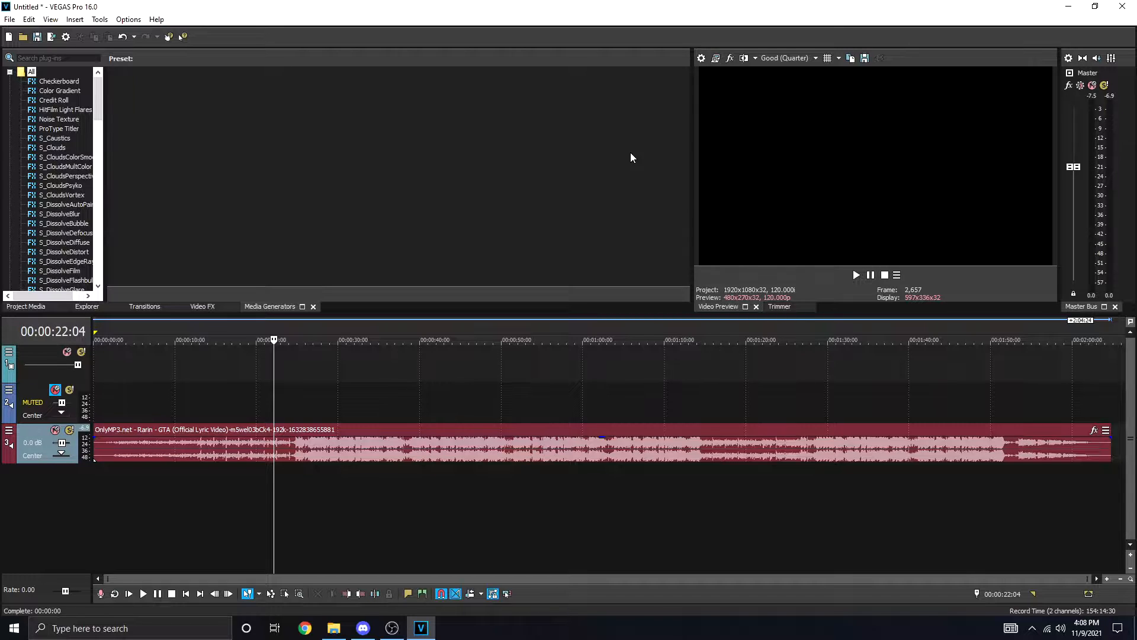
# Step: Look over the video clips in the "clips for sync vid" folder and close it
pyautogui.click(334, 627)
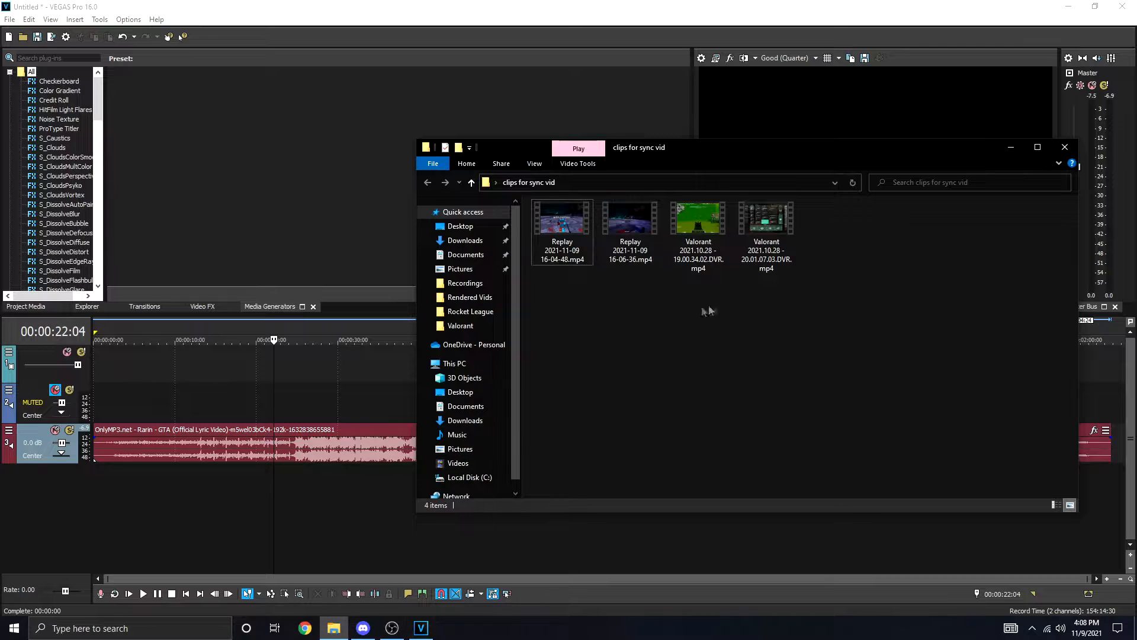
pyautogui.moveTo(533, 291); pyautogui.dragTo(877, 197)
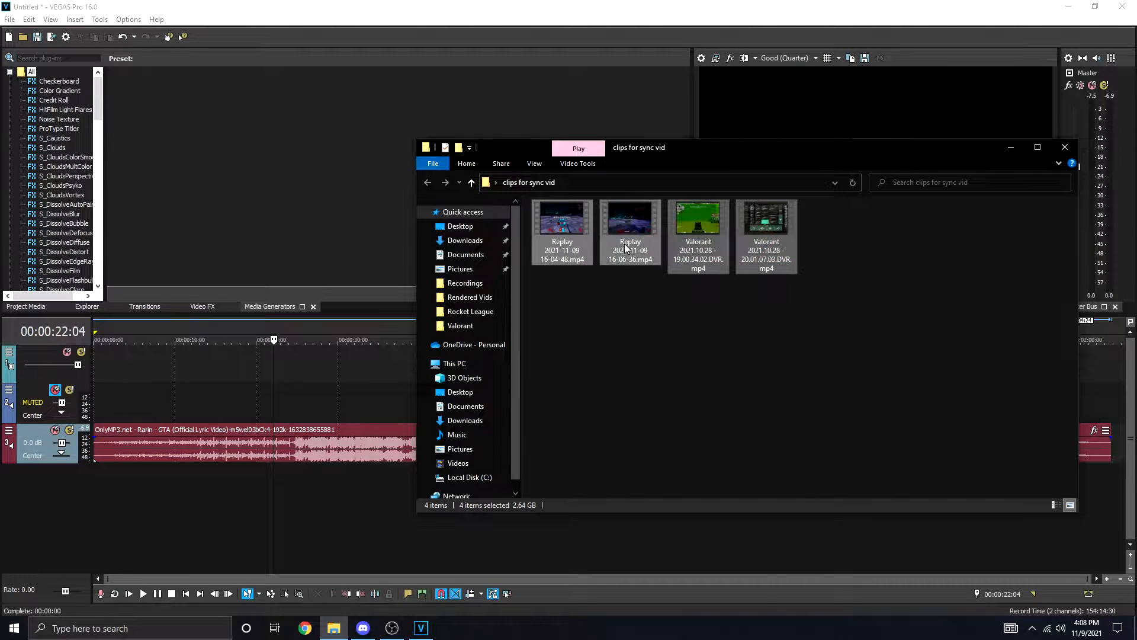
pyautogui.click(599, 284)
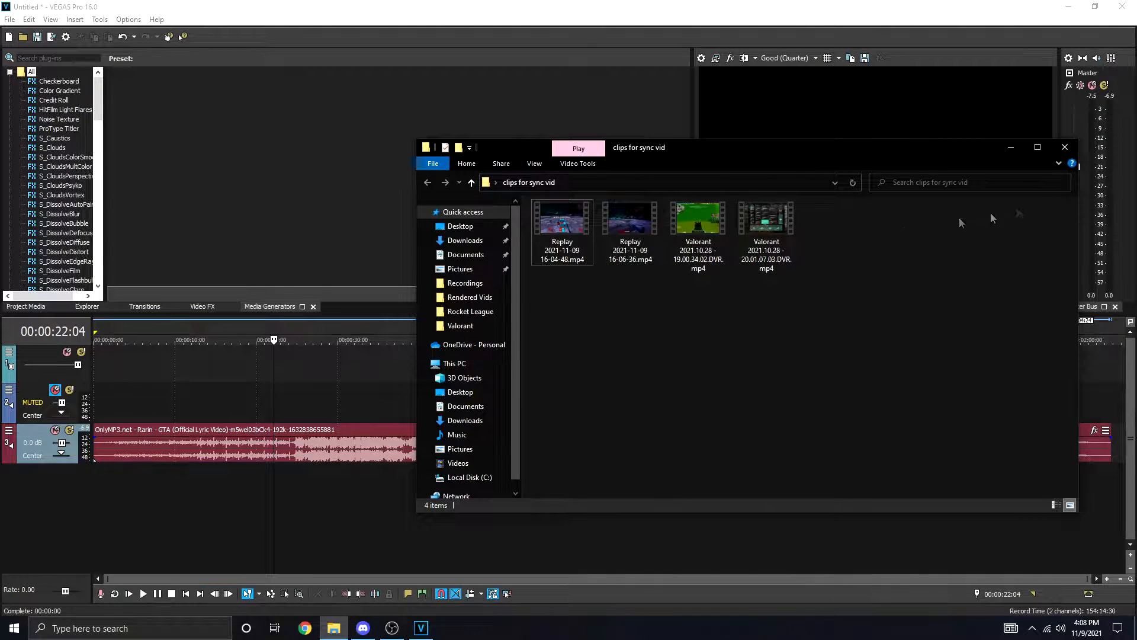
pyautogui.click(1064, 148)
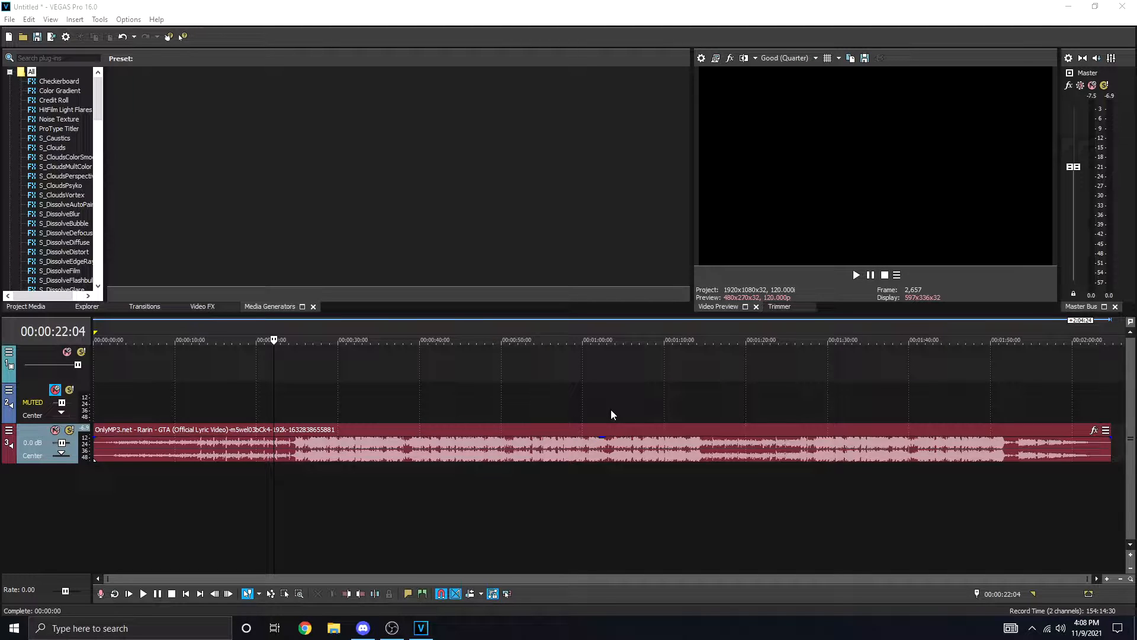
pyautogui.click(1078, 3)
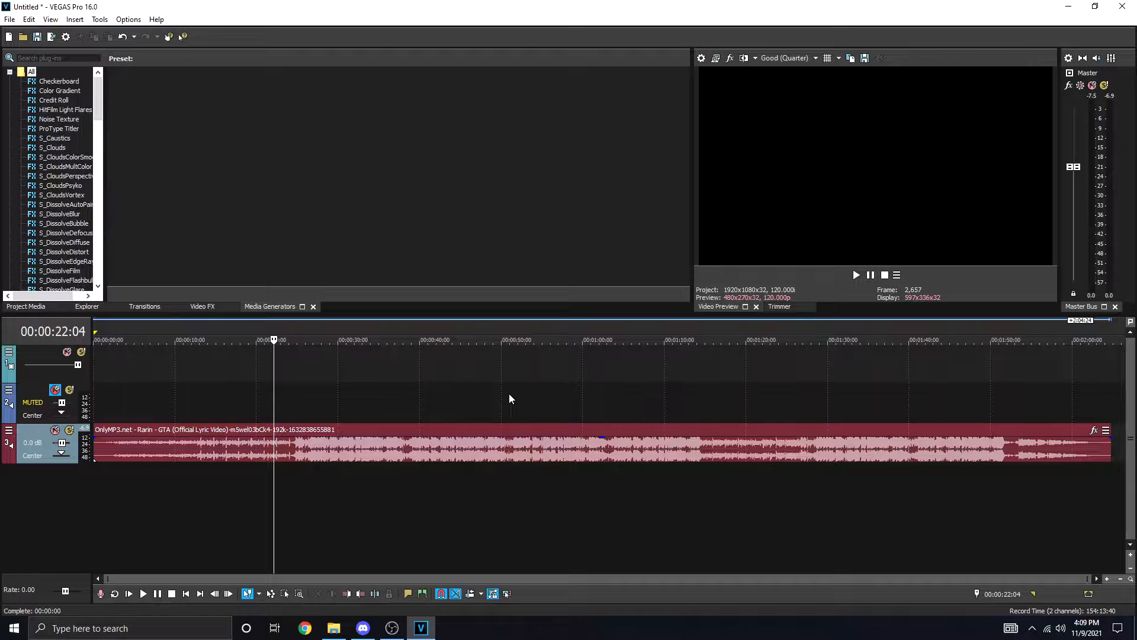
# Step: Play the song from about 22 seconds to hear the passage just before the beat drop
pyautogui.click(170, 484)
pyautogui.hotkey('ctrl', 'a')
pyautogui.click(269, 486)
pyautogui.click(98, 478)
pyautogui.click(263, 480)
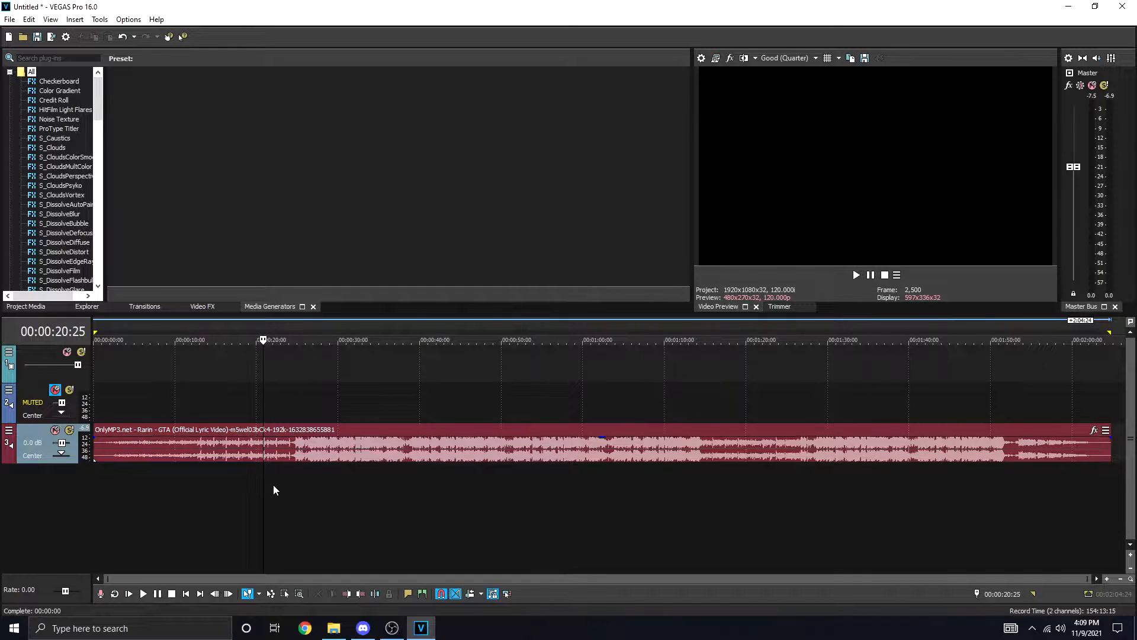
pyautogui.click(273, 484)
pyautogui.press('space')
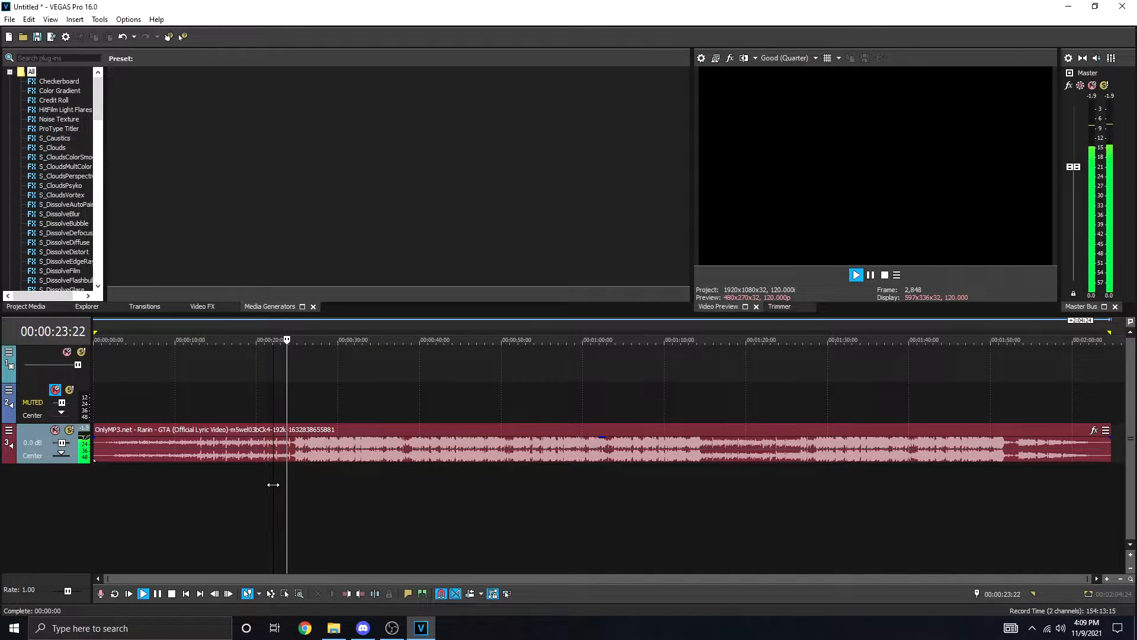
pyautogui.press('space')
pyautogui.moveTo(286, 481); pyautogui.dragTo(254, 493)
pyautogui.doubleClick(254, 492)
pyautogui.click(388, 485)
pyautogui.moveTo(385, 486); pyautogui.dragTo(208, 489)
pyautogui.click(212, 489)
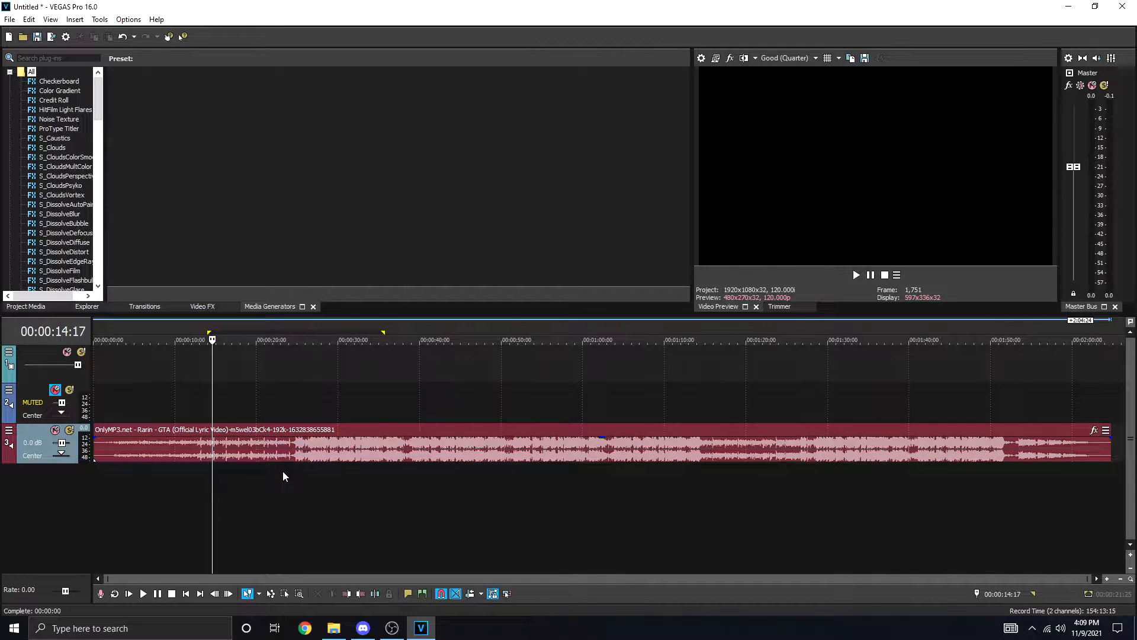
# Step: Play the song from about 23:24 and place a marker at the drop, where the waveform gets louder
pyautogui.click(287, 470)
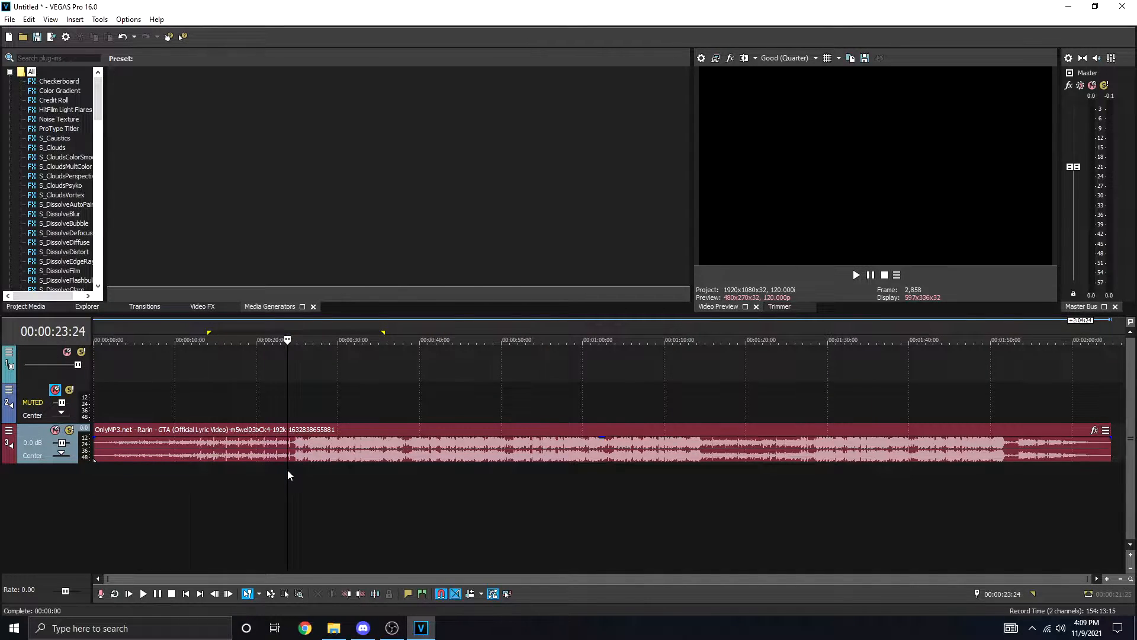
pyautogui.press('space')
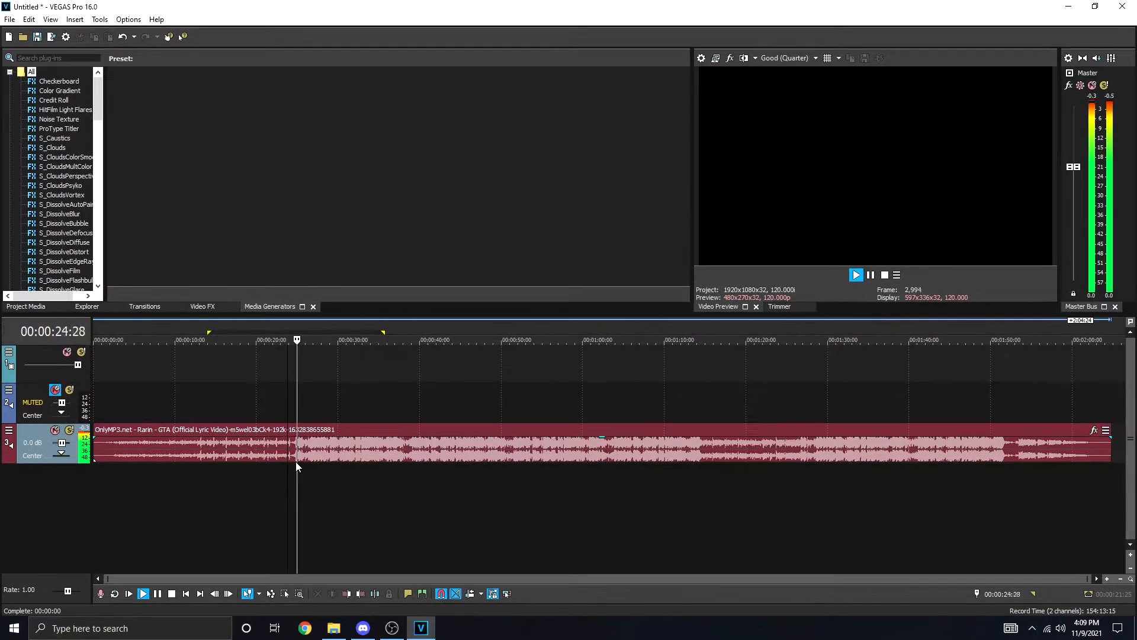
pyautogui.press('space')
pyautogui.click(295, 461)
pyautogui.press('space')
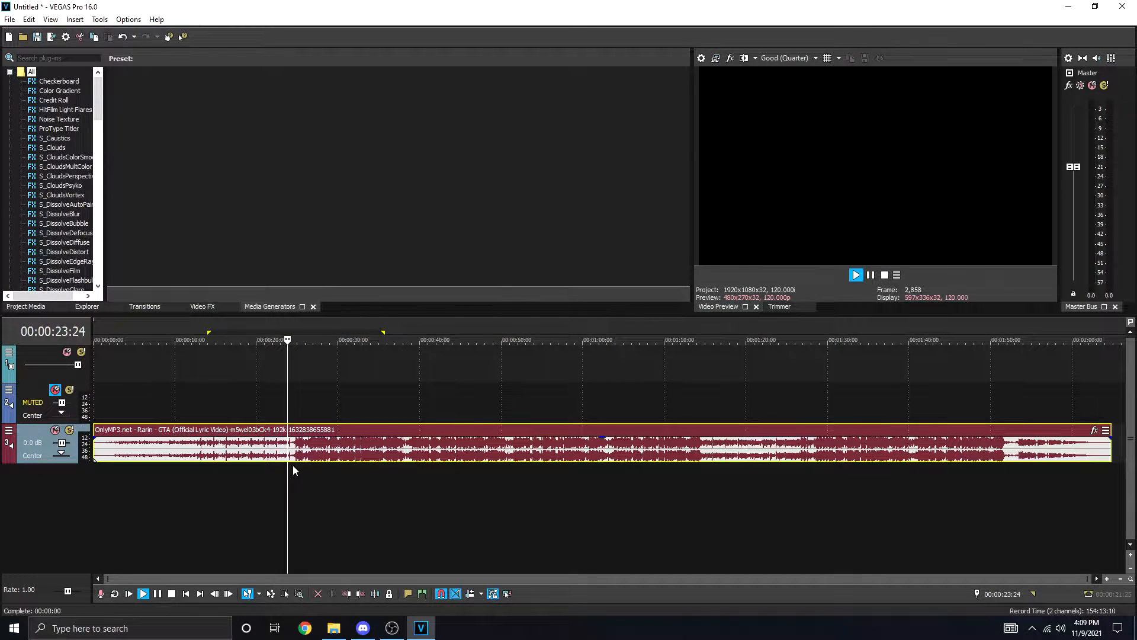
pyautogui.press('space')
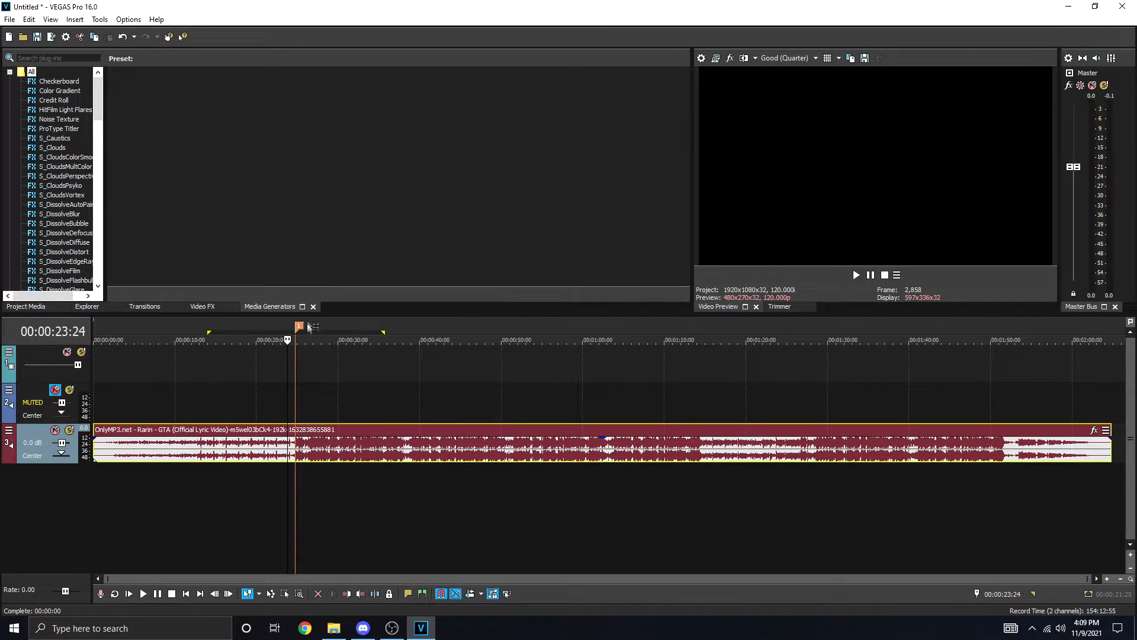
pyautogui.click(301, 327)
# Step: Add four more markers along the song at about 34 seconds, 44 seconds, 1:00 and 1:20
pyautogui.click(376, 392)
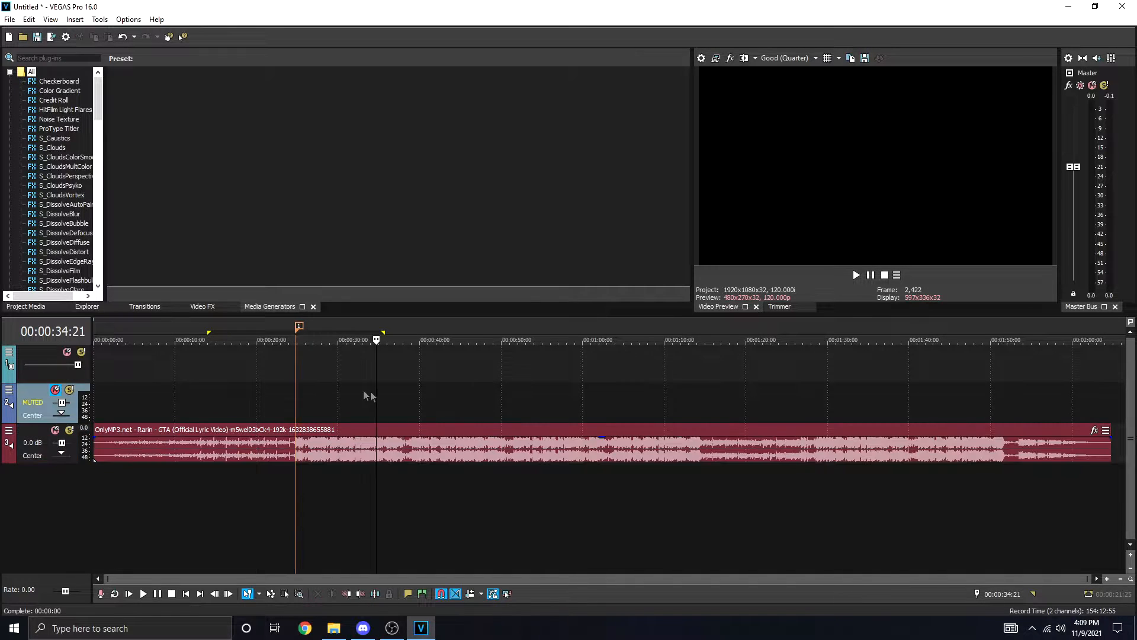
pyautogui.press('m')
pyautogui.click(453, 379)
pyautogui.press('m')
pyautogui.click(581, 382)
pyautogui.press('m')
pyautogui.click(746, 379)
pyautogui.press('m')
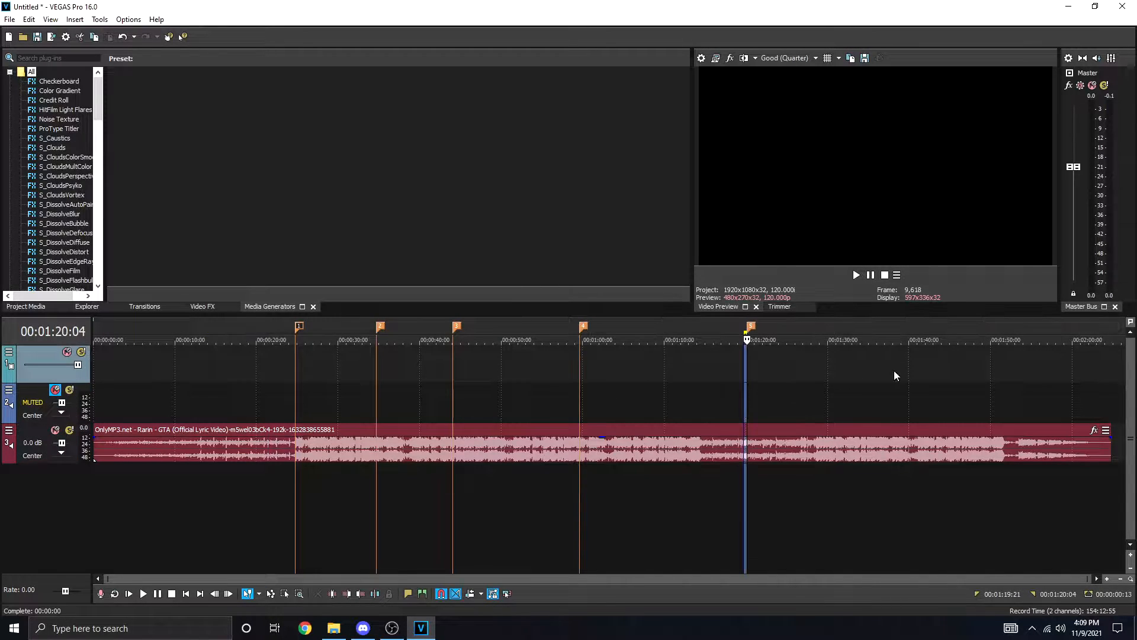
pyautogui.click(894, 374)
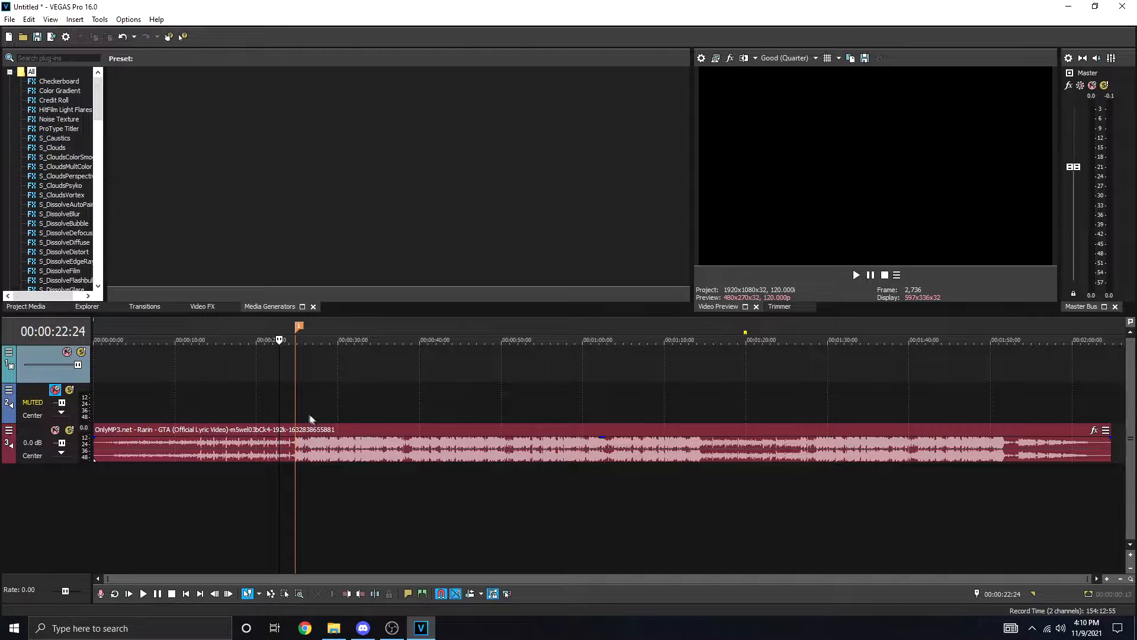
# Step: Delete the marker at the drop and split the song there, at about 24:20
pyautogui.rightClick(299, 326)
pyautogui.click(320, 368)
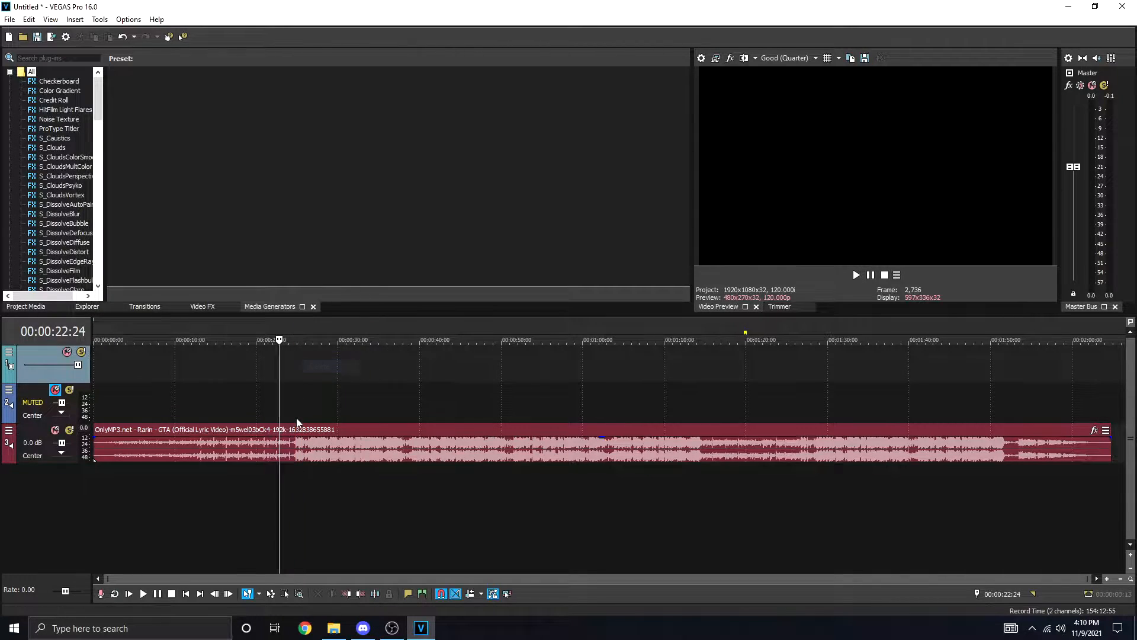
pyautogui.click(295, 417)
pyautogui.press('s')
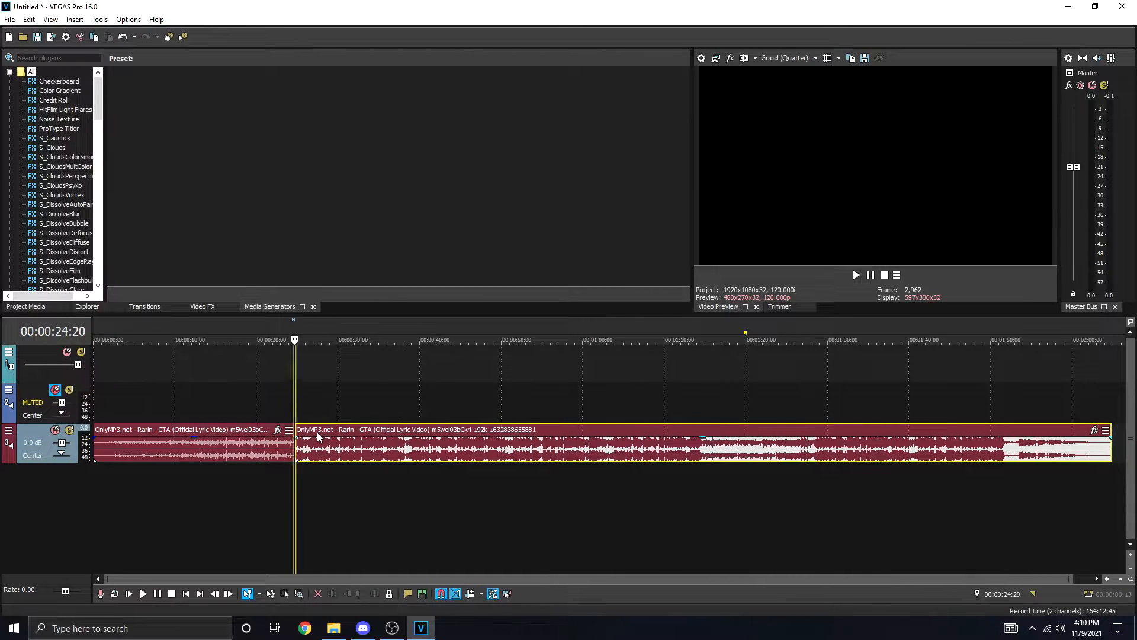
pyautogui.click(279, 403)
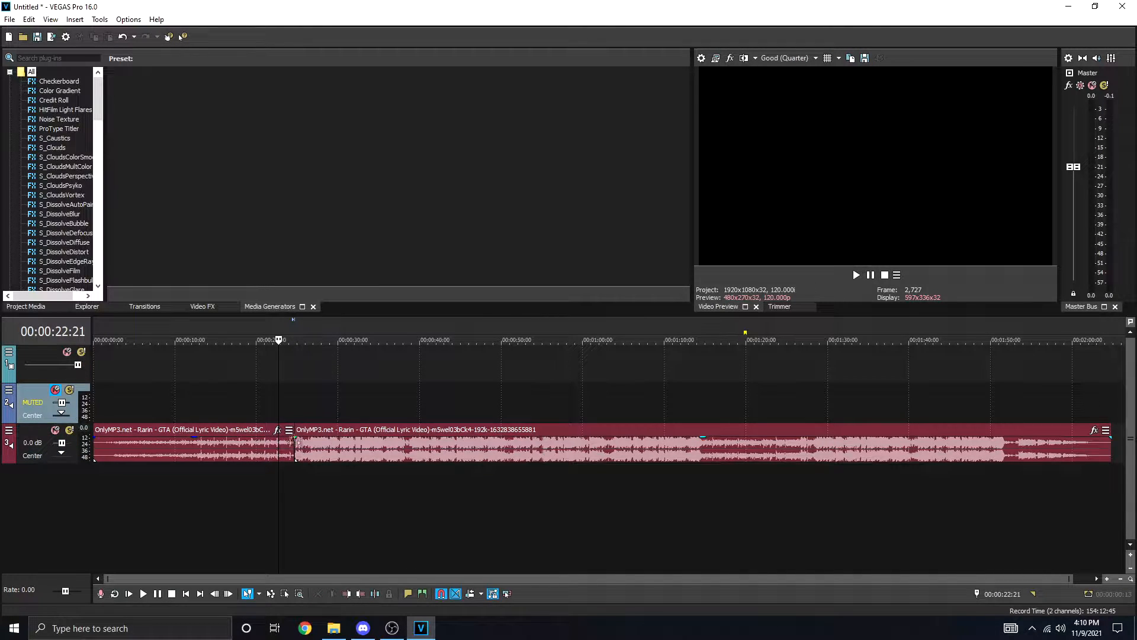
pyautogui.click(297, 396)
pyautogui.click(318, 406)
pyautogui.click(296, 389)
pyautogui.click(303, 388)
pyautogui.click(294, 396)
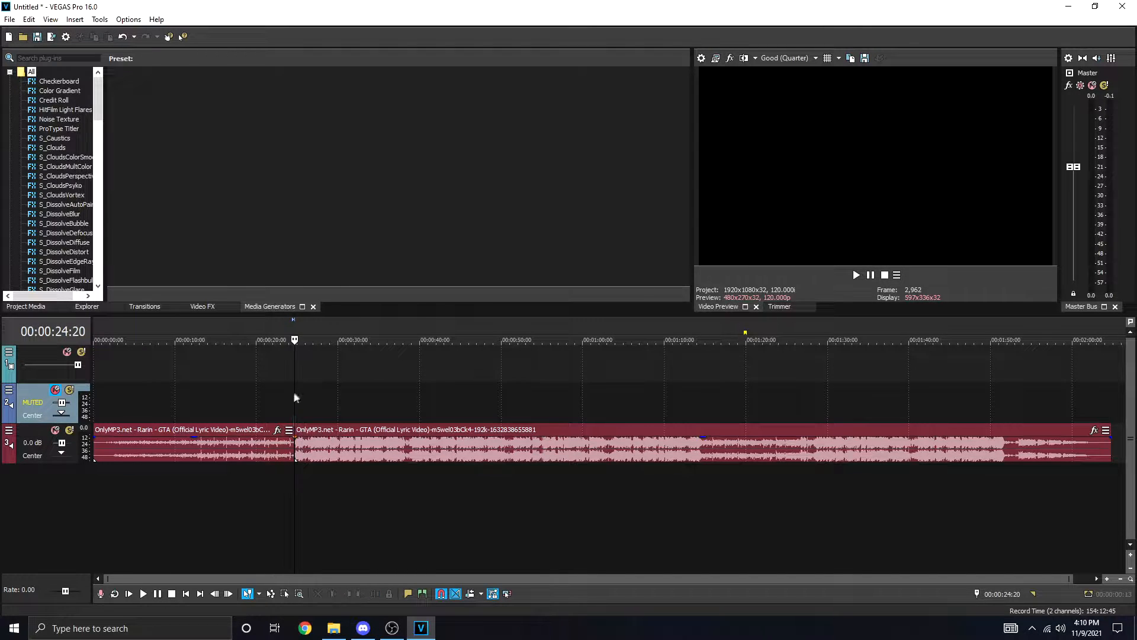
pyautogui.click(267, 396)
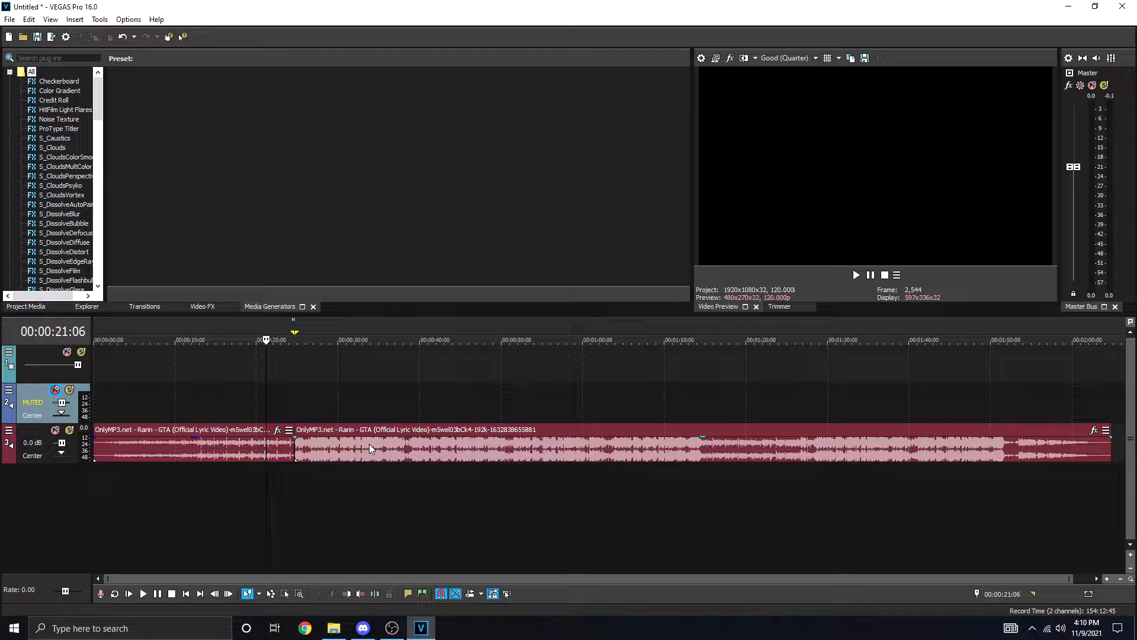
# Step: Undo the song split and place a marker at the drop, at about 24:25
pyautogui.hotkey('ctrl', 'z')
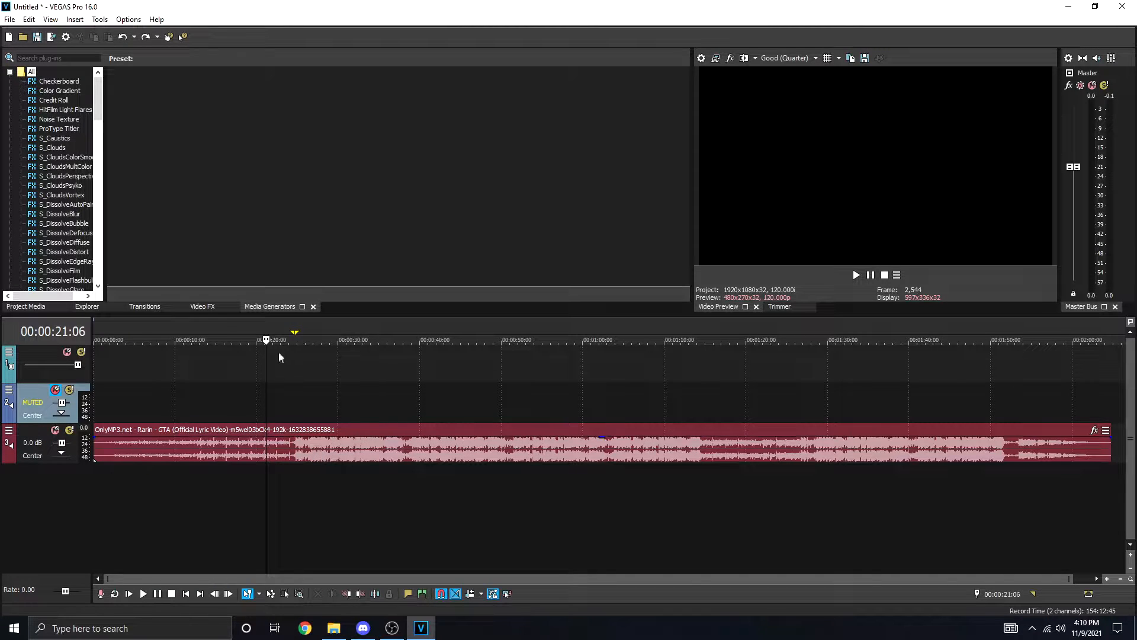
pyautogui.click(298, 404)
pyautogui.press('m')
pyautogui.click(286, 393)
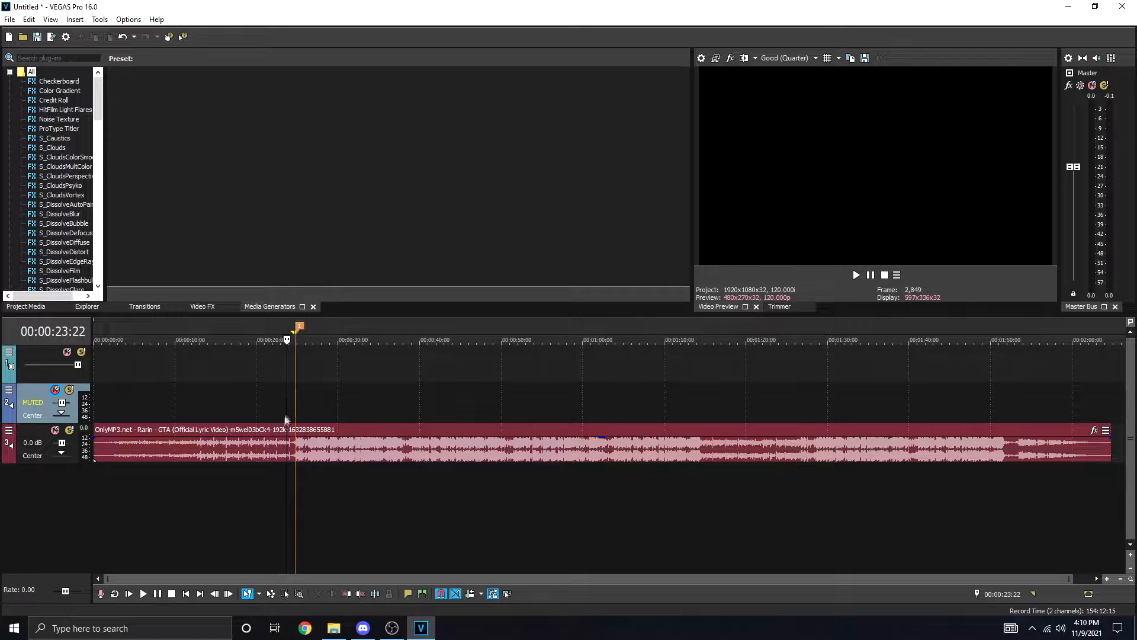
pyautogui.click(183, 403)
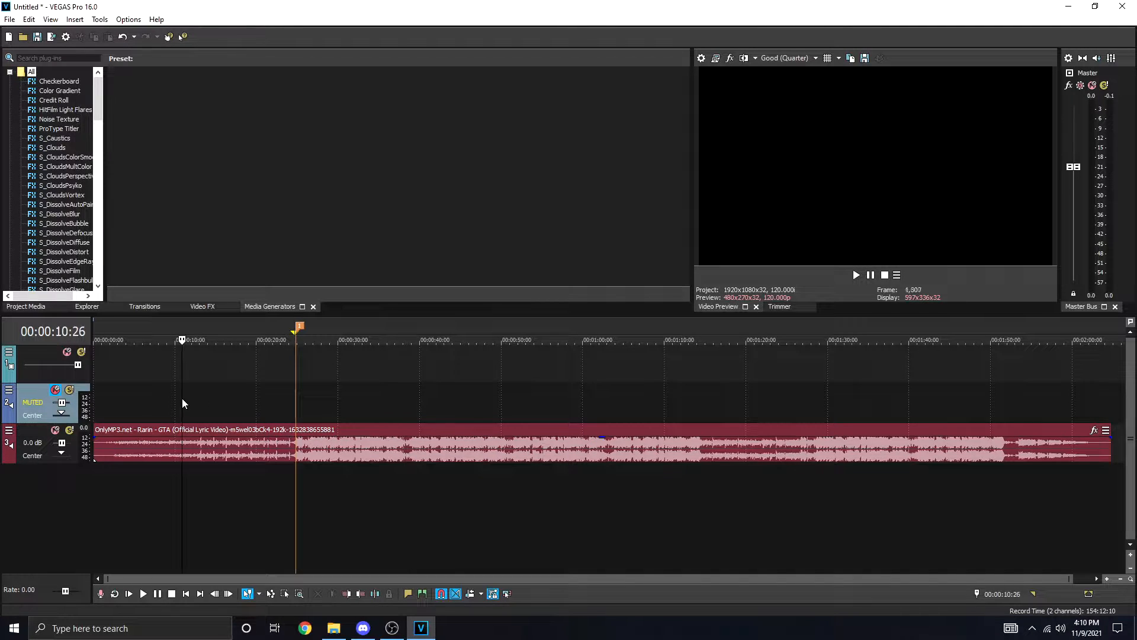
pyautogui.click(32, 358)
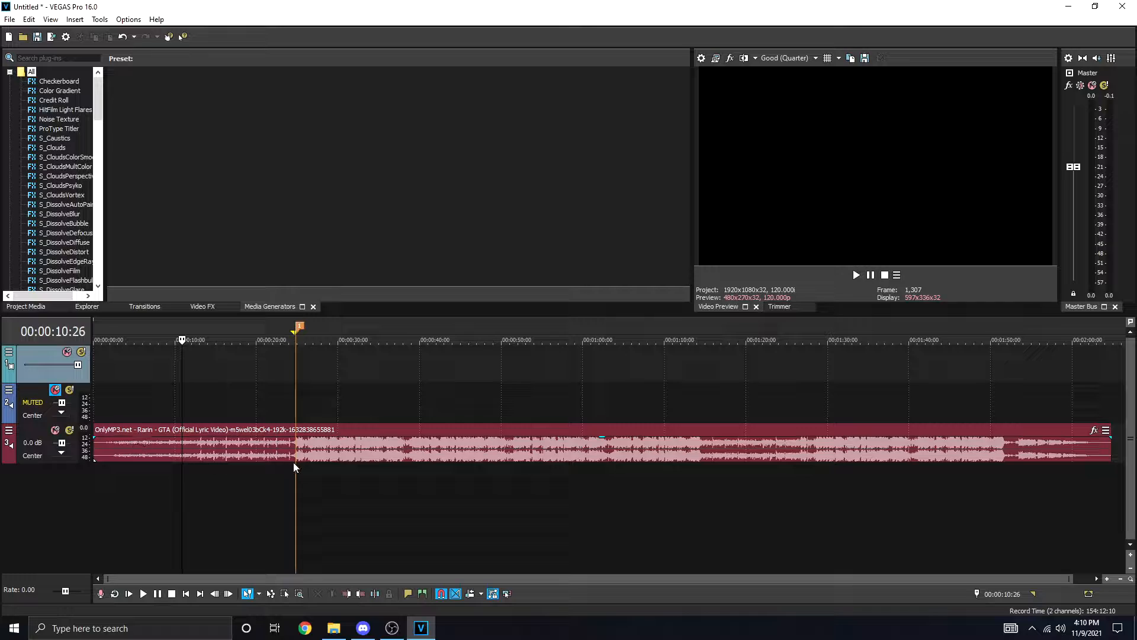
pyautogui.click(56, 390)
pyautogui.click(56, 391)
pyautogui.moveTo(303, 368); pyautogui.dragTo(231, 365)
pyautogui.click(231, 363)
pyautogui.moveTo(149, 366); pyautogui.dragTo(289, 372)
pyautogui.click(270, 368)
pyautogui.click(149, 371)
pyautogui.moveTo(295, 371); pyautogui.dragTo(120, 371)
pyautogui.doubleClick(122, 371)
pyautogui.click(308, 378)
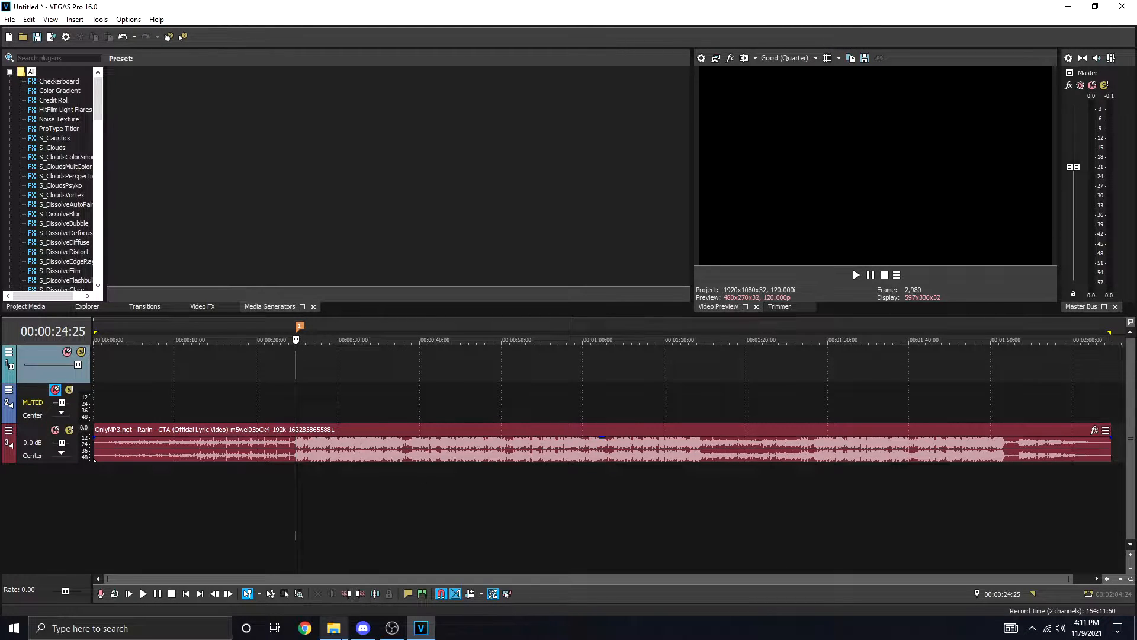
# Step: Try placing both Replay clips together at the start of the timeline above the song, and undo it
pyautogui.click(334, 628)
pyautogui.moveTo(574, 218)
pyautogui.mouseDown()
pyautogui.moveTo(614, 325)
pyautogui.moveTo(563, 218)
pyautogui.moveTo(580, 232)
pyautogui.mouseUp()
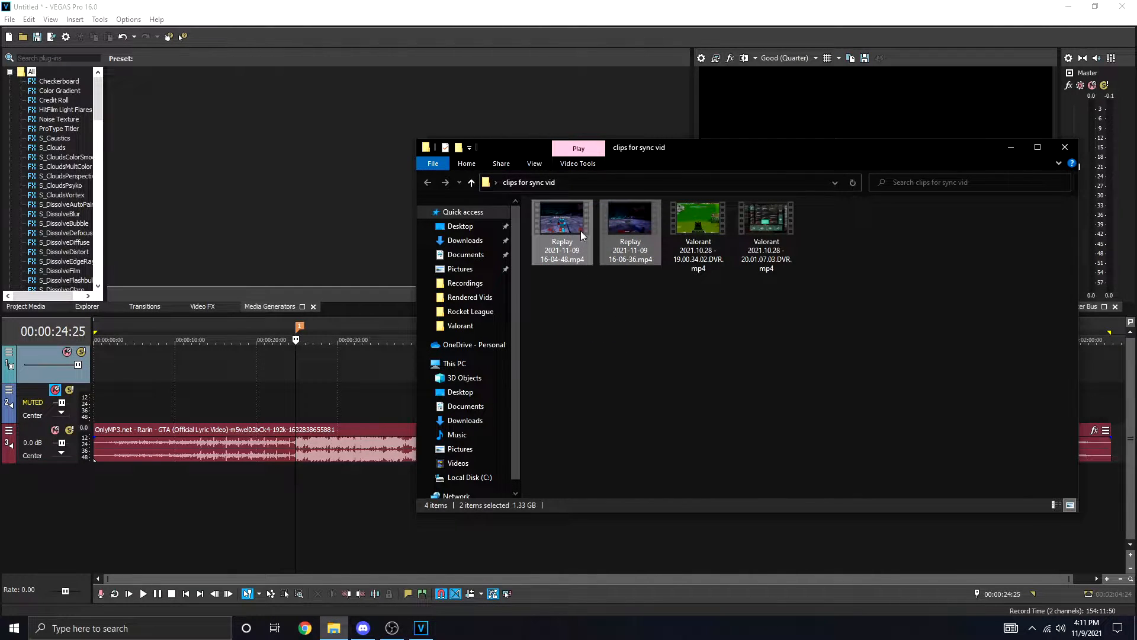
pyautogui.moveTo(212, 420); pyautogui.dragTo(385, 351)
pyautogui.click(596, 373)
pyautogui.click(1018, 367)
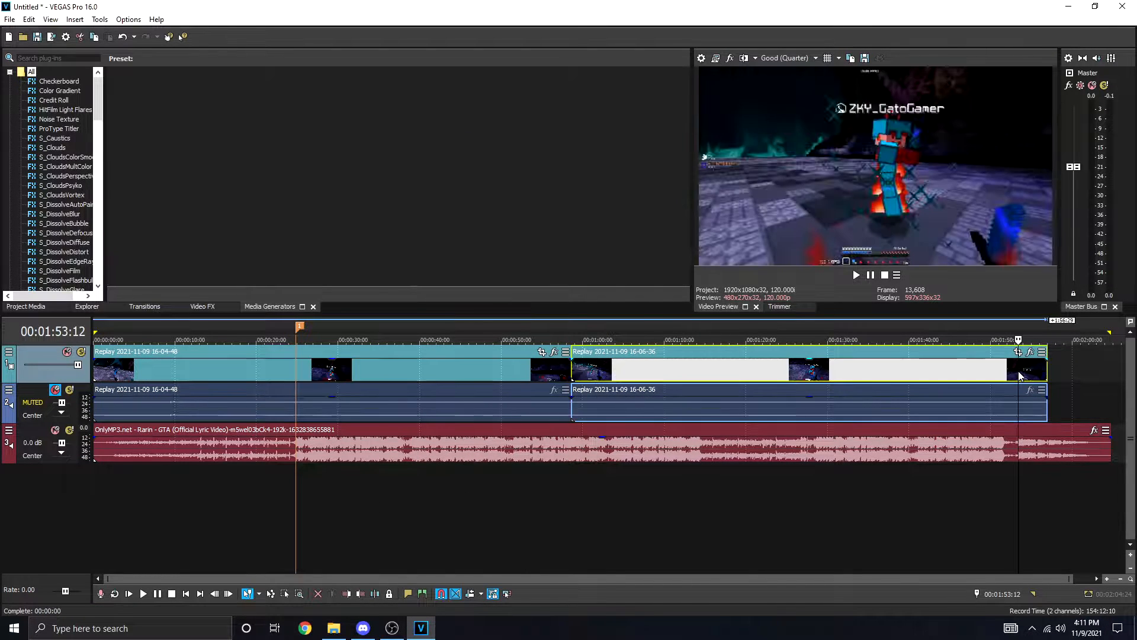
pyautogui.hotkey('ctrl', 'z')
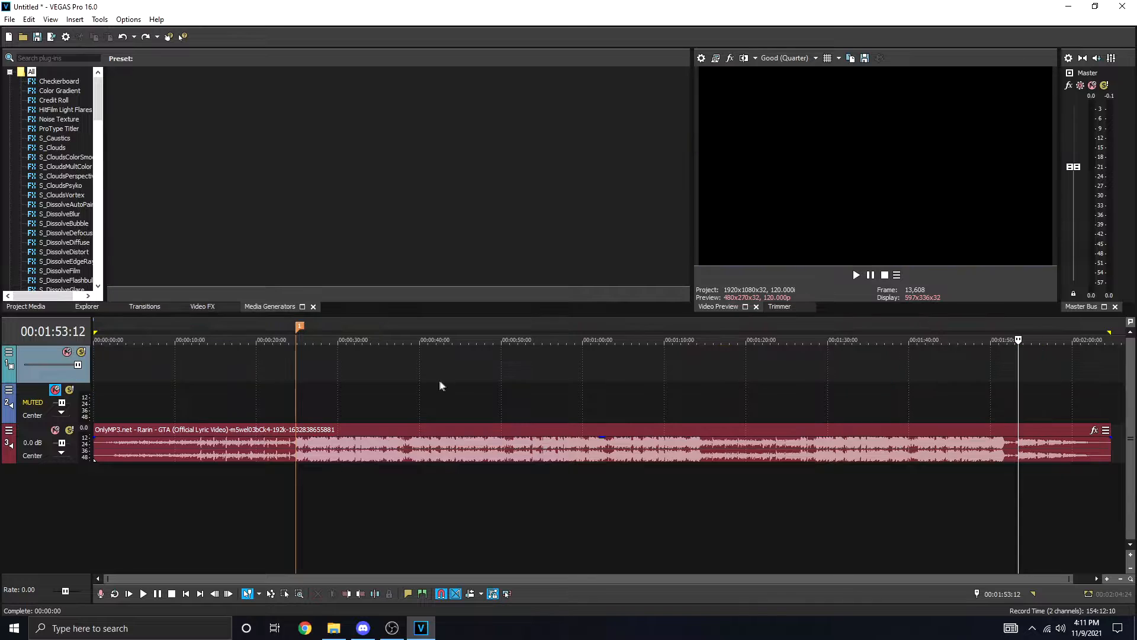
pyautogui.click(332, 629)
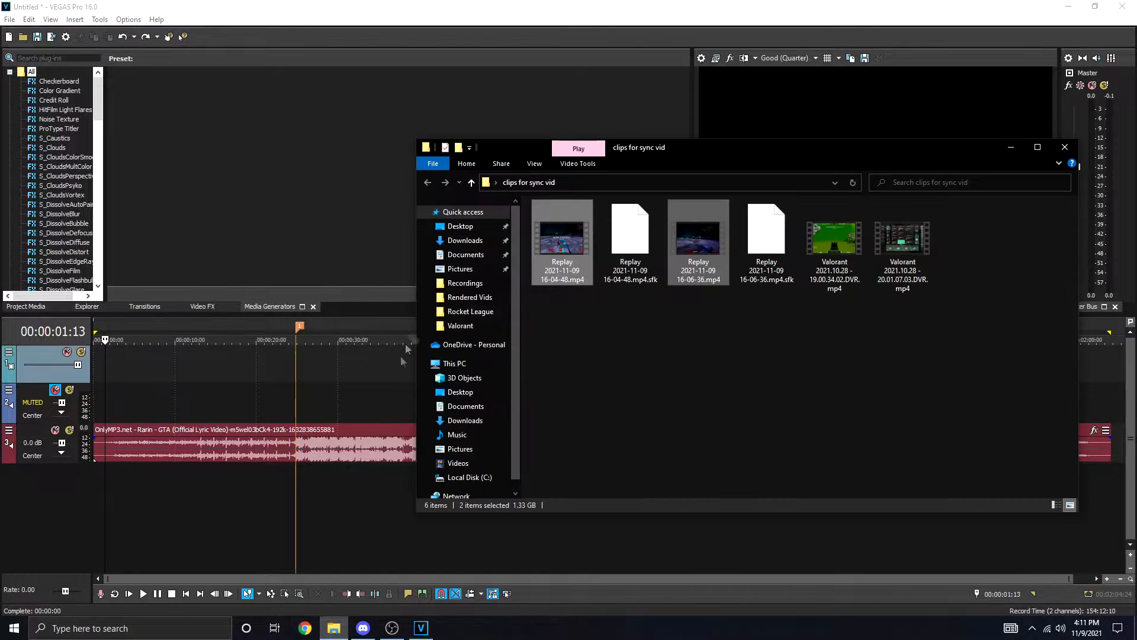
pyautogui.click(577, 258)
pyautogui.moveTo(557, 237); pyautogui.dragTo(190, 368)
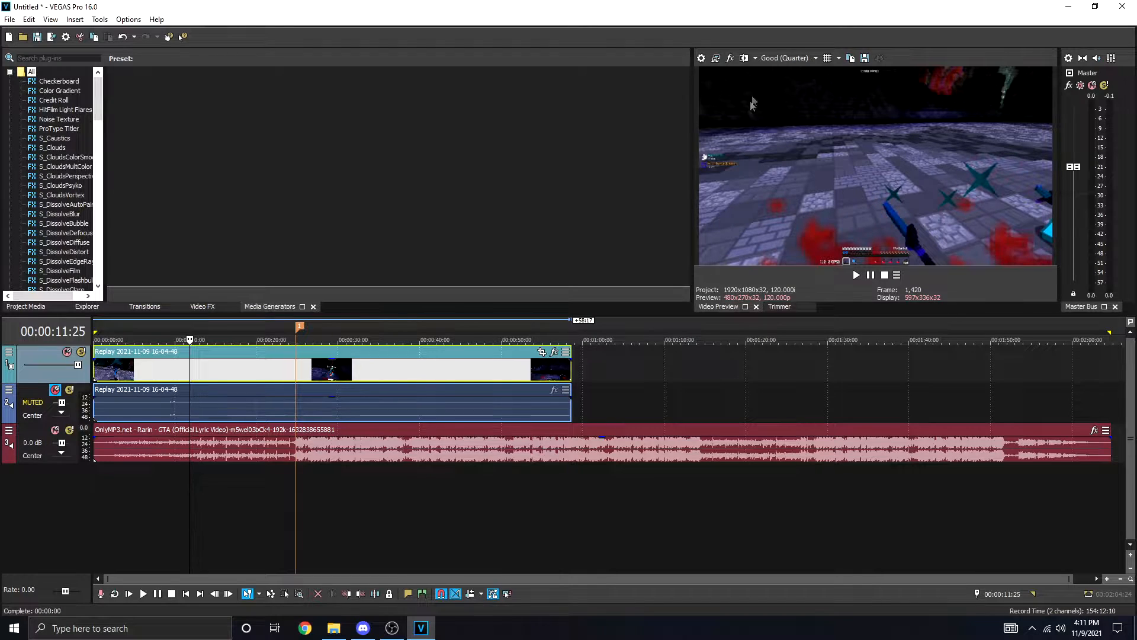
# Step: Set the video preview quality to Best (Full)
pyautogui.click(773, 58)
pyautogui.moveTo(787, 109)
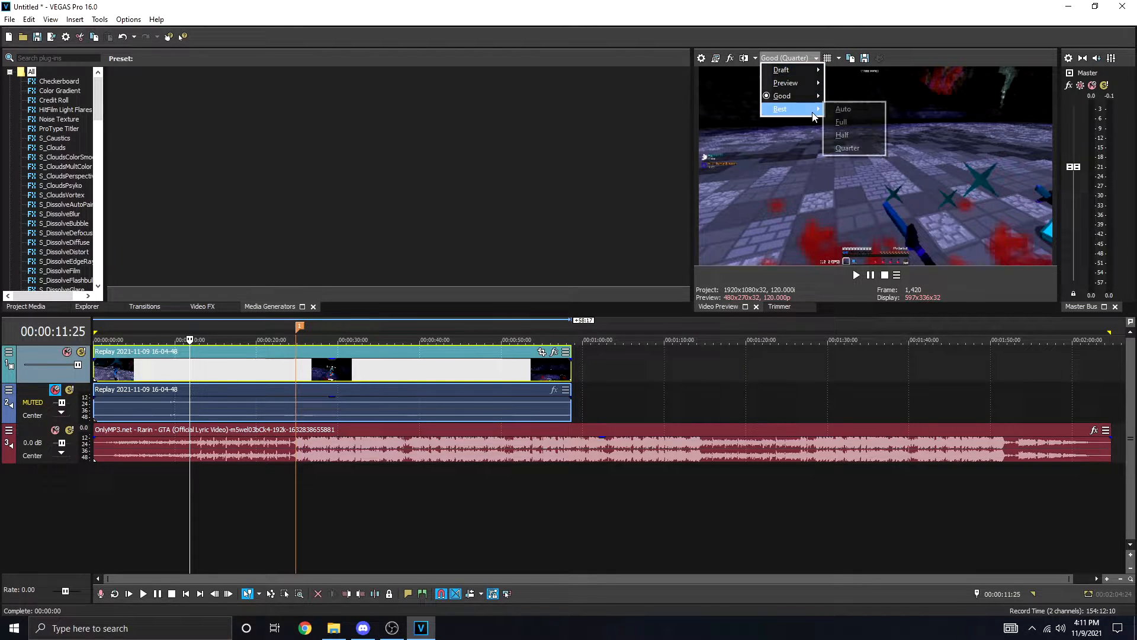
pyautogui.click(844, 127)
# Step: Play the replay clip from 11:25, 54:17 and 41:26 to look for a moment that suits the beat drop
pyautogui.press('space')
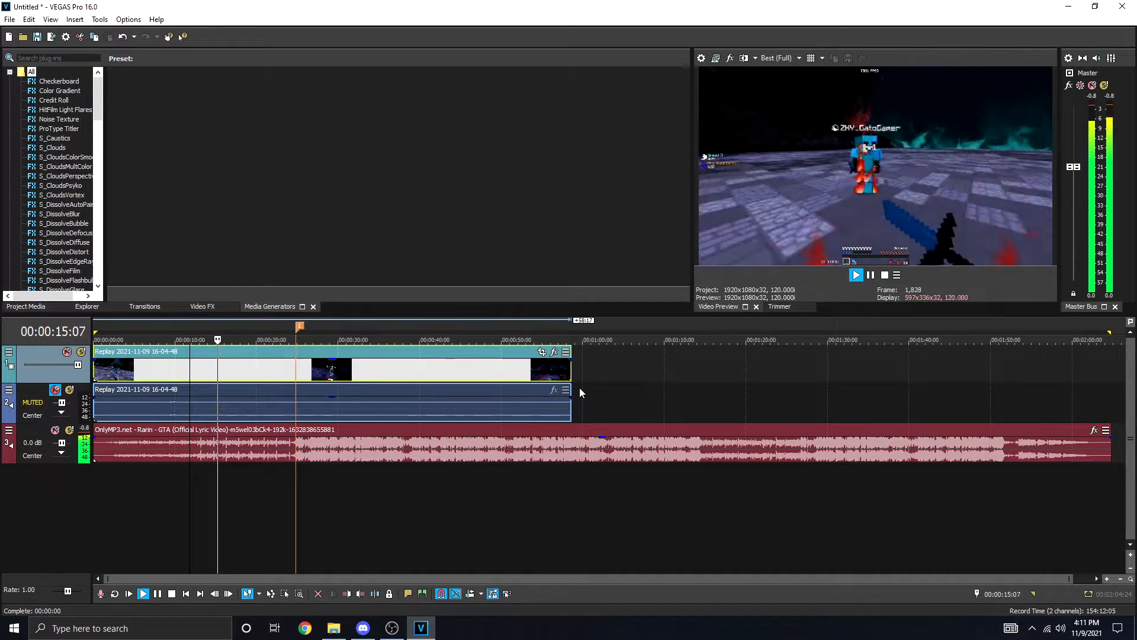
pyautogui.press('space')
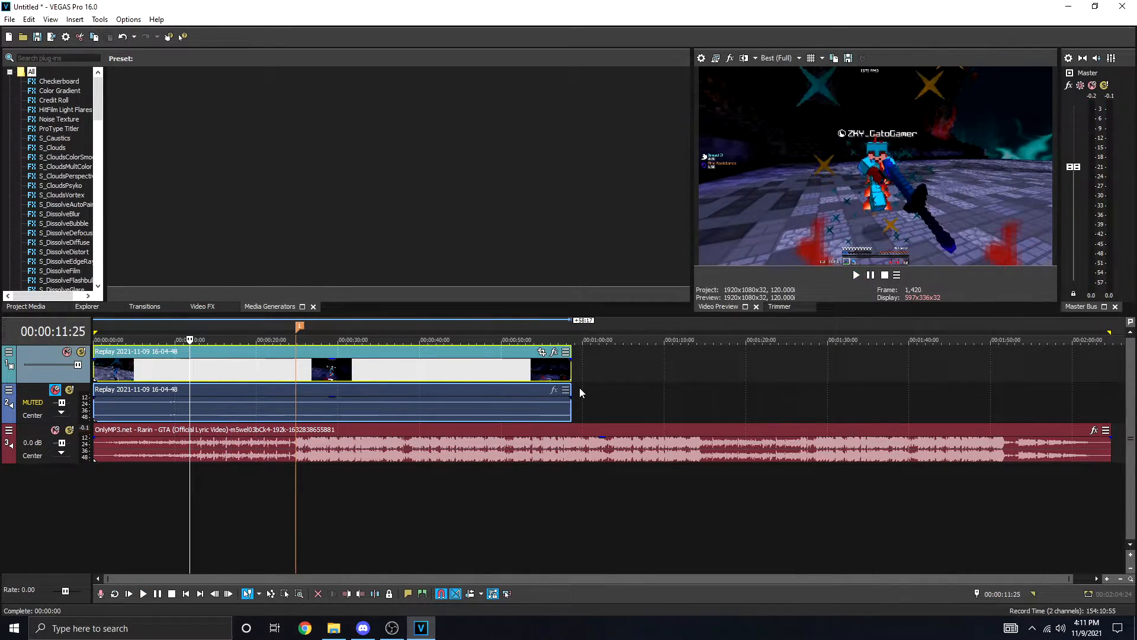
pyautogui.click(539, 374)
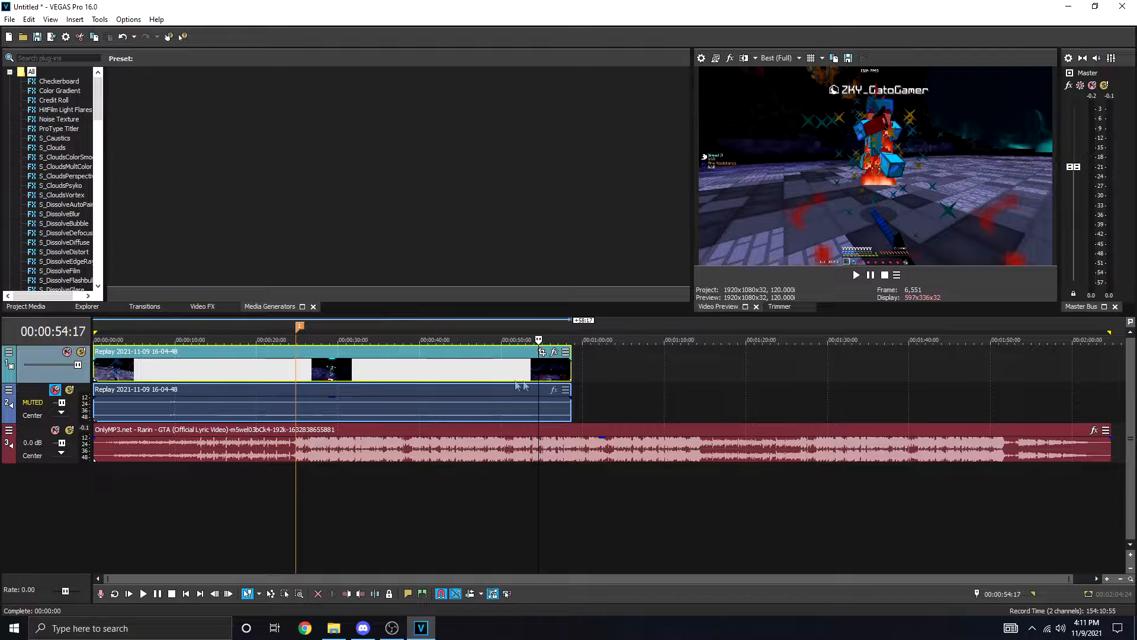
pyautogui.press('space')
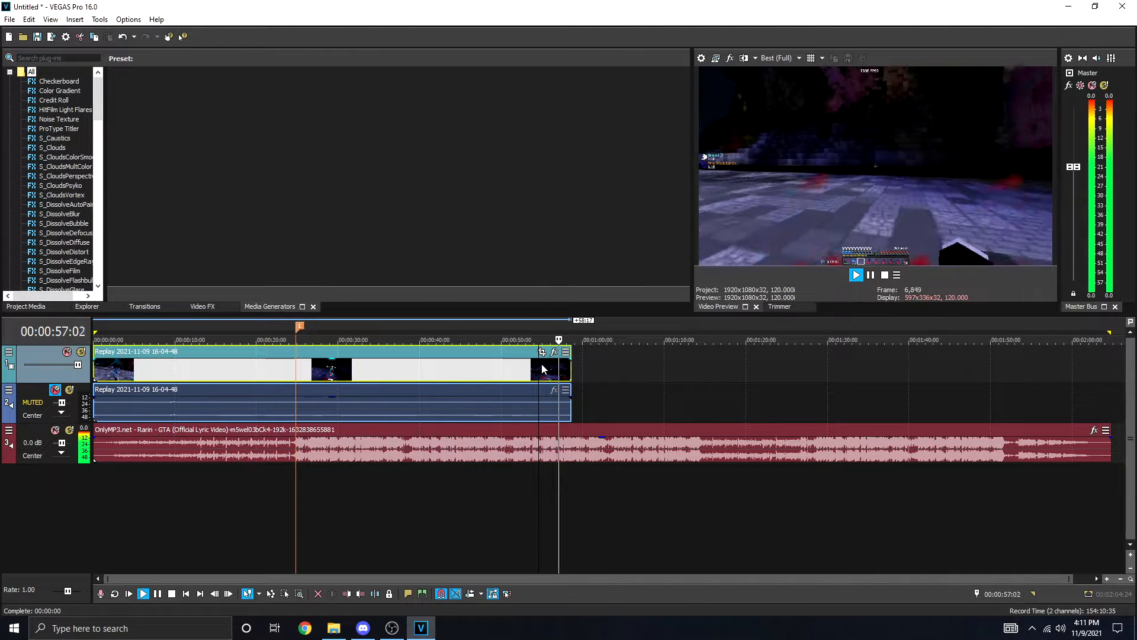
pyautogui.press('space')
pyautogui.click(489, 371)
pyautogui.click(461, 378)
pyautogui.click(435, 379)
pyautogui.press('space')
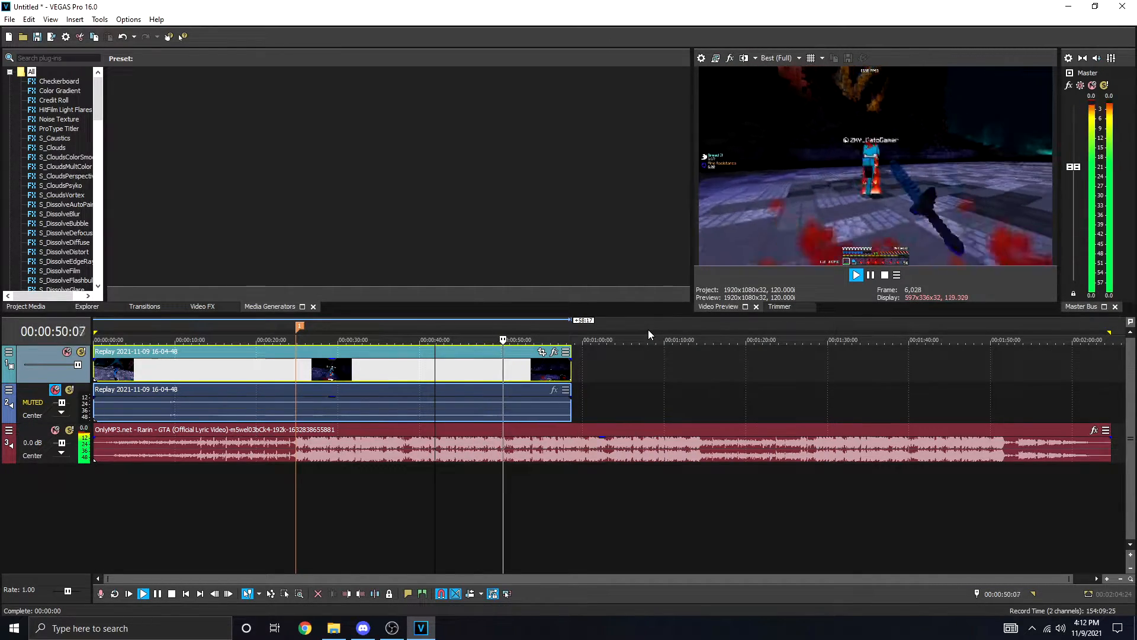
pyautogui.press('space')
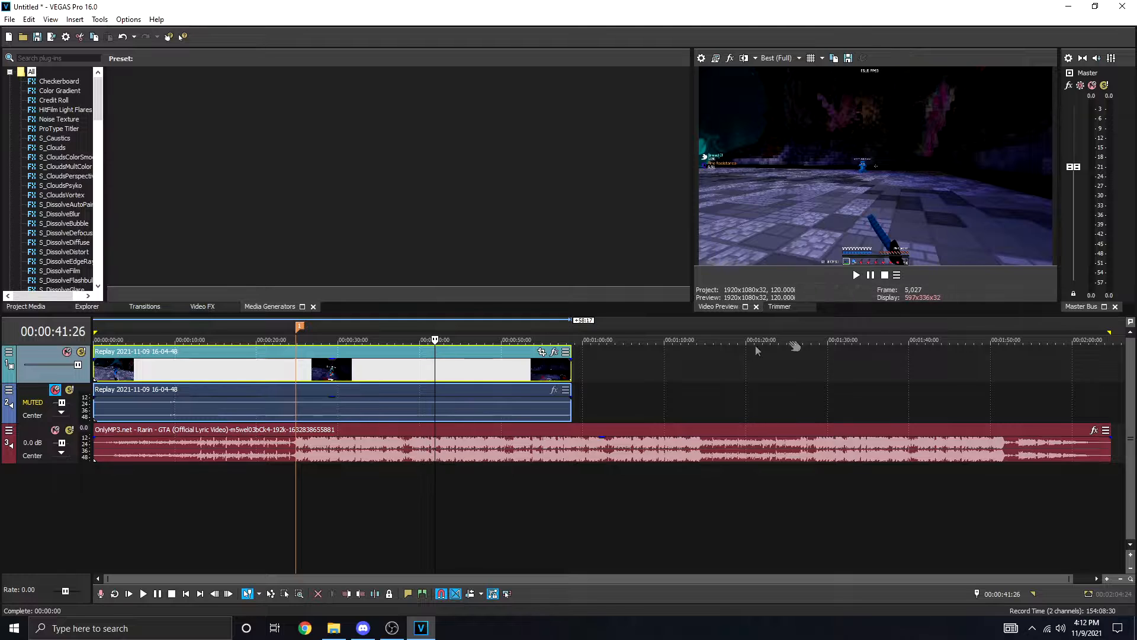
# Step: Cut off everything before 43:10 in the replay clip and move the remaining part to start at about 34 seconds
pyautogui.click(872, 276)
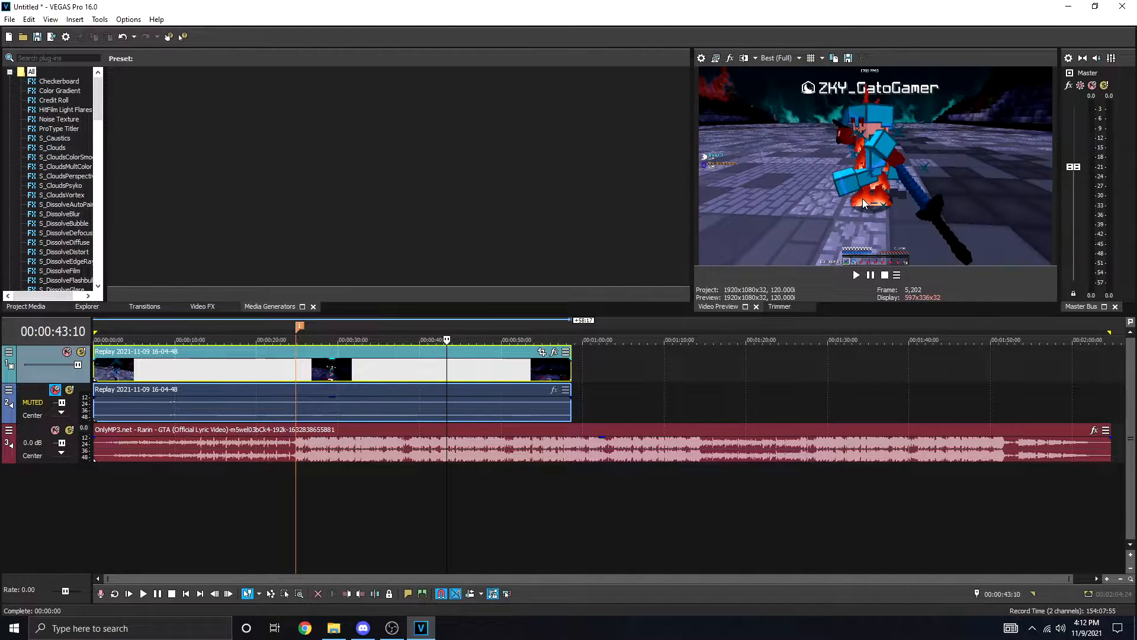
pyautogui.press('s')
pyautogui.rightClick(413, 369)
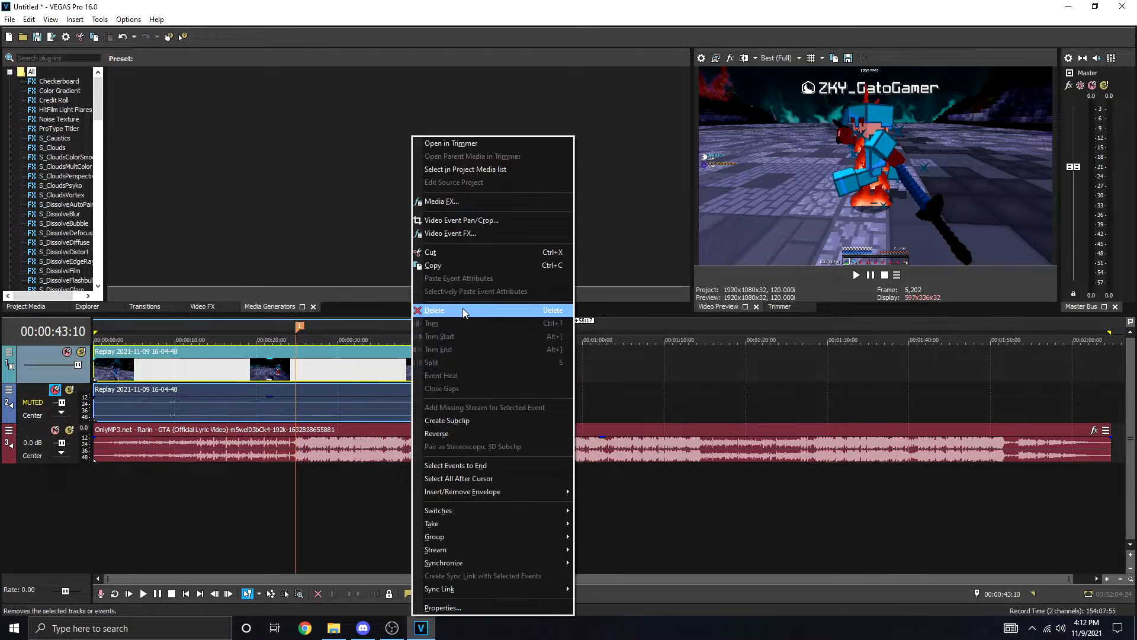
pyautogui.click(464, 310)
pyautogui.moveTo(480, 374); pyautogui.dragTo(403, 375)
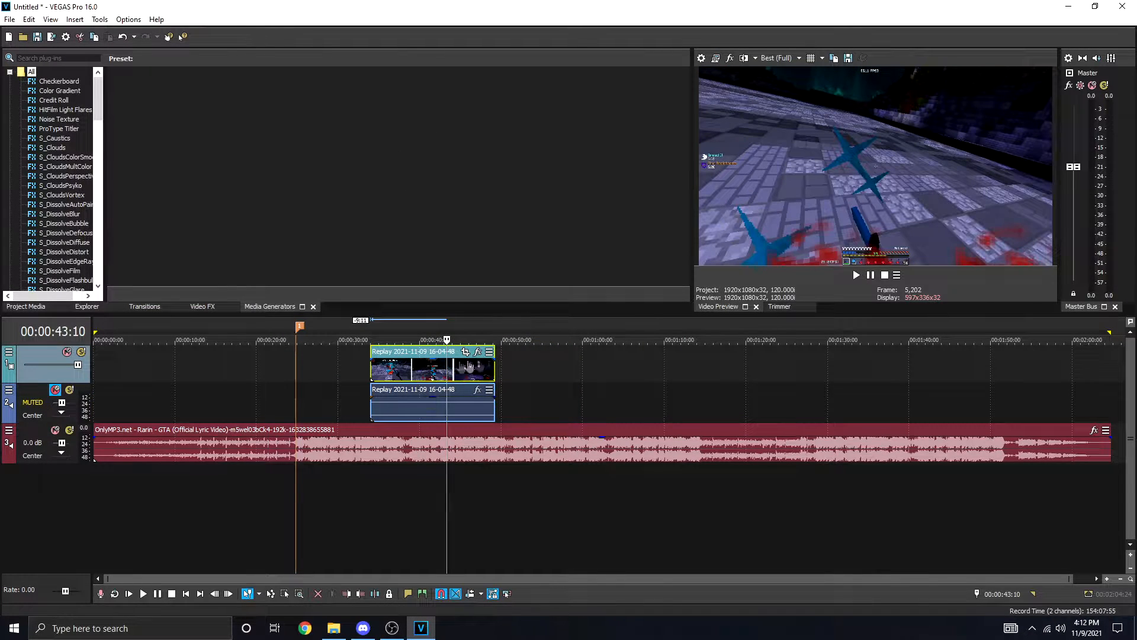
# Step: Trim the end of the replay clip at 46:29 and move the clip so it ends at the drop marker
pyautogui.press('space')
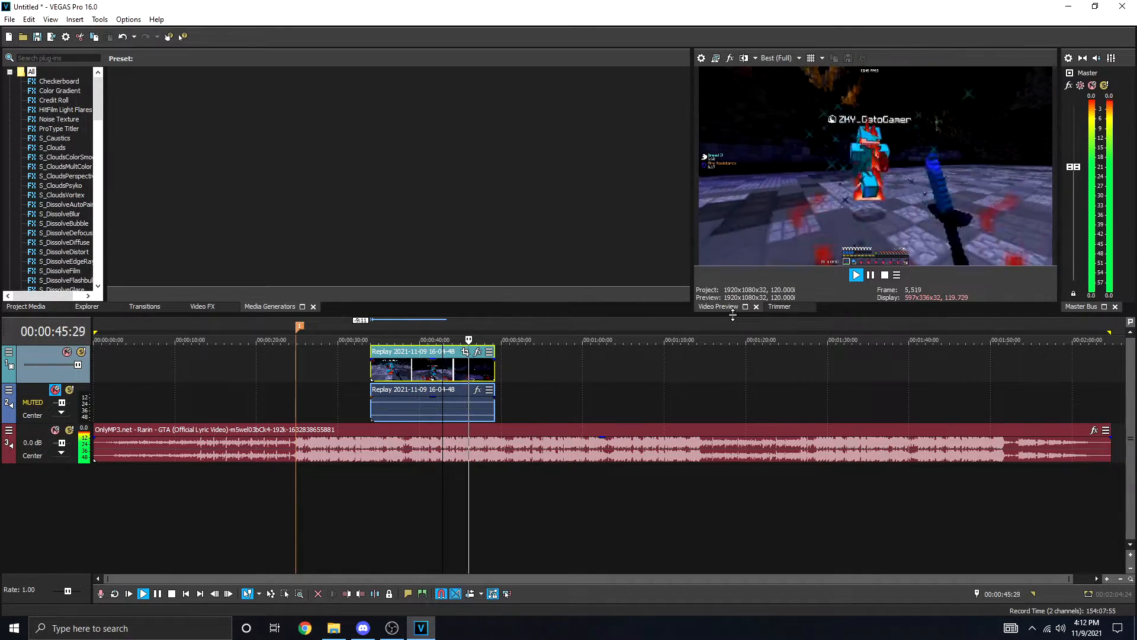
pyautogui.press('space')
pyautogui.click(476, 378)
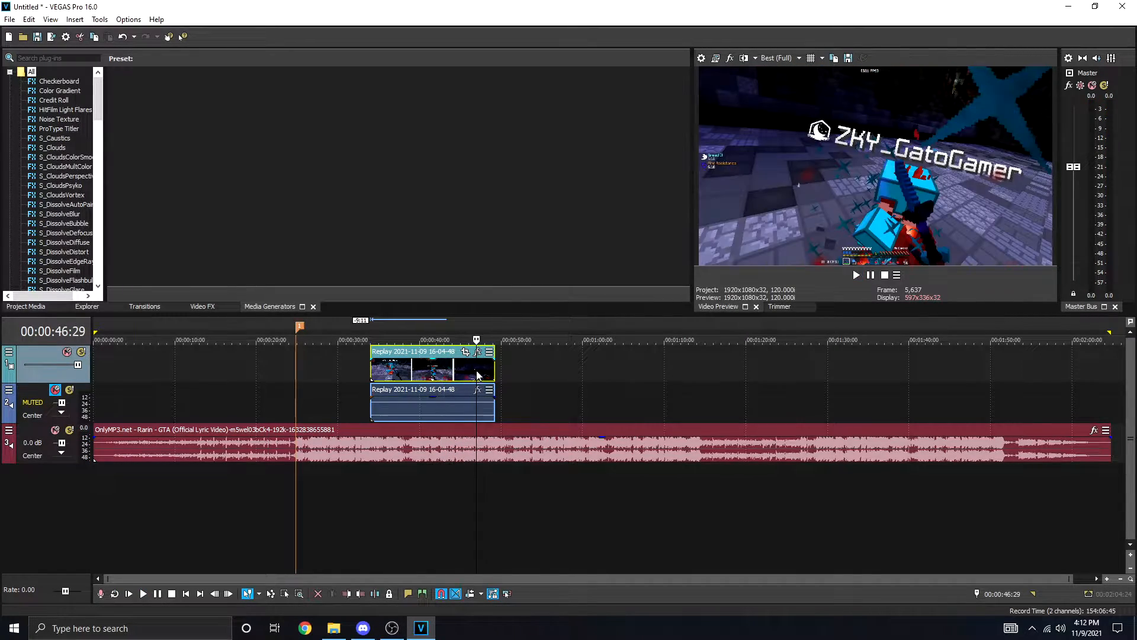
pyautogui.moveTo(496, 374); pyautogui.dragTo(299, 373)
pyautogui.moveTo(292, 372); pyautogui.dragTo(254, 375)
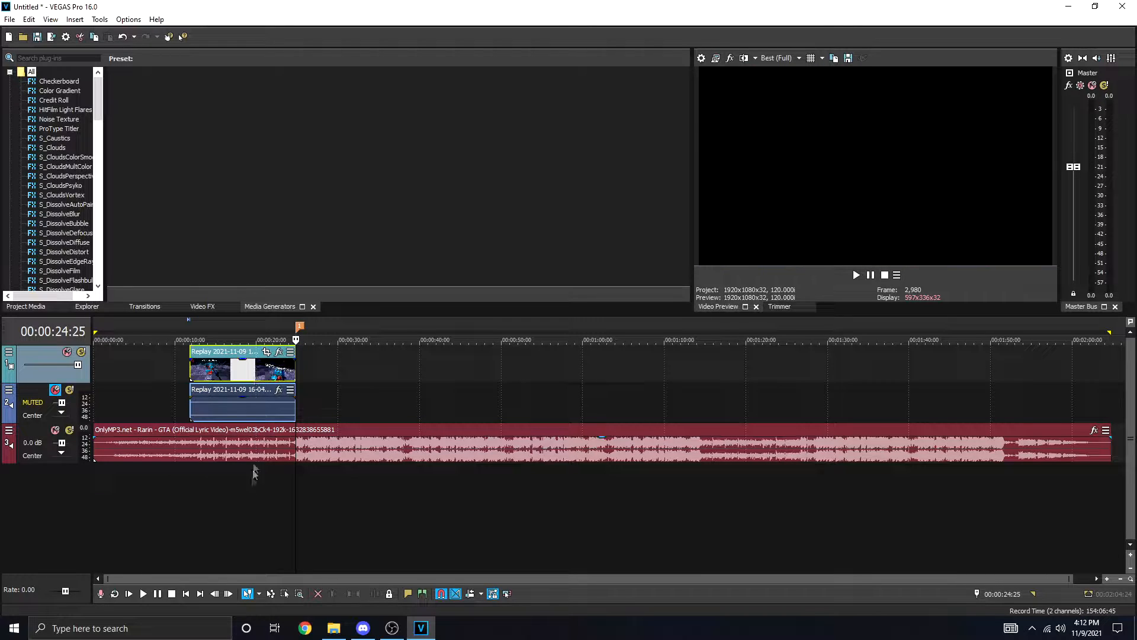
# Step: Play the end of the clip into the drop and select the time range from 22:17 to 27:24
pyautogui.click(275, 497)
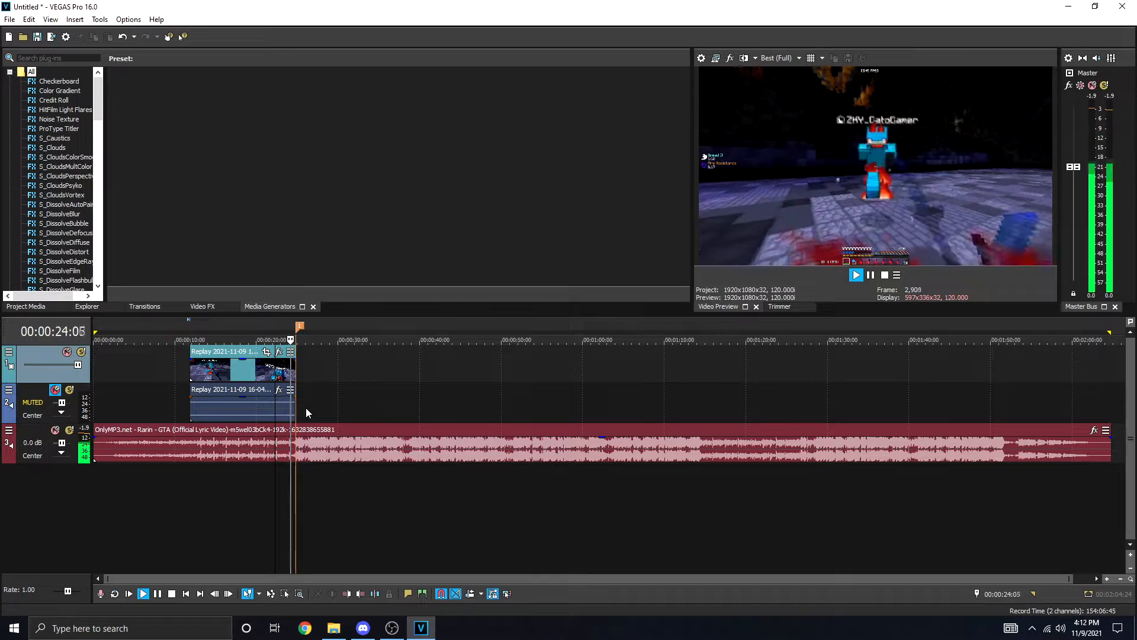
pyautogui.press('space')
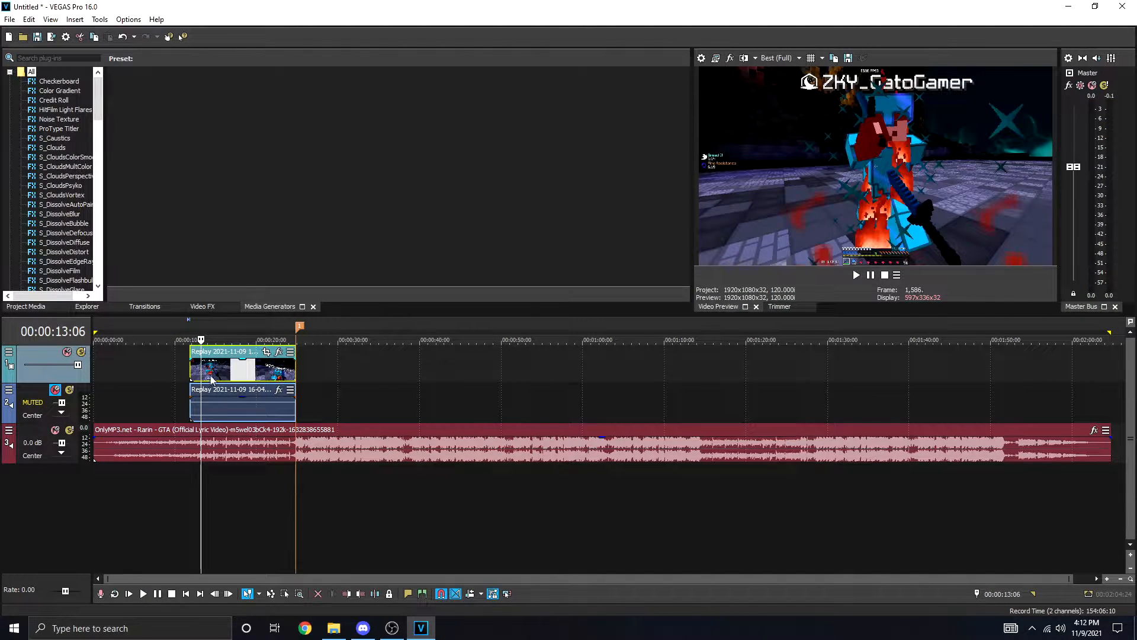
pyautogui.moveTo(279, 497); pyautogui.dragTo(320, 494)
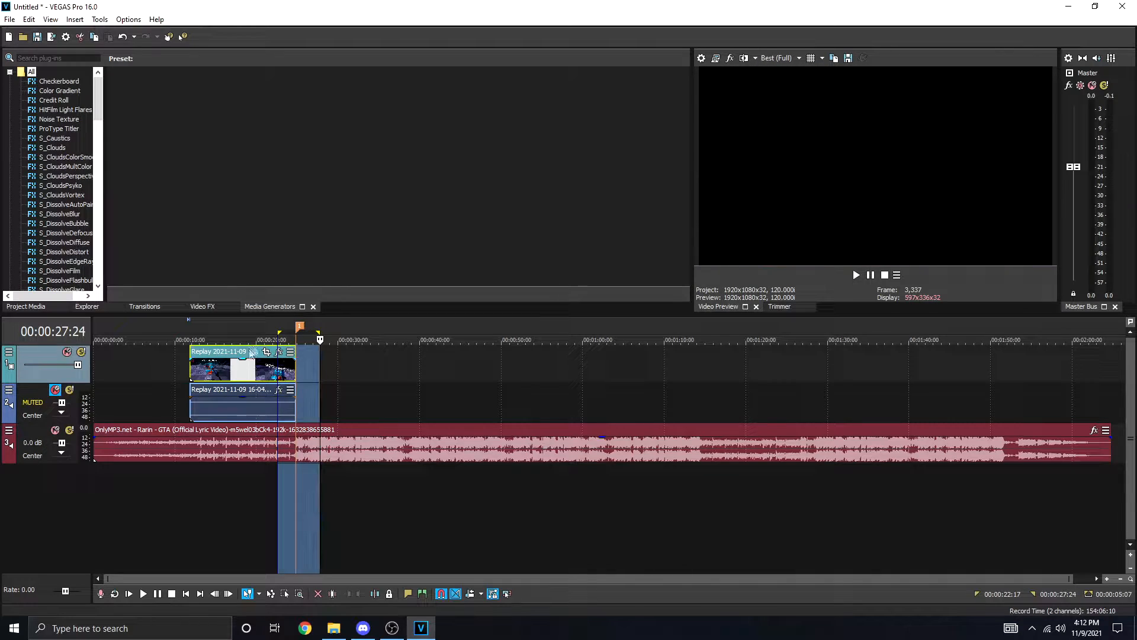
# Step: Shift the clip to start at about 20 seconds, overlapping the drop marker, and split it at 24:25
pyautogui.moveTo(249, 373)
pyautogui.mouseDown()
pyautogui.moveTo(312, 364)
pyautogui.moveTo(263, 373)
pyautogui.mouseUp()
pyautogui.click(309, 497)
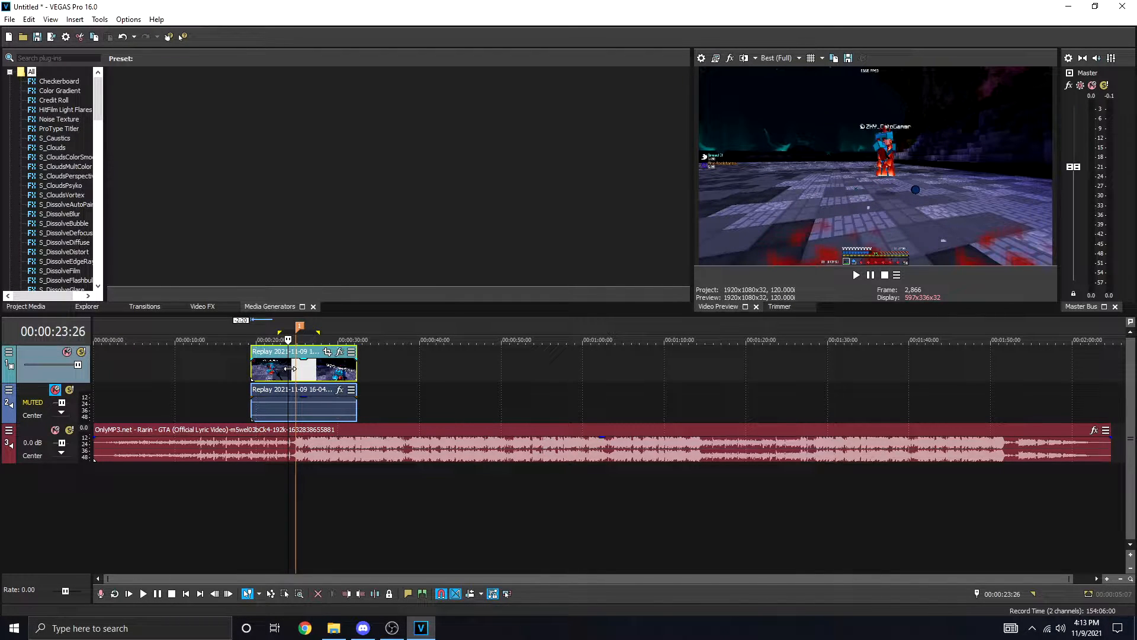
pyautogui.moveTo(307, 371); pyautogui.dragTo(318, 371)
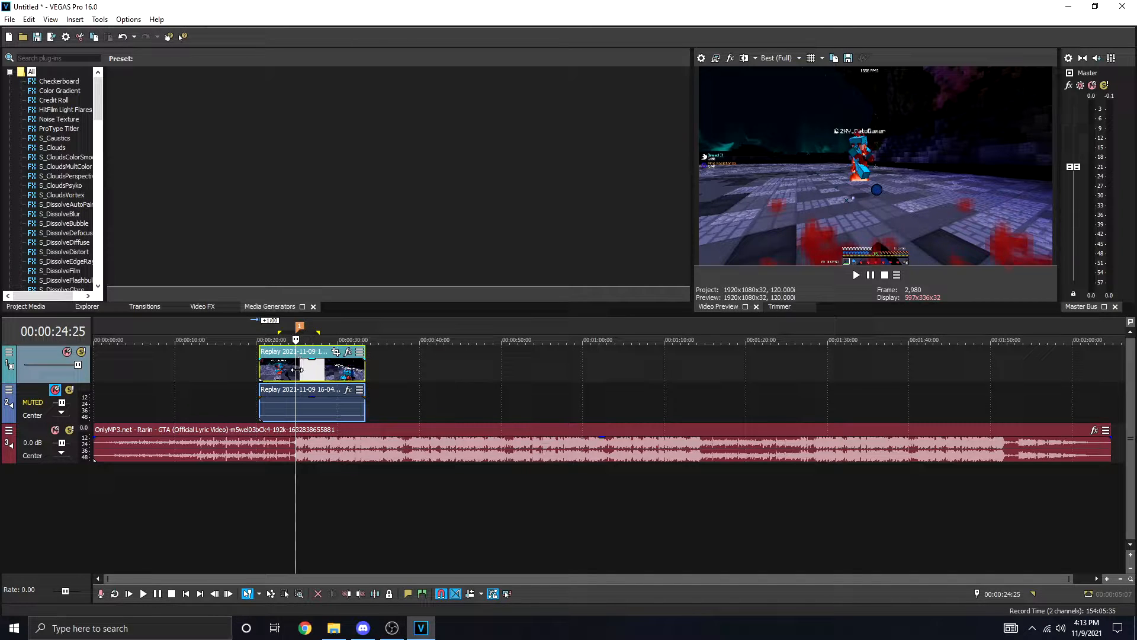
pyautogui.press('s')
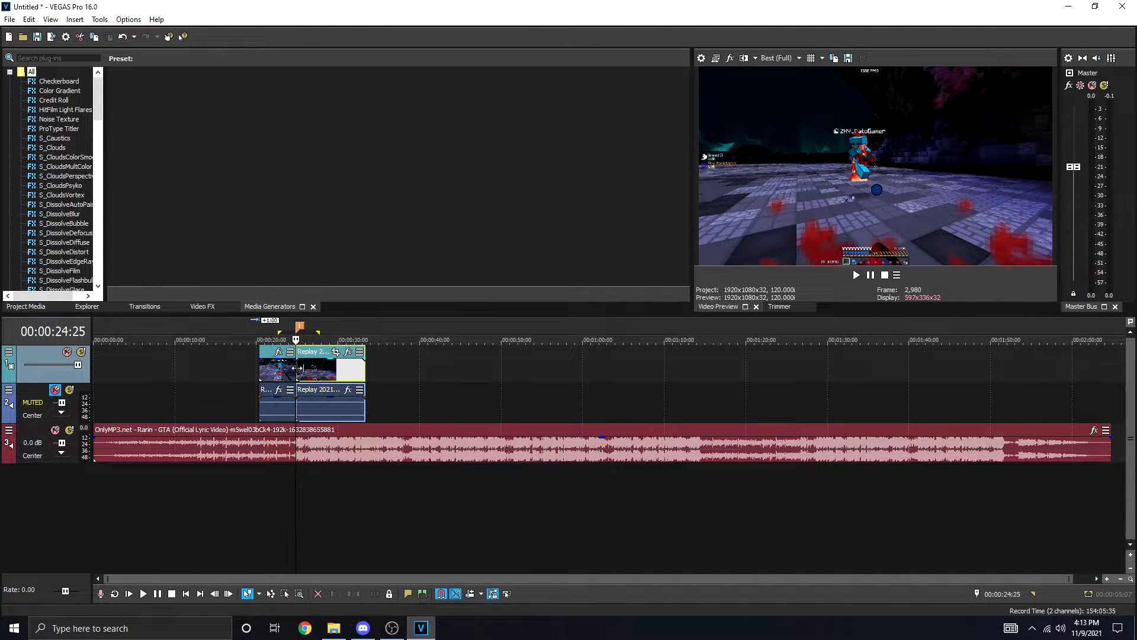
# Step: Show the video effects list and play the clips from 21:10 through the drop
pyautogui.click(211, 306)
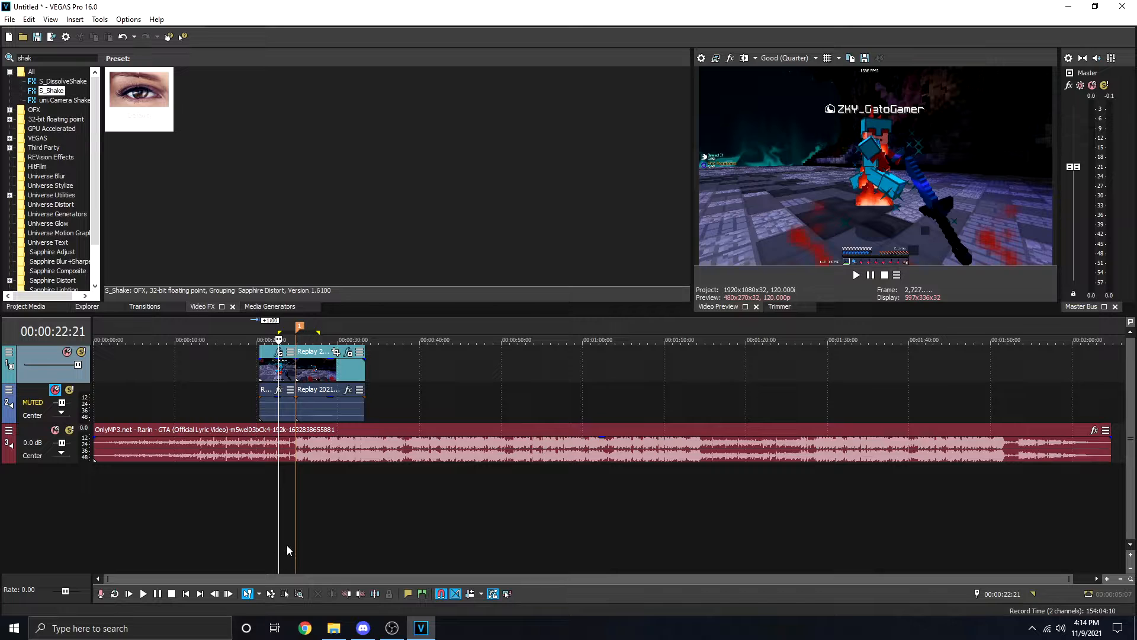
pyautogui.click(274, 536)
pyautogui.click(267, 535)
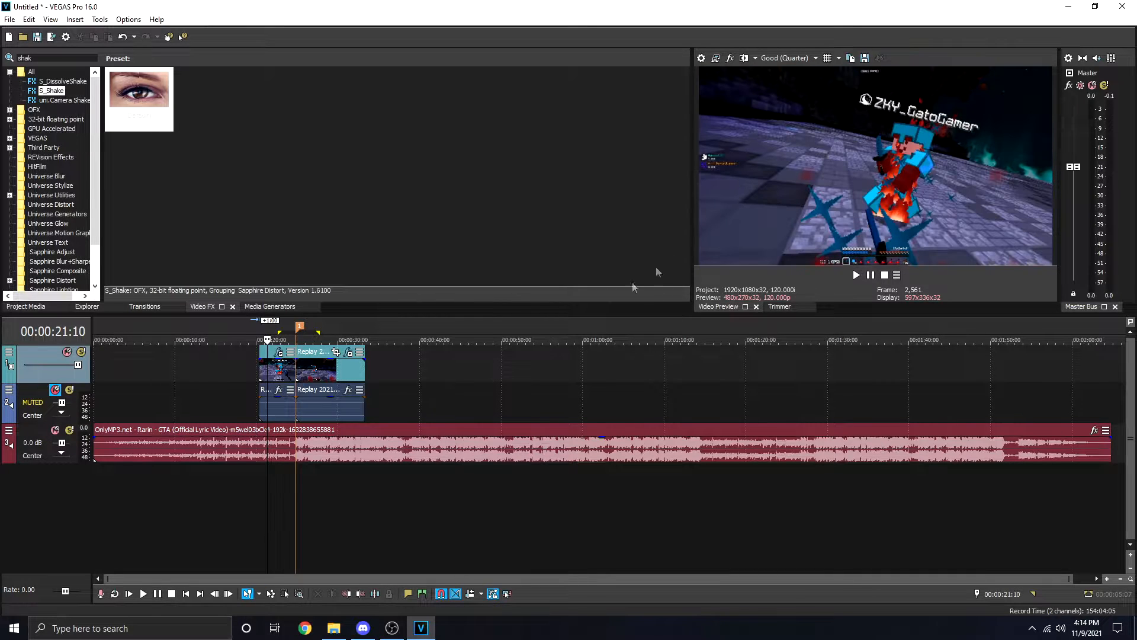
pyautogui.press('space')
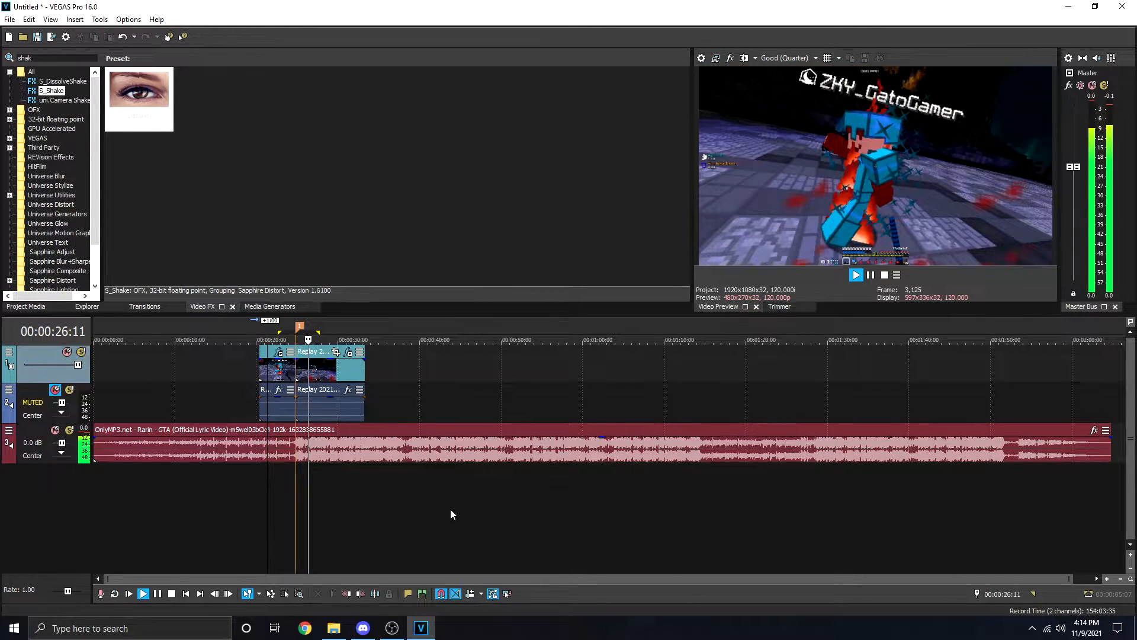
pyautogui.press('space')
# Step: Return to the drop at 24:25 and undo the latest effect changes on the replay clips
pyautogui.click(301, 369)
pyautogui.click(293, 476)
pyautogui.click(287, 481)
pyautogui.click(299, 486)
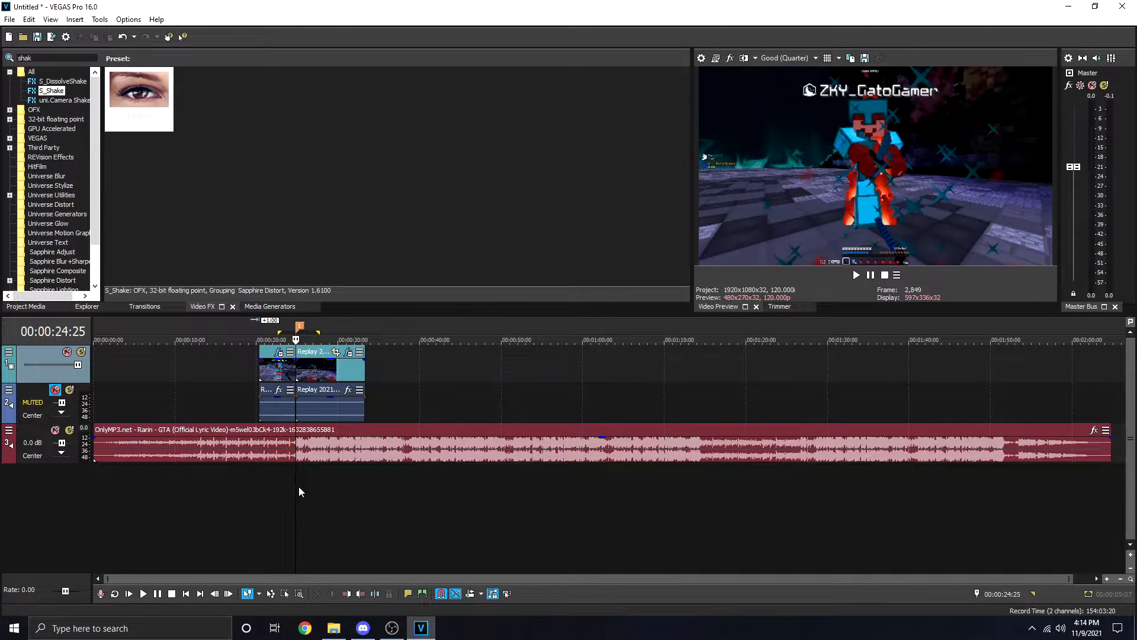
pyautogui.hotkey('ctrl', 'z')
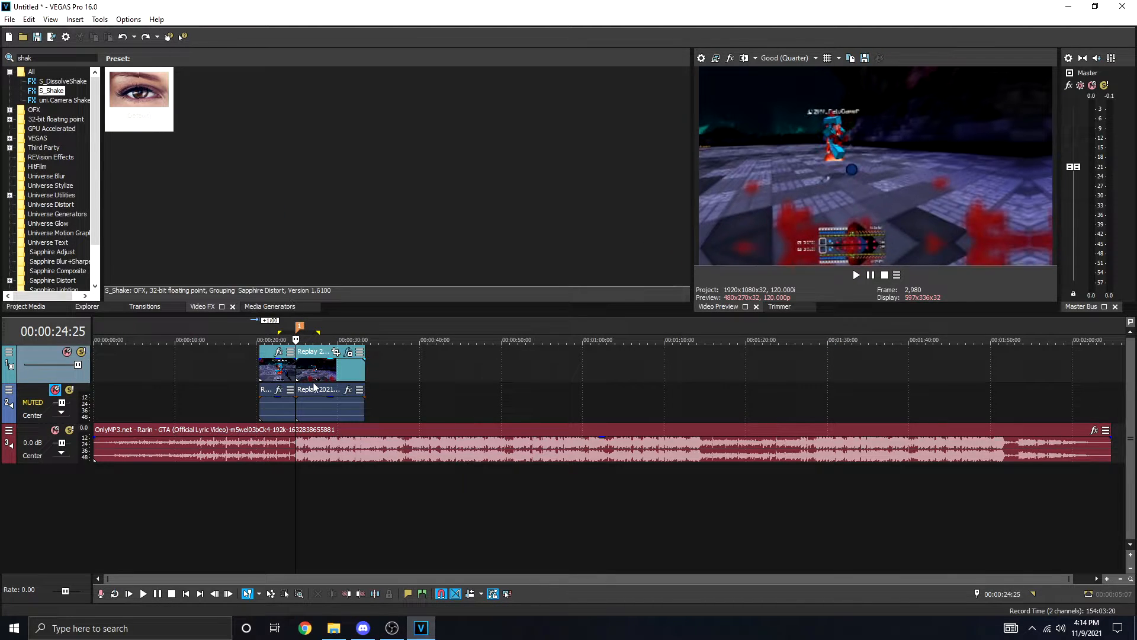
pyautogui.hotkey('ctrl', 'z')
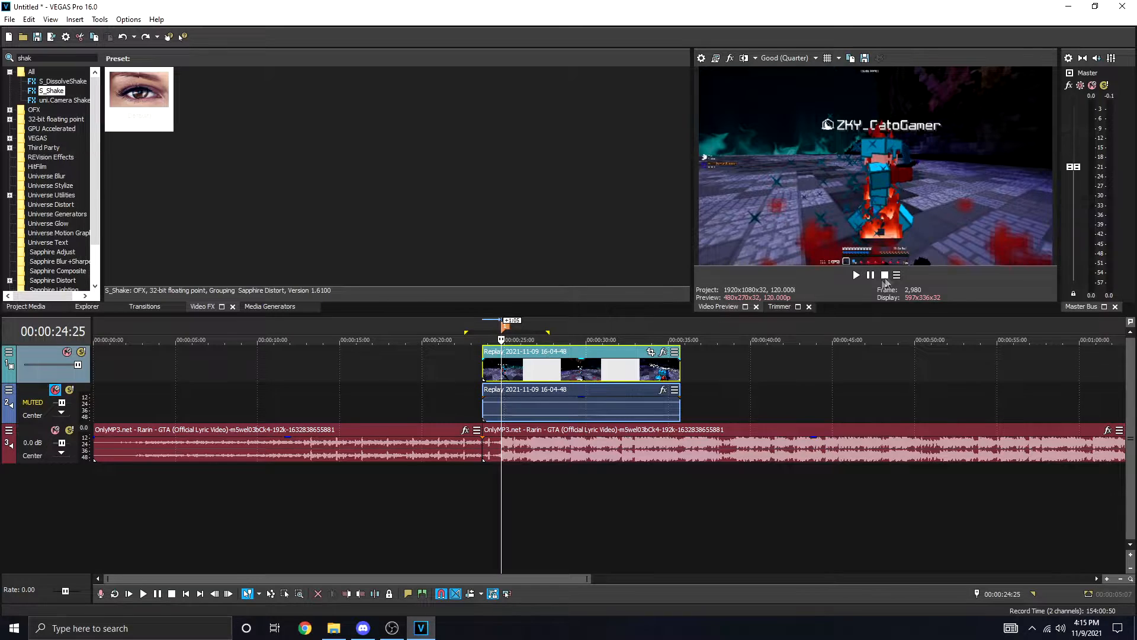
# Step: Split the replay clip at the drop marker and stretch the part before it back to 22:16, slowing it to 51.1%
pyautogui.press('space')
pyautogui.press('space')
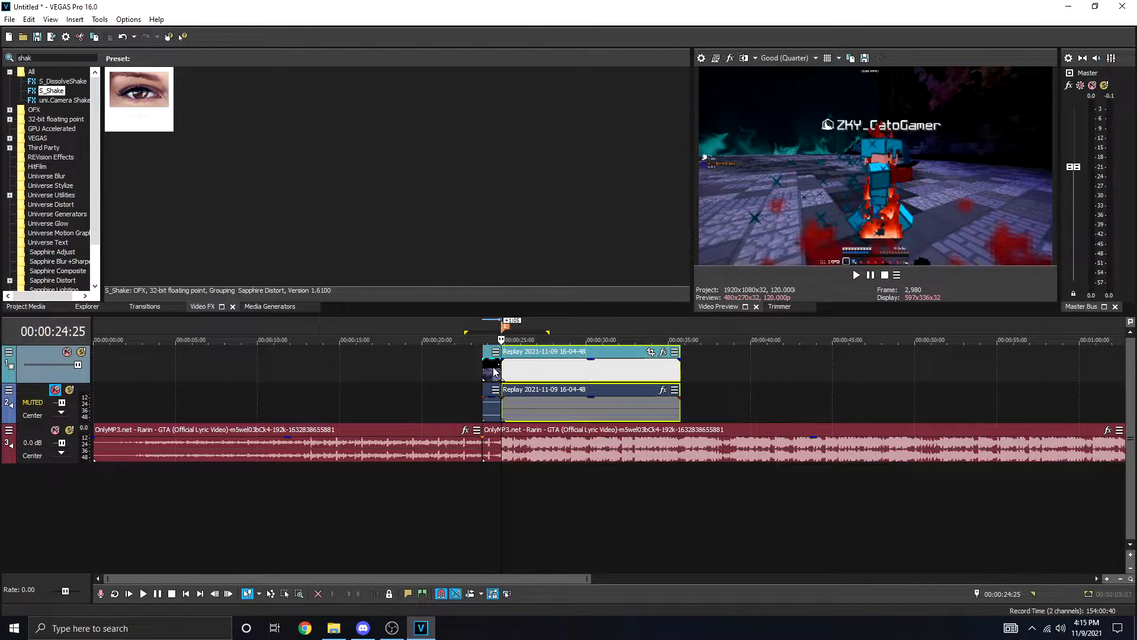
pyautogui.rightClick(487, 370)
pyautogui.click(500, 363)
pyautogui.moveTo(469, 372); pyautogui.dragTo(465, 372)
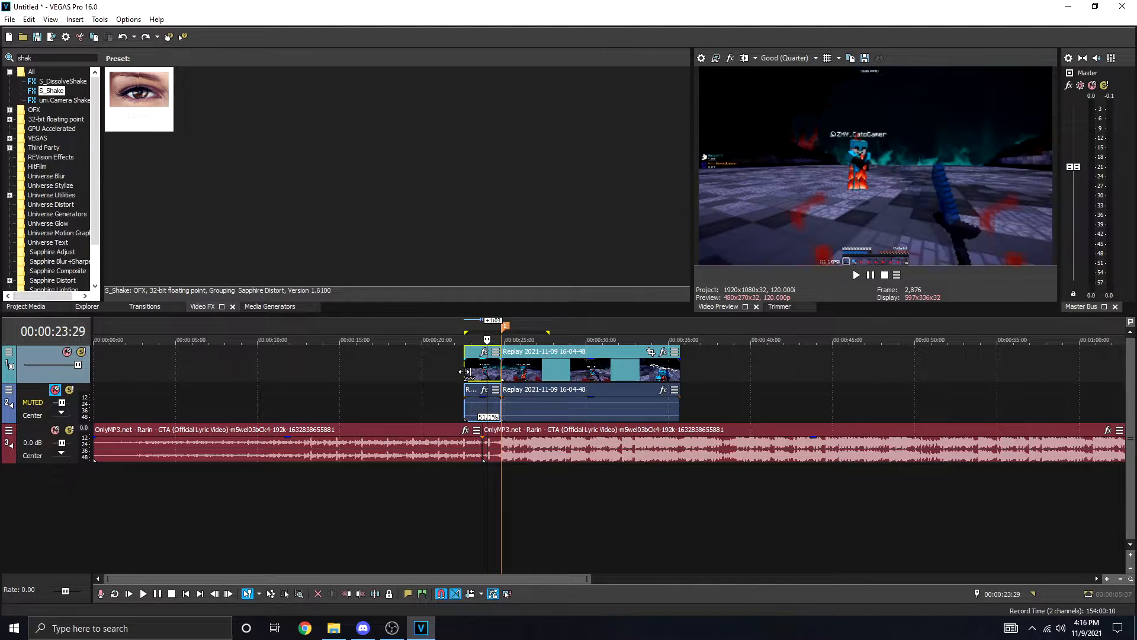
# Step: Play the slowed section from 22:16 and again from 24:13 to check its timing against the drop
pyautogui.press('space')
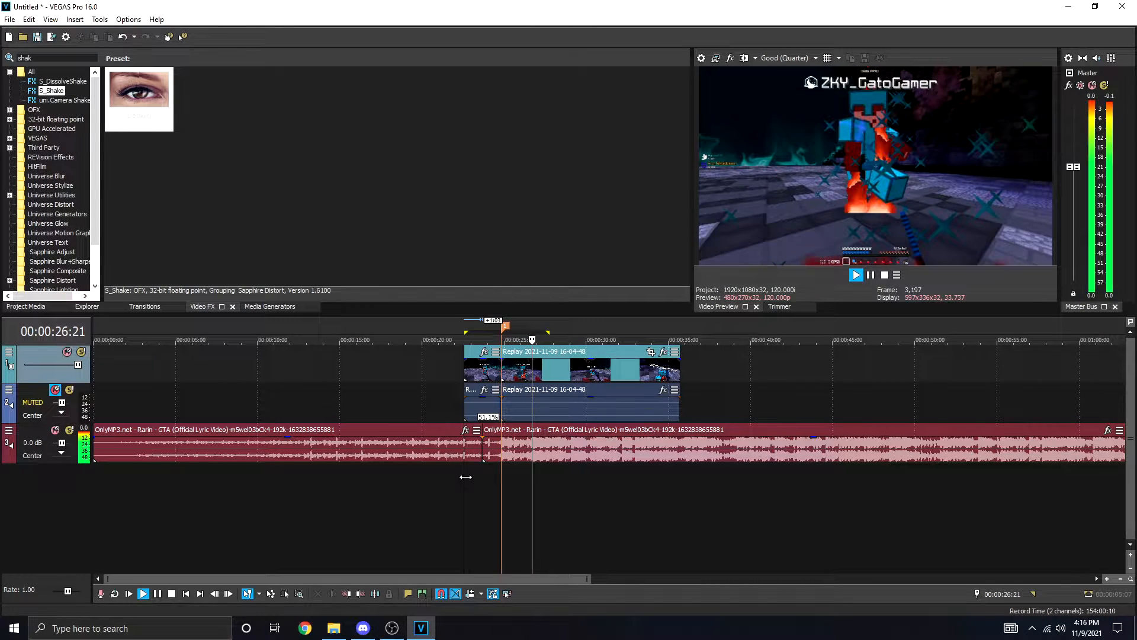
pyautogui.press('space')
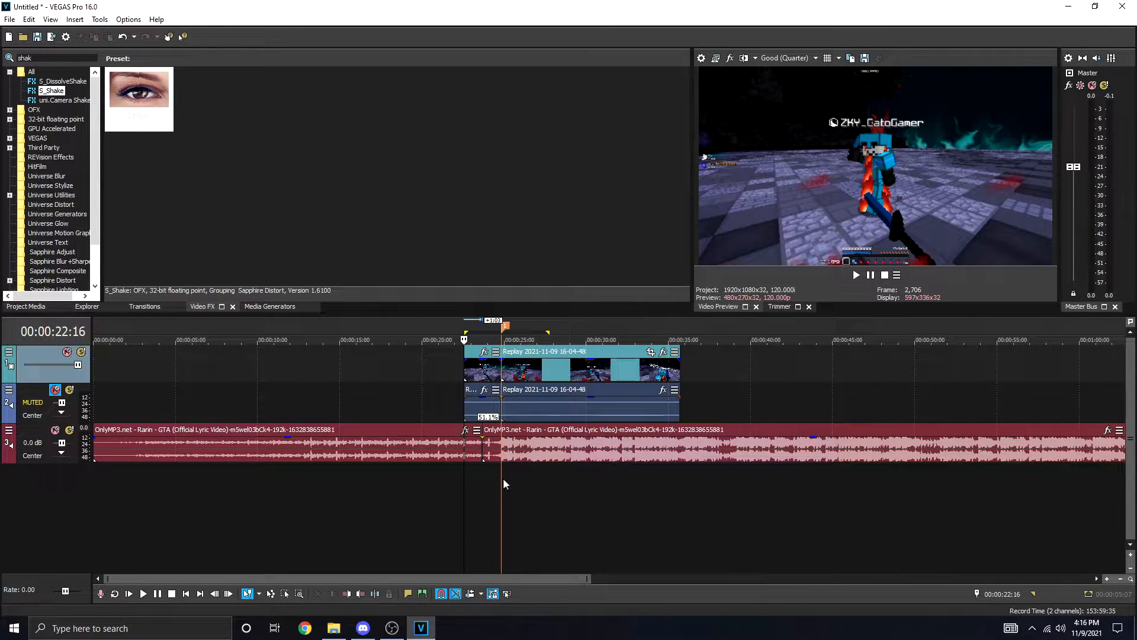
pyautogui.press('space')
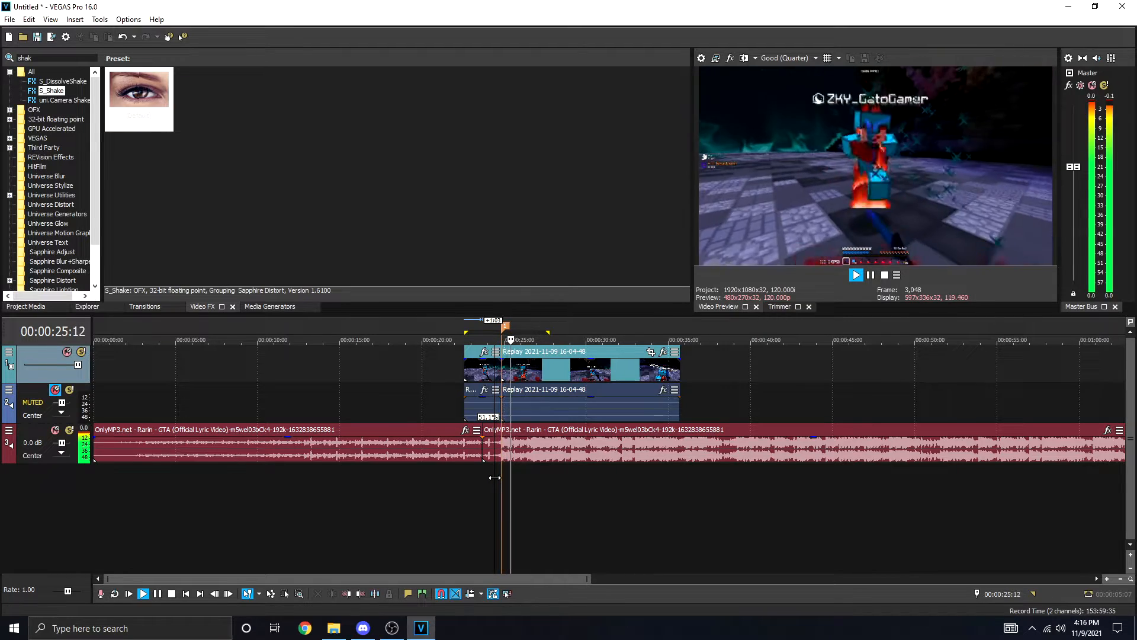
pyautogui.press('space')
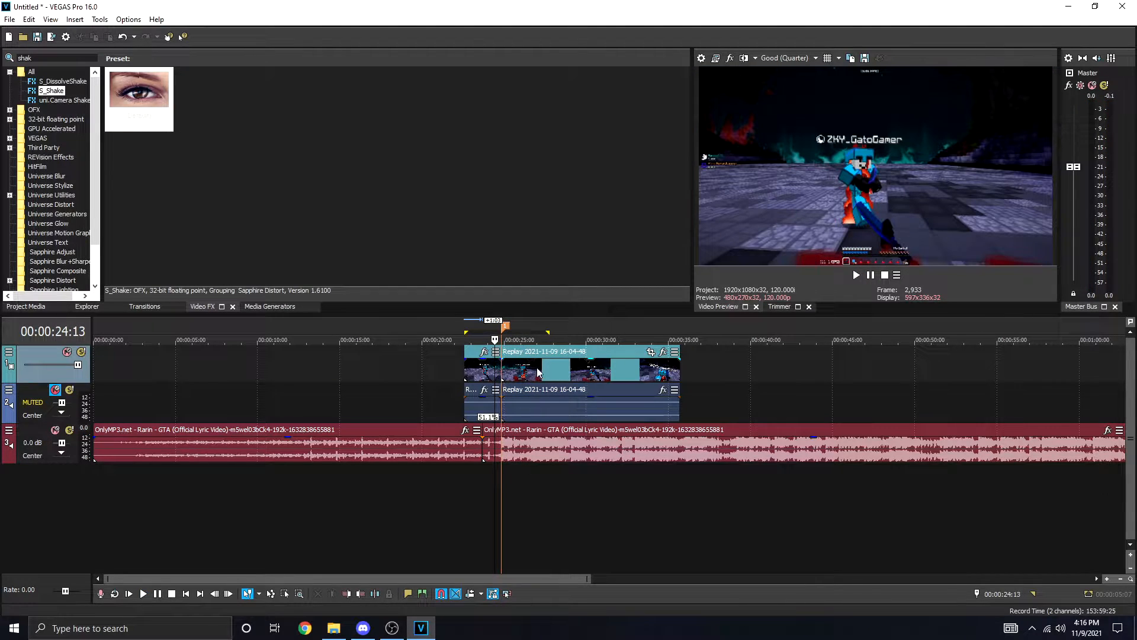
# Step: Examine the end of the clip after the drop by playing it from 35:00, and place the cursor at 35:21
pyautogui.click(553, 373)
pyautogui.click(636, 382)
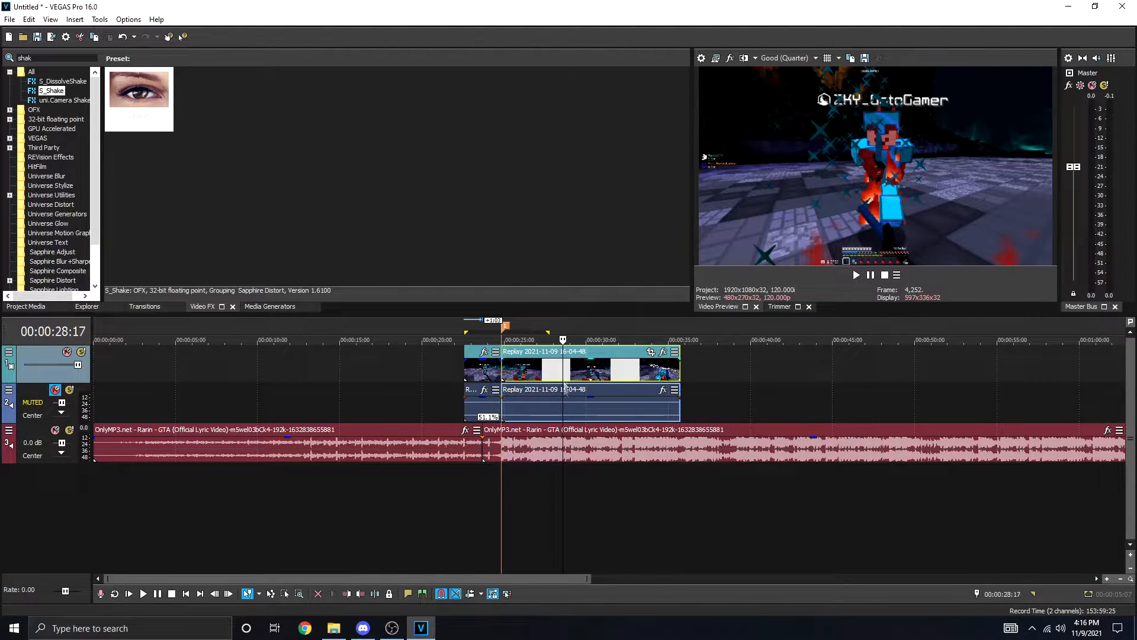
pyautogui.scroll(-3, 373, 482)
pyautogui.click(369, 484)
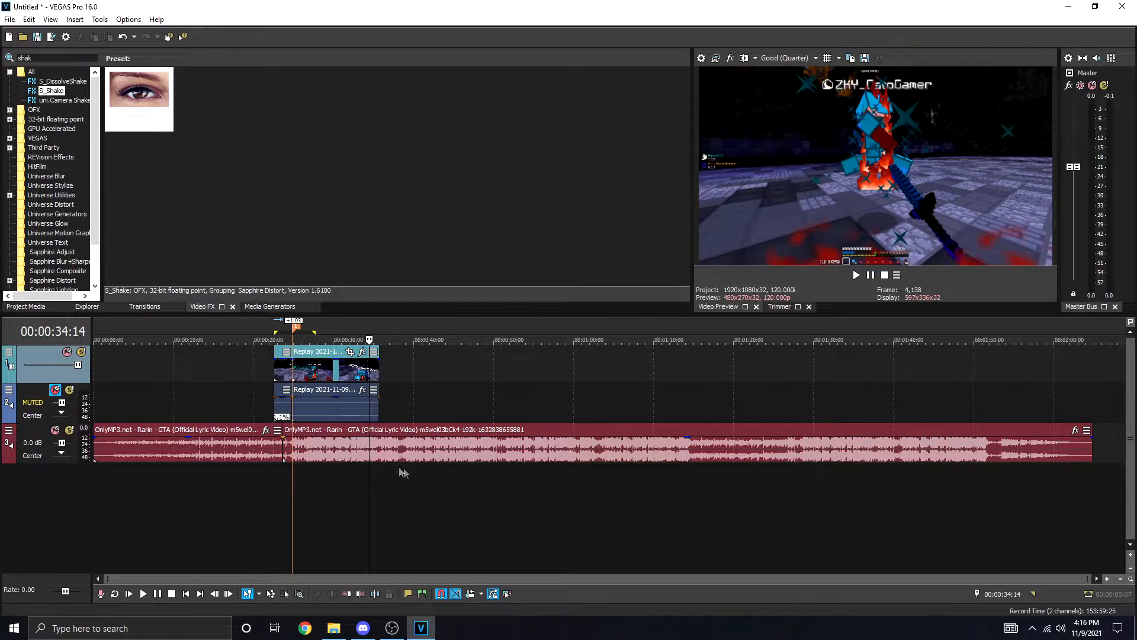
pyautogui.scroll(5, 393, 470)
pyautogui.click(626, 374)
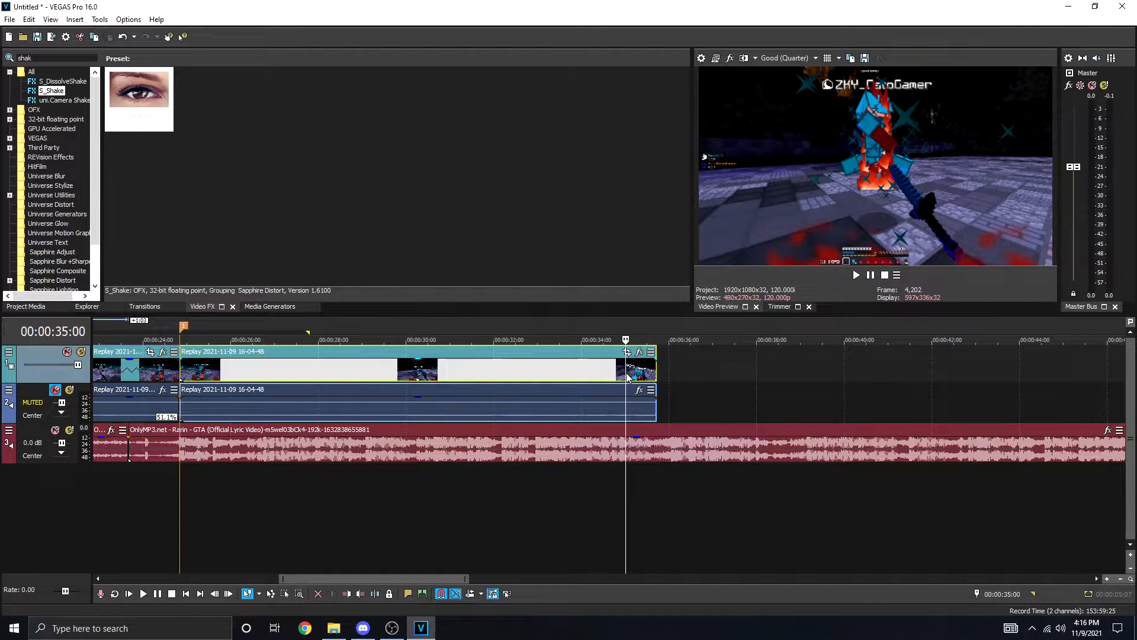
pyautogui.press('space')
pyautogui.press('space')
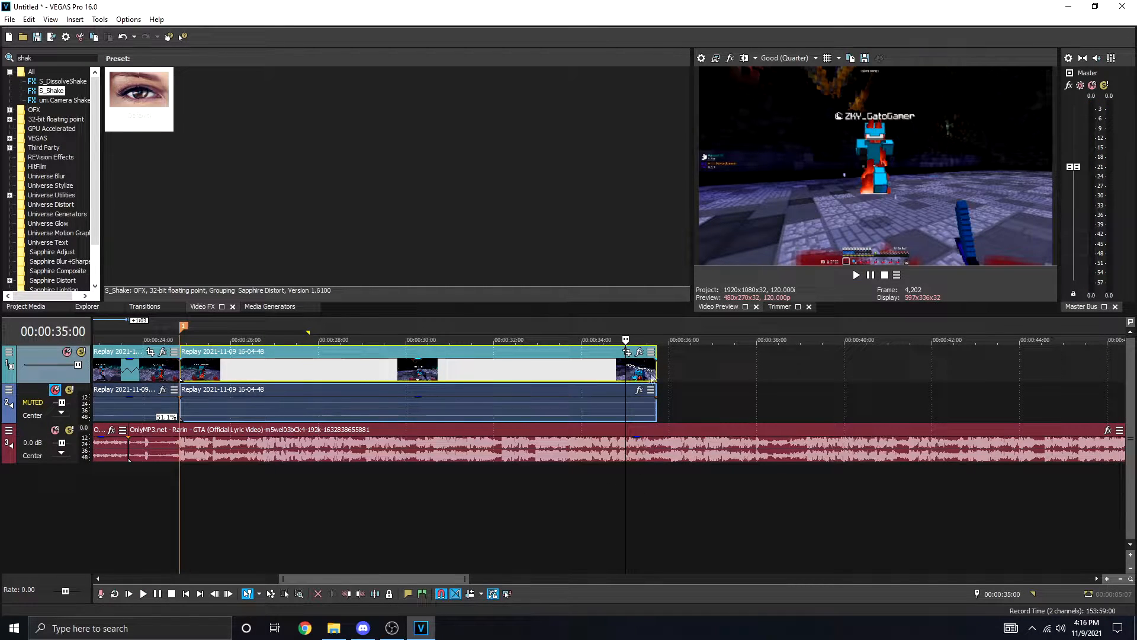
pyautogui.press('space')
pyautogui.press('space')
pyautogui.click(655, 376)
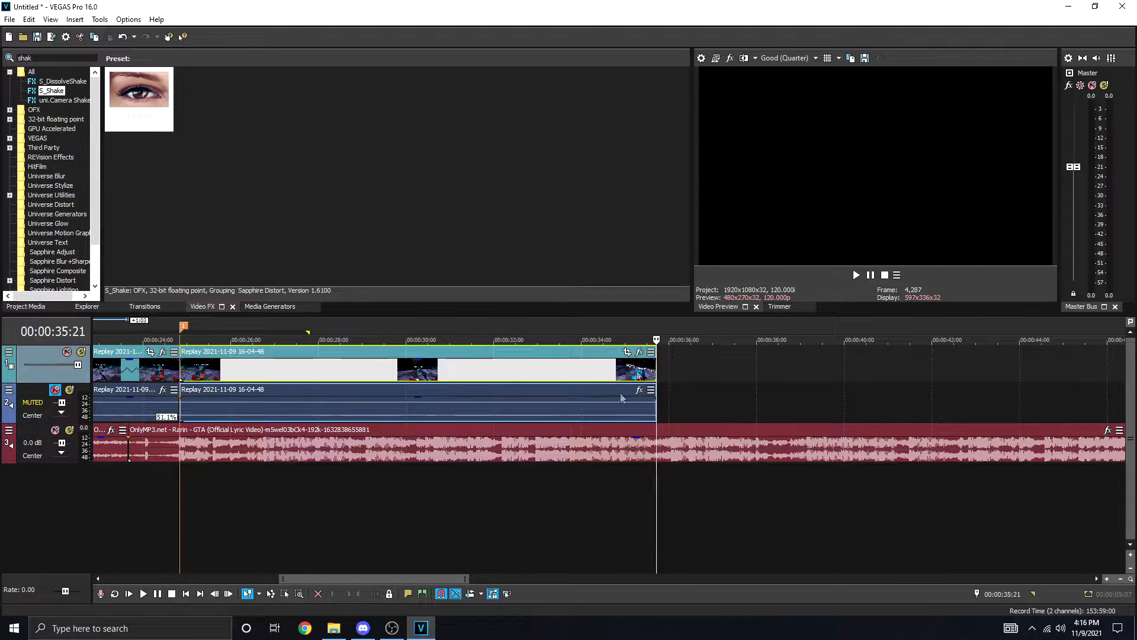
# Step: Play the end of the replay clip after the drop, trim it back by 29 frames, and play the shortened ending
pyautogui.click(650, 488)
pyautogui.click(582, 484)
pyautogui.press('space')
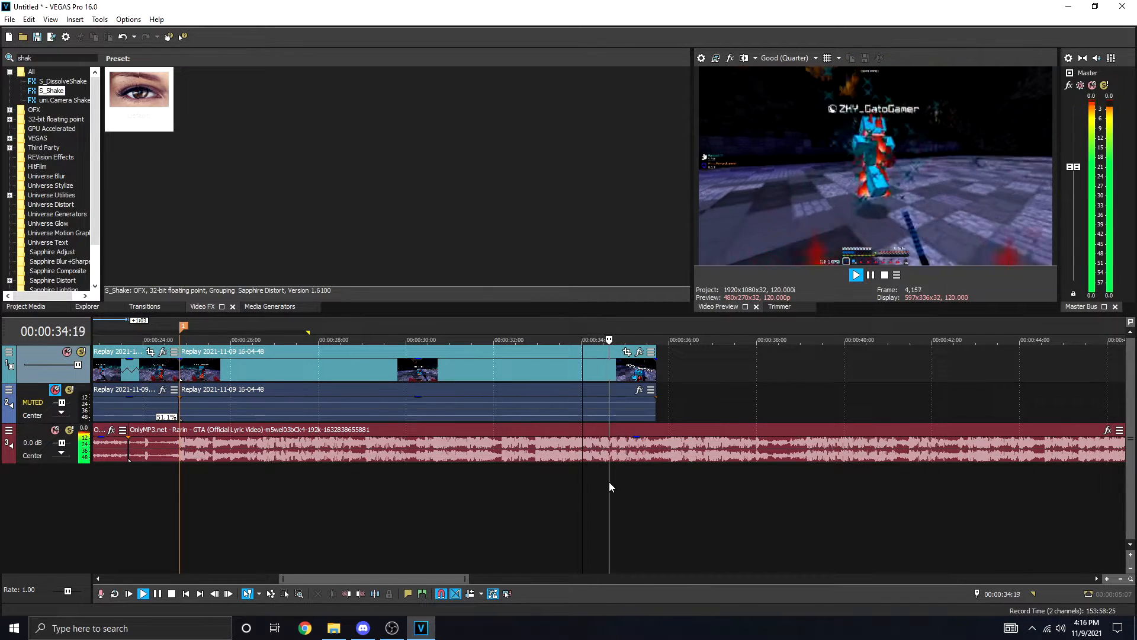
pyautogui.click(613, 475)
pyautogui.moveTo(656, 373); pyautogui.dragTo(613, 373)
pyautogui.click(588, 474)
pyautogui.press('space')
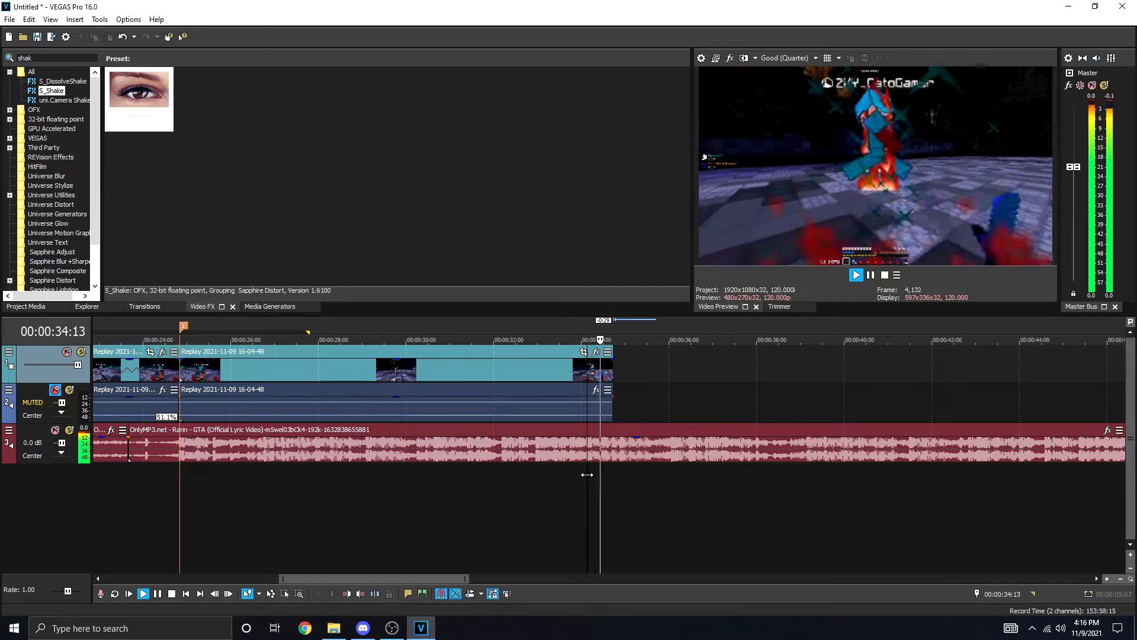
pyautogui.press('space')
pyautogui.press('space')
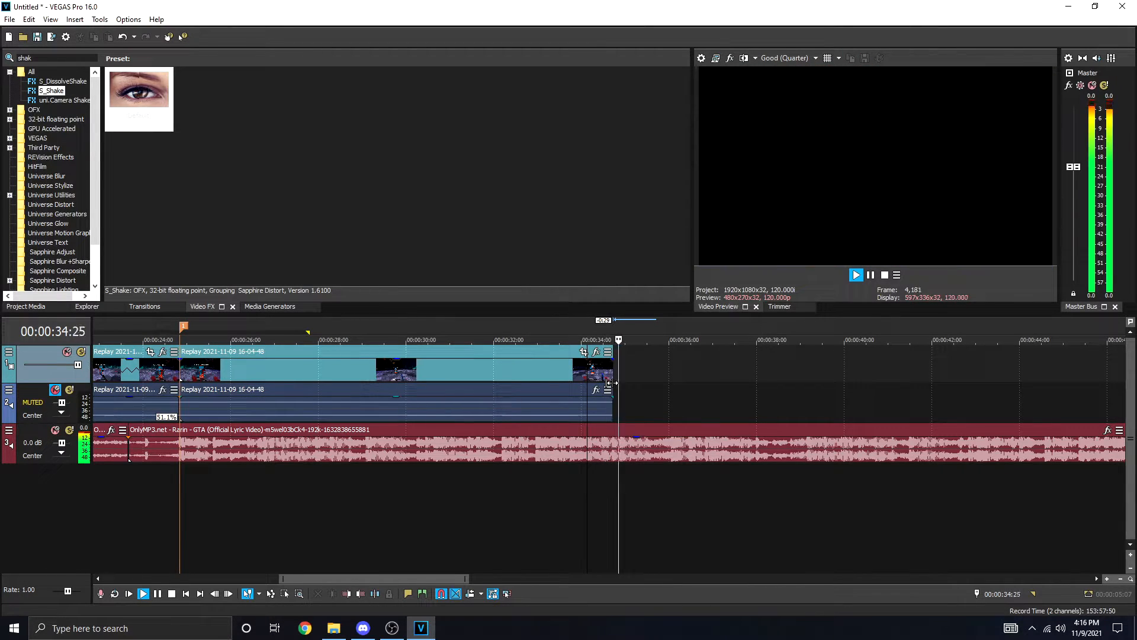
pyautogui.press('space')
pyautogui.click(334, 628)
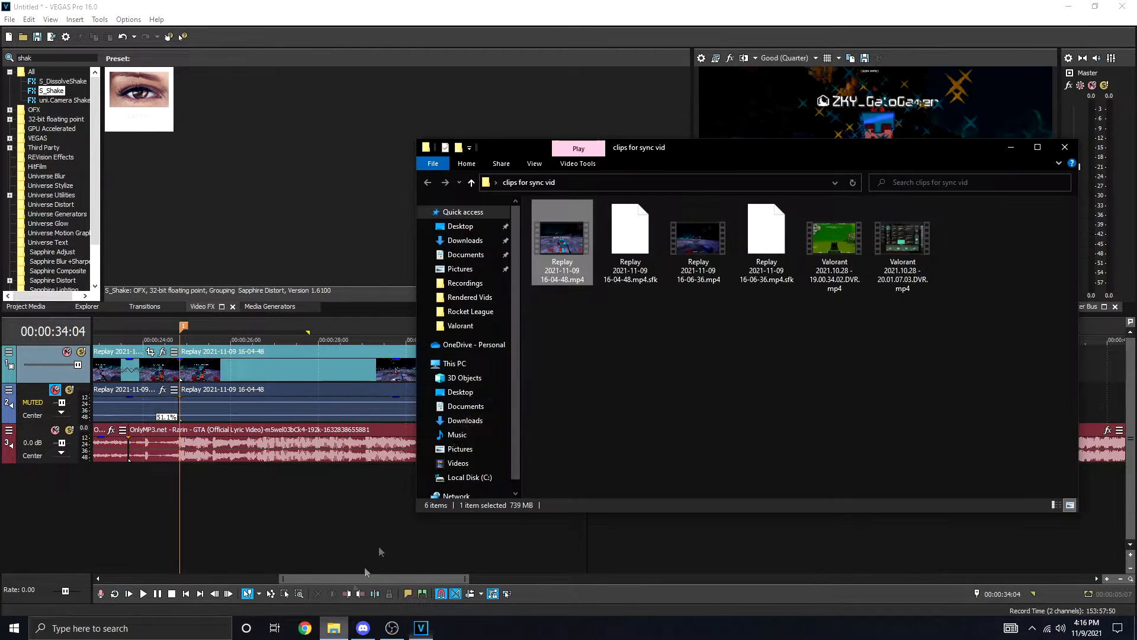
pyautogui.moveTo(698, 239); pyautogui.dragTo(669, 322)
pyautogui.moveTo(734, 159); pyautogui.dragTo(710, 383)
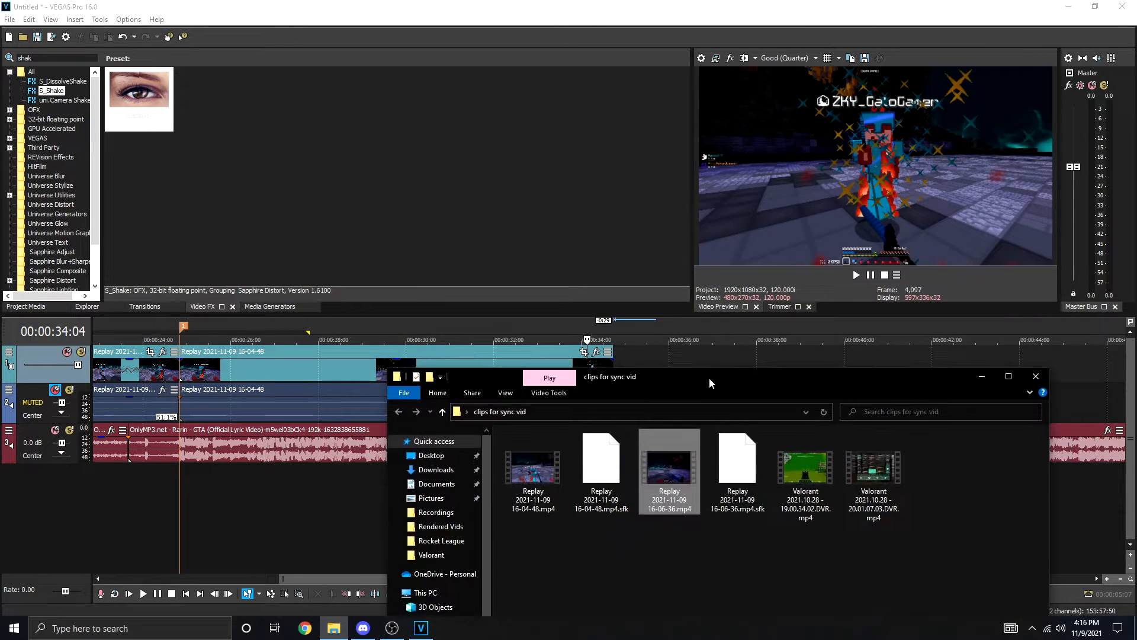
pyautogui.moveTo(656, 356); pyautogui.dragTo(689, 356)
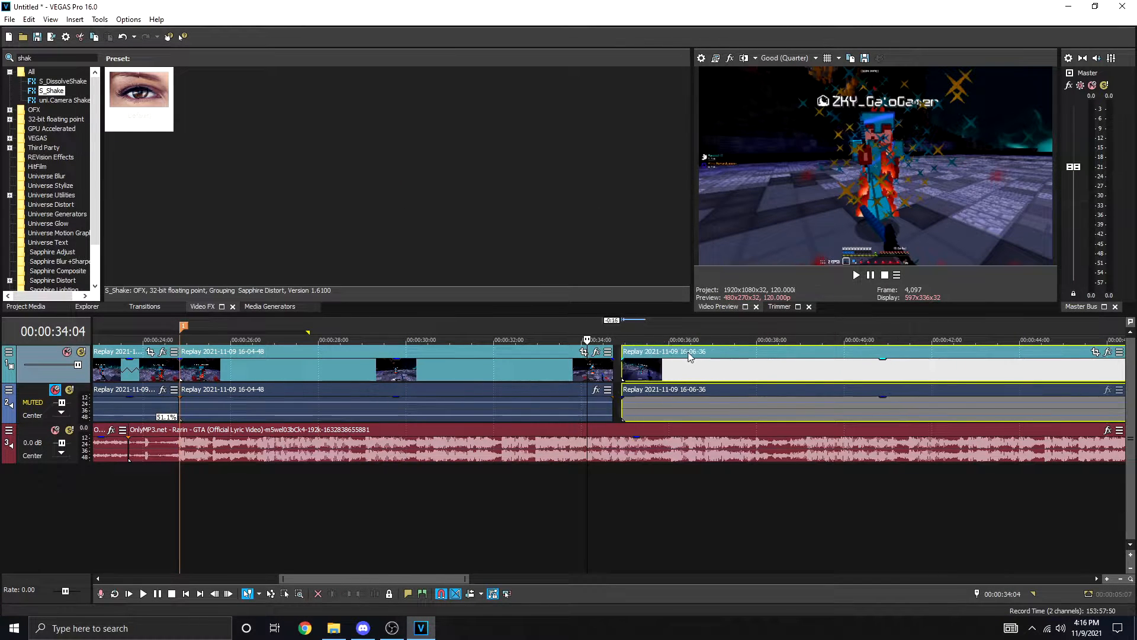
pyautogui.press('space')
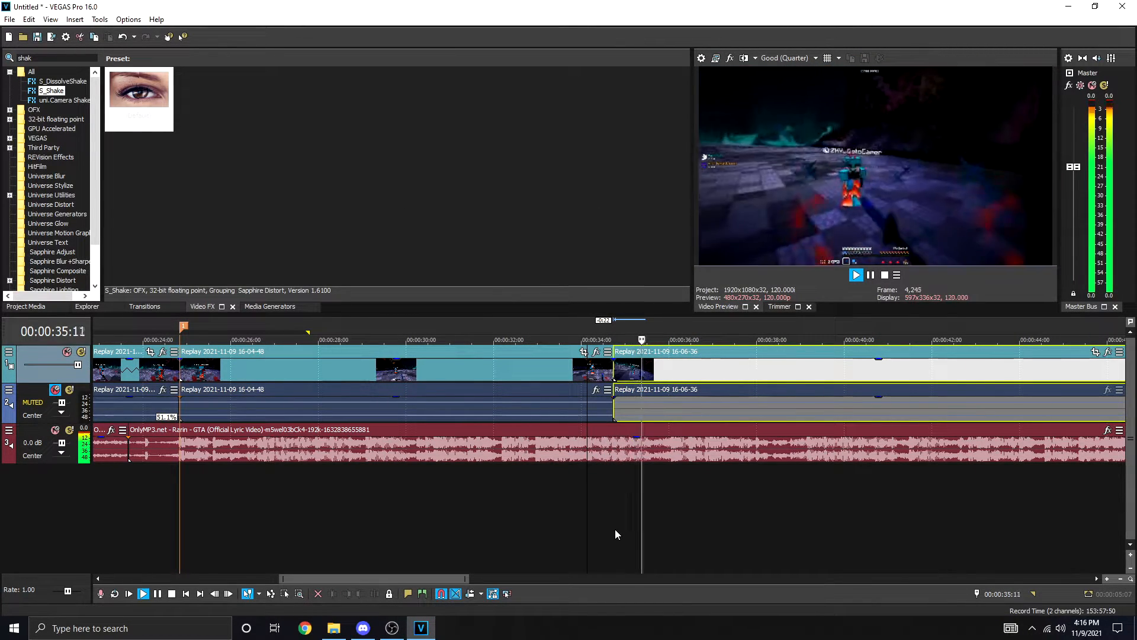
pyautogui.press('space')
pyautogui.press('space')
# Step: Trim about four seconds off the second replay clip's start, move it back against the first clip, and play the join
pyautogui.scroll(-5, 594, 546)
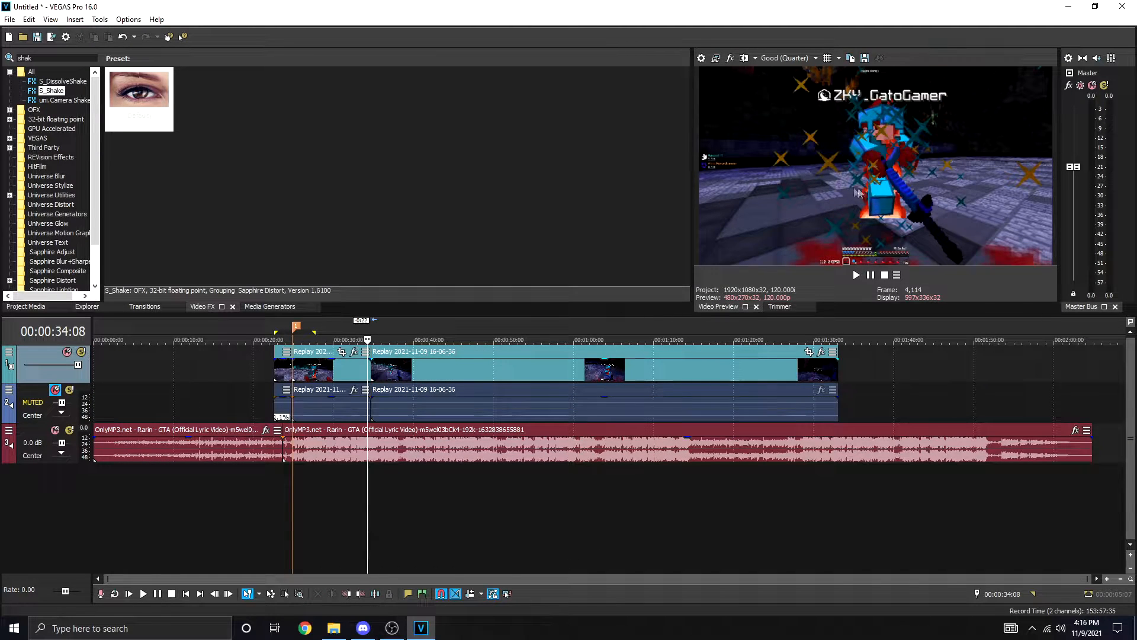
pyautogui.moveTo(373, 379); pyautogui.dragTo(406, 378)
pyautogui.moveTo(463, 374); pyautogui.dragTo(429, 374)
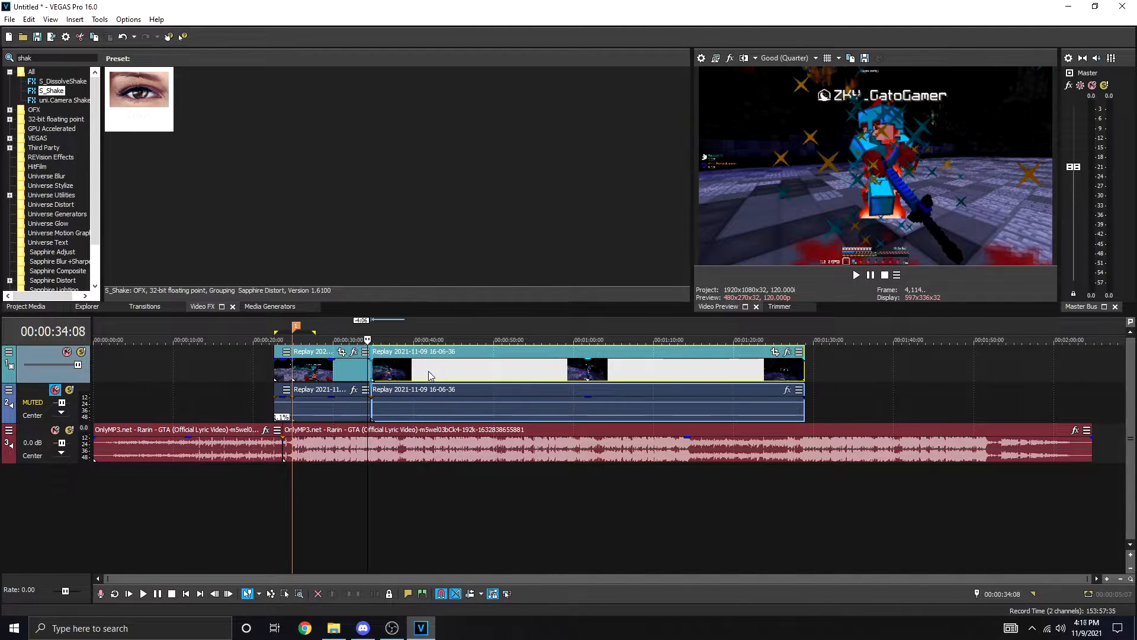
pyautogui.press('space')
pyautogui.press('space')
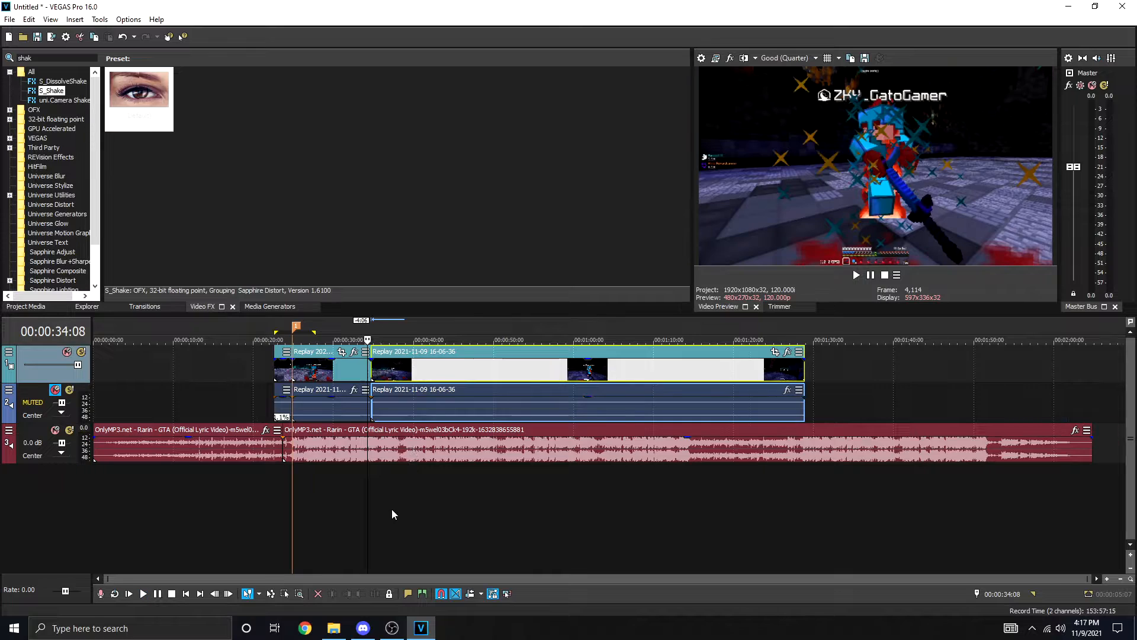
pyautogui.scroll(5, 621, 487)
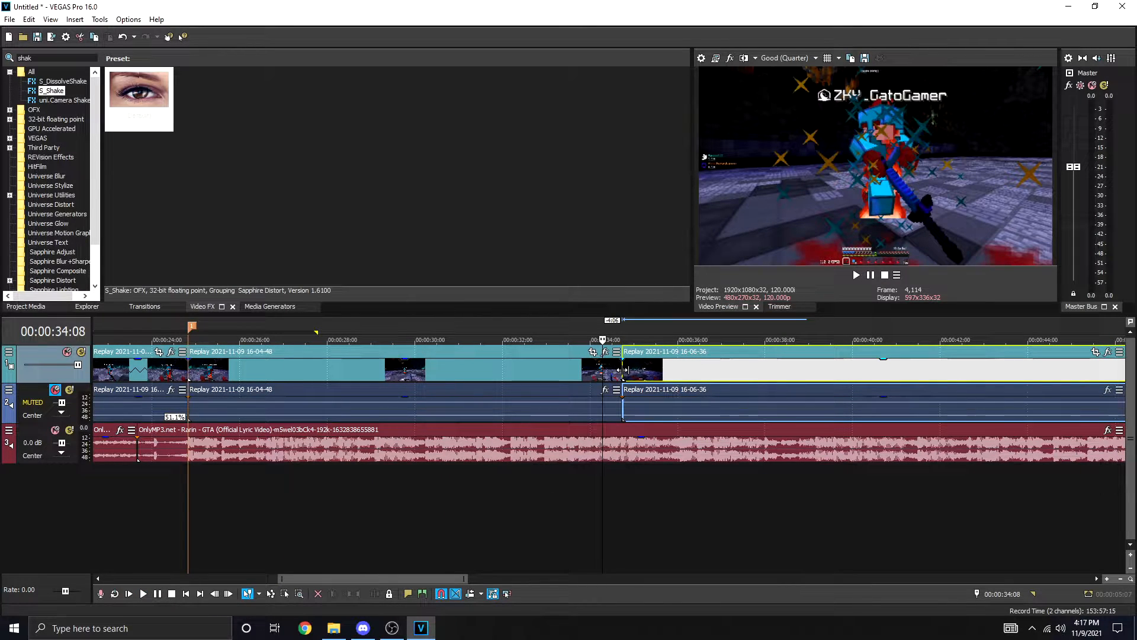
pyautogui.press('space')
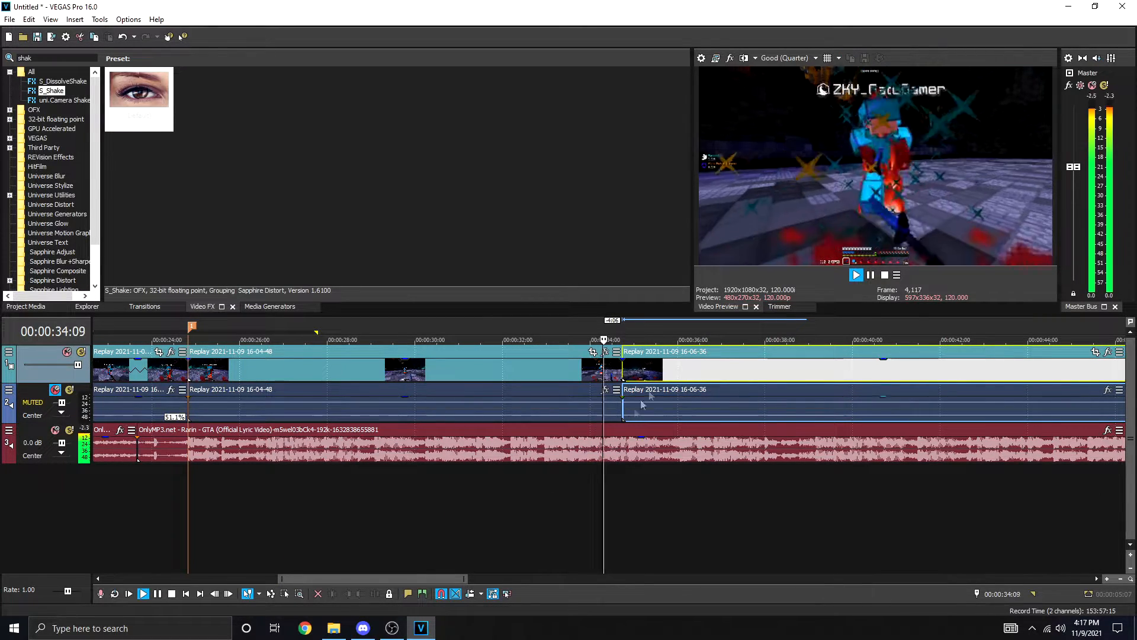
pyautogui.press('space')
# Step: Delete all the replay clips from the timeline, leaving only the song
pyautogui.scroll(-5, 686, 489)
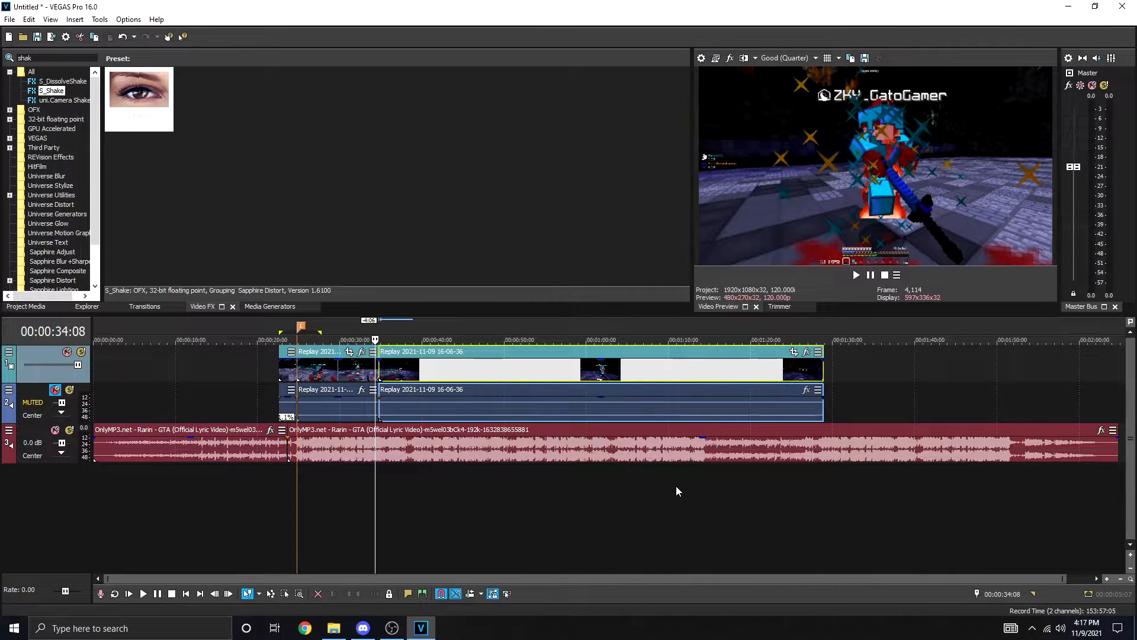
pyautogui.rightClick(488, 376)
pyautogui.click(515, 316)
pyautogui.rightClick(335, 367)
pyautogui.click(355, 323)
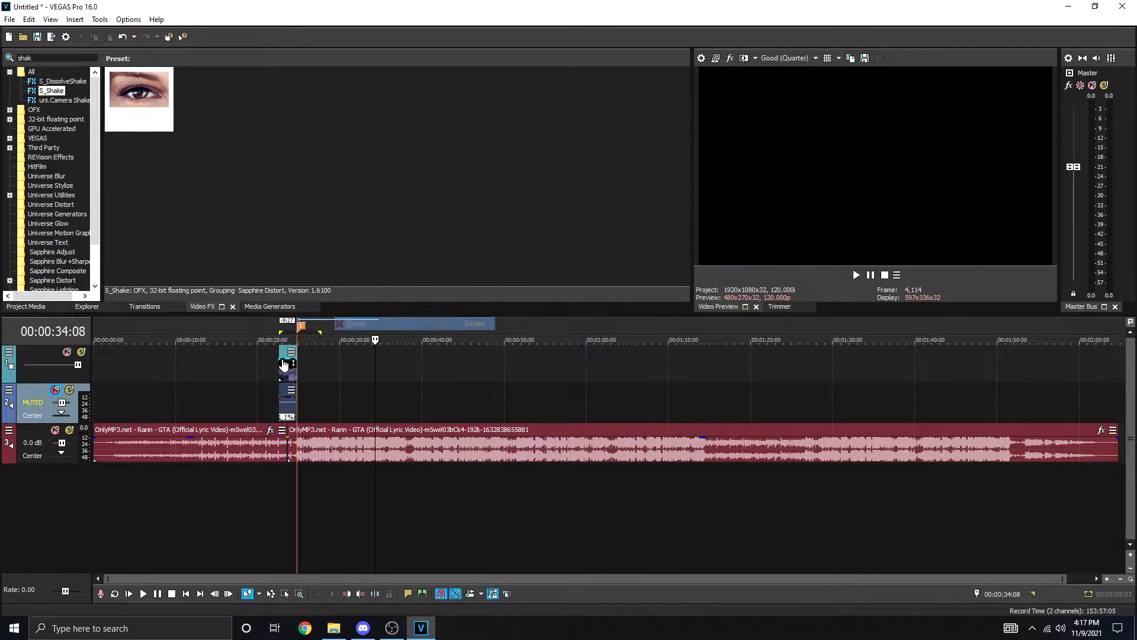
pyautogui.rightClick(280, 362)
pyautogui.click(308, 316)
# Step: Play the song from the drop at 24:25 and add a second marker at the beat change at 27:26
pyautogui.scroll(5, 370, 489)
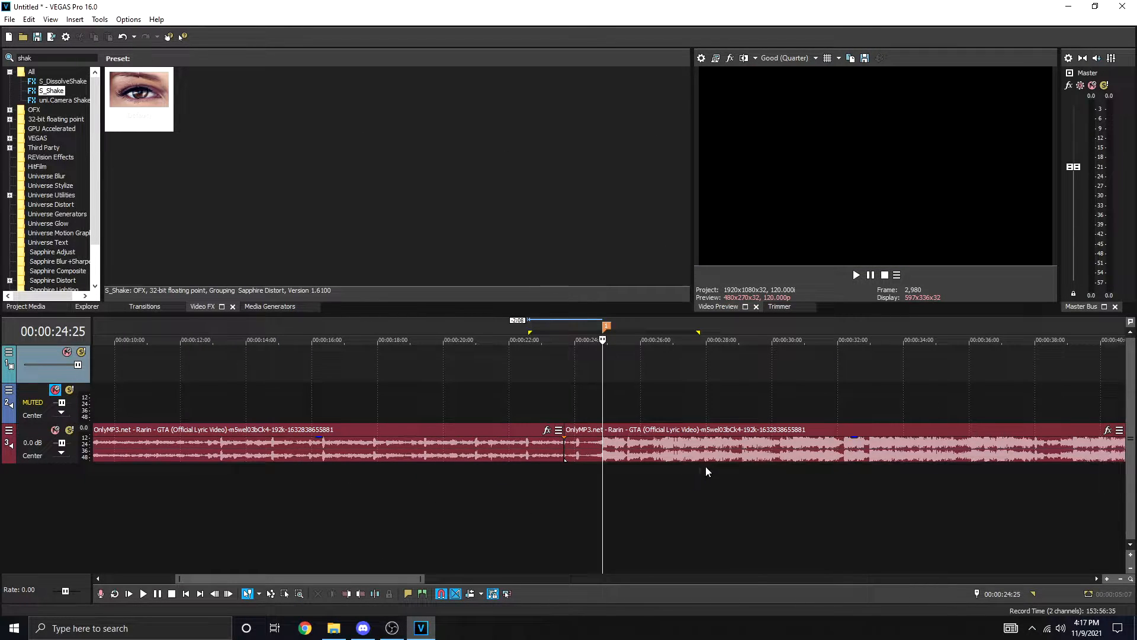
pyautogui.press('space')
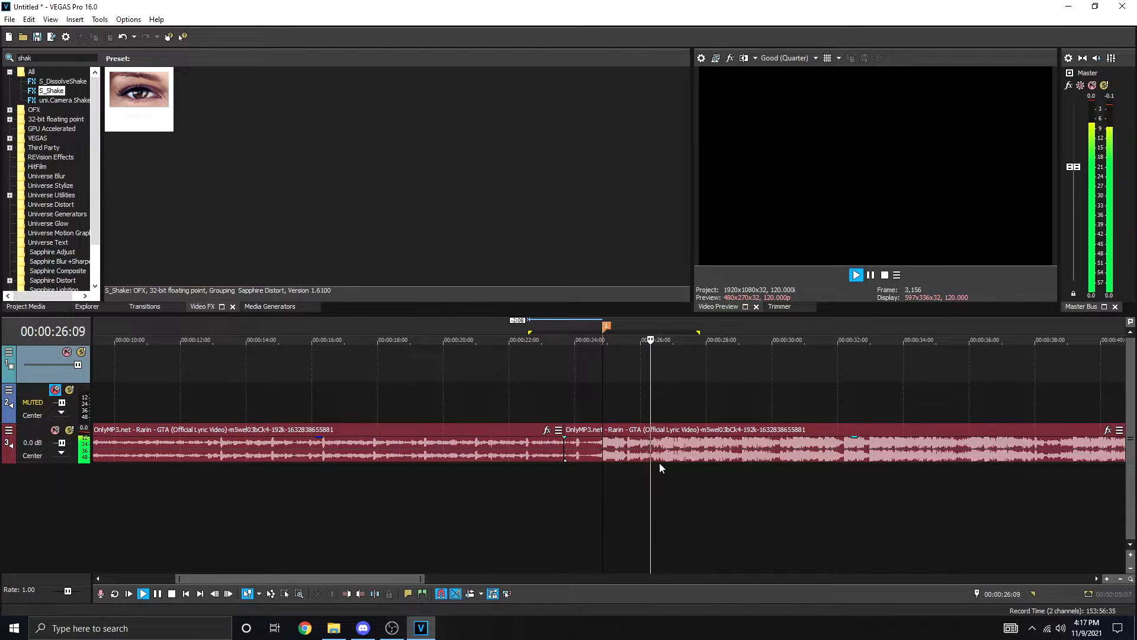
pyautogui.press('space')
pyautogui.click(703, 463)
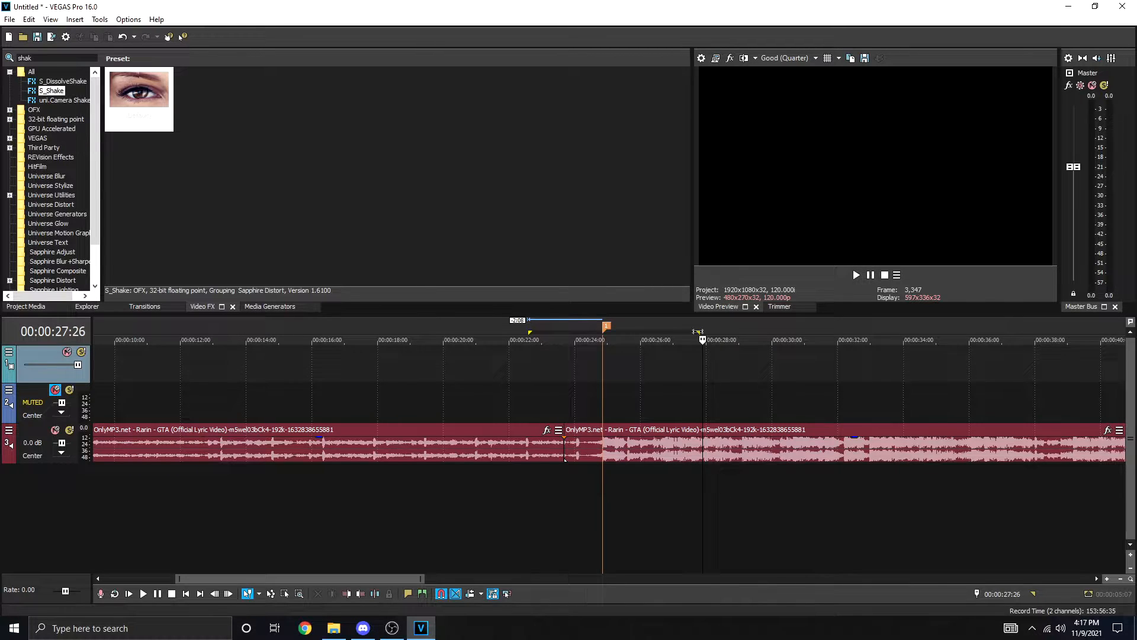
pyautogui.press('m')
pyautogui.press('space')
pyautogui.press('space')
pyautogui.moveTo(674, 374); pyautogui.dragTo(752, 366)
pyautogui.click(665, 372)
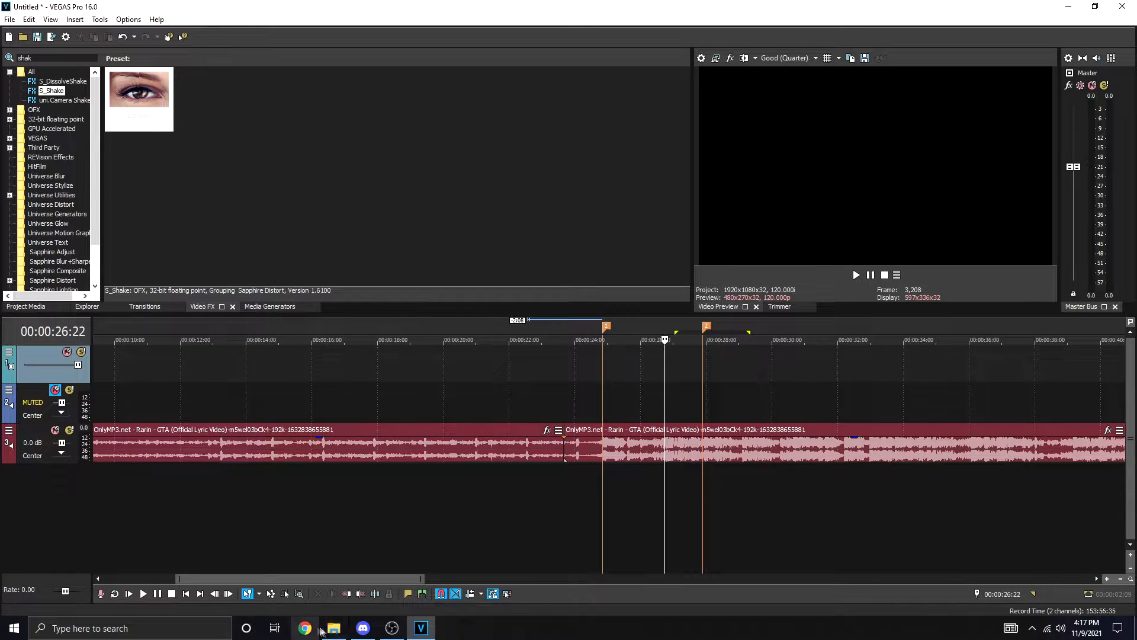
# Step: Add the Valorant 2021.10.28 - 19.00.34.02.DVR clip to the video track and play near its end, pausing on the key shot at 2:11:06
pyautogui.click(334, 628)
pyautogui.moveTo(793, 480); pyautogui.dragTo(315, 362)
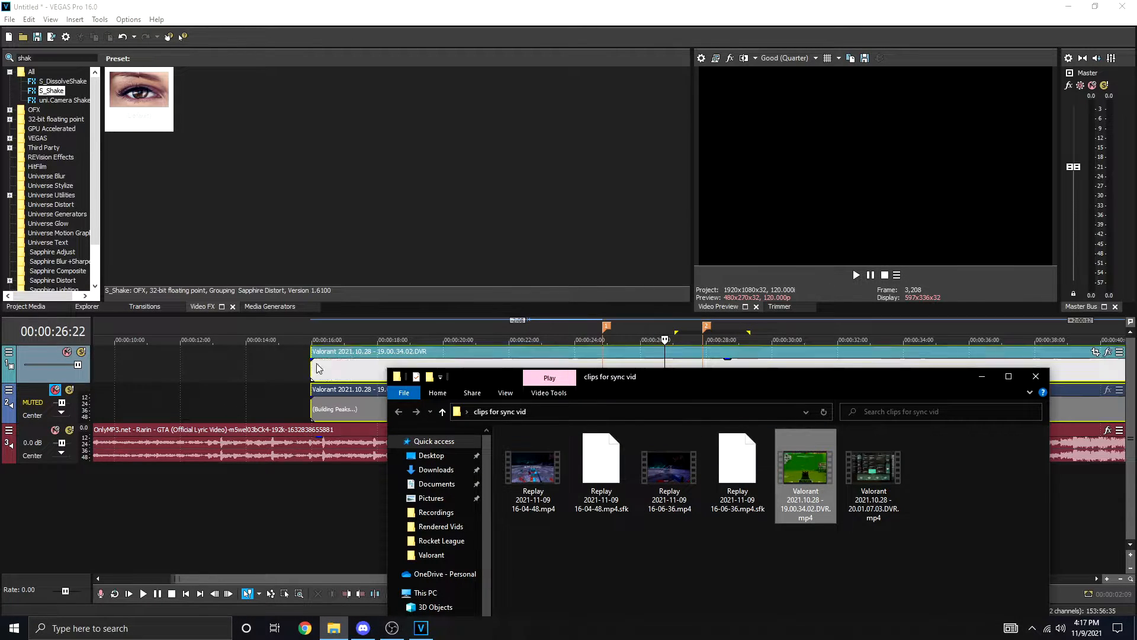
pyautogui.scroll(-6, 626, 418)
pyautogui.click(995, 373)
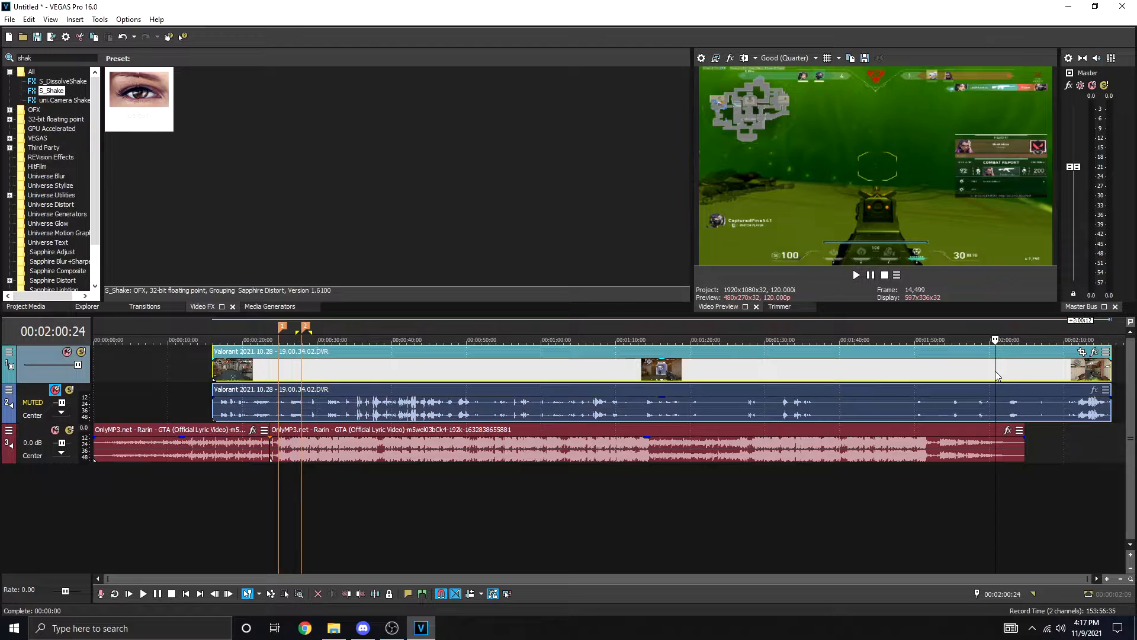
pyautogui.press('space')
pyautogui.click(1066, 380)
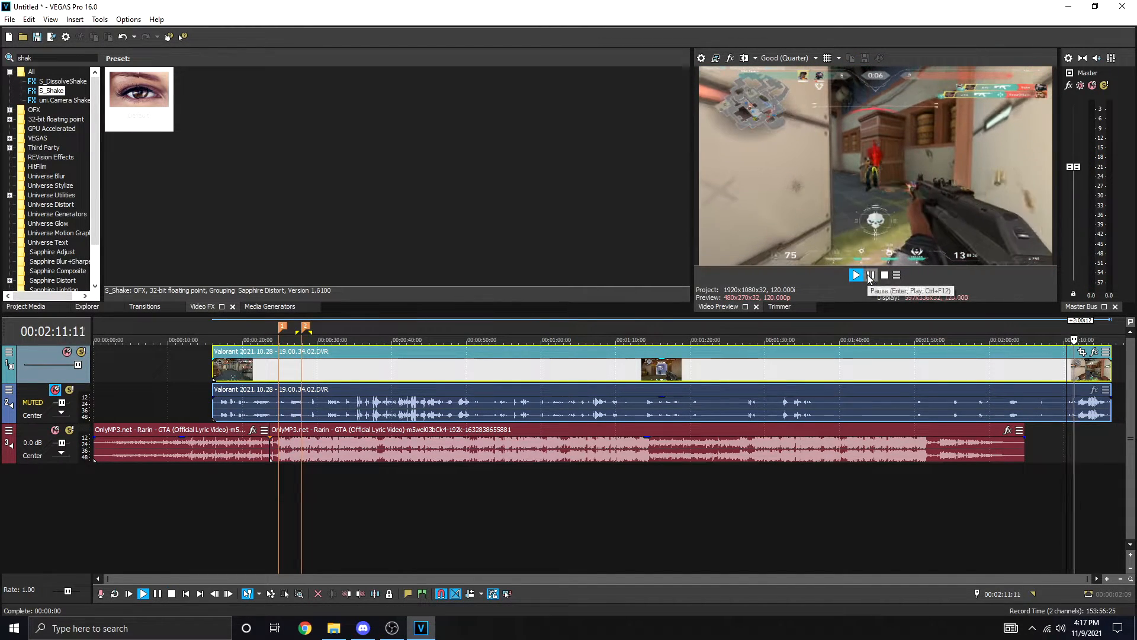
pyautogui.click(870, 274)
pyautogui.scroll(1, 1085, 390)
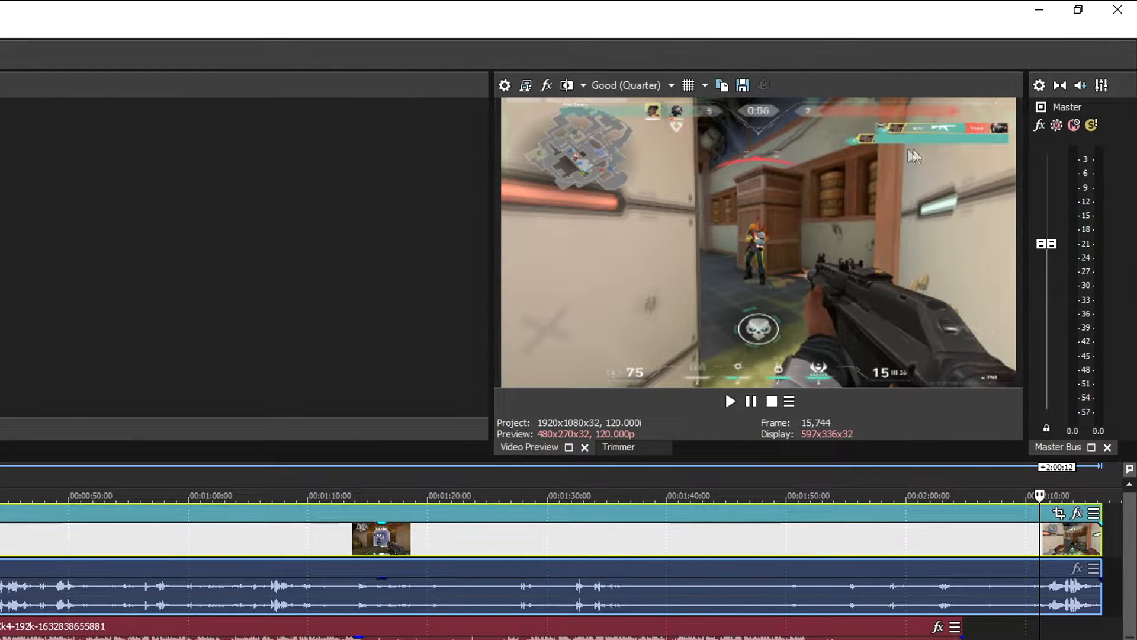
# Step: Split the Valorant clip at 2:11:06, delete the part before it, and move the remaining part to the first marker
pyautogui.click(986, 531)
pyautogui.rightClick(986, 530)
pyautogui.click(947, 450)
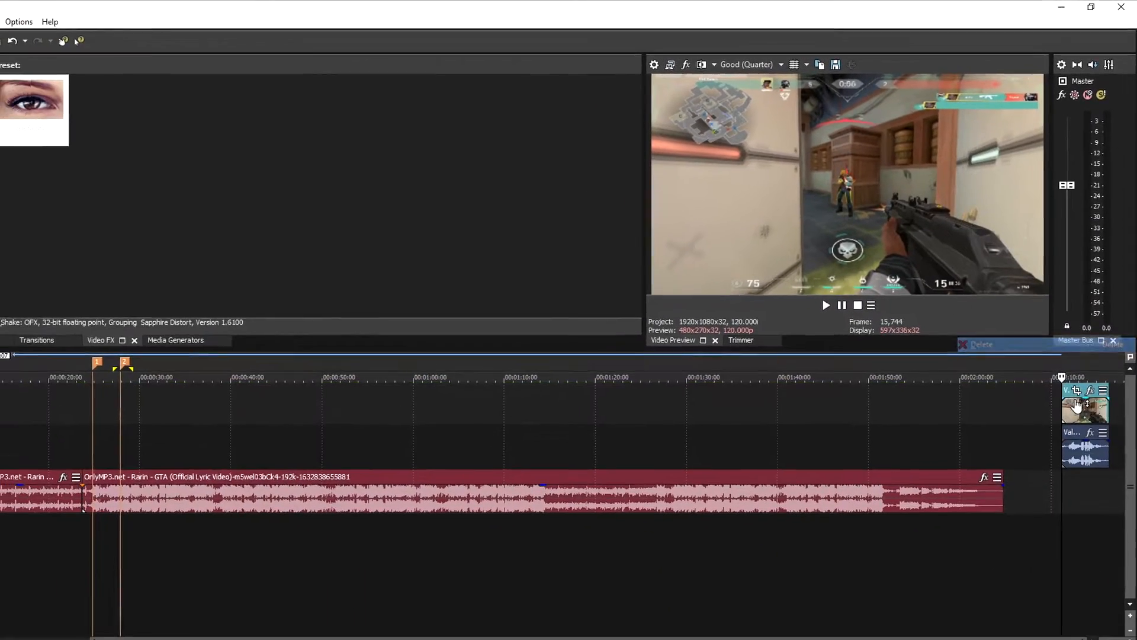
pyautogui.moveTo(1077, 406); pyautogui.dragTo(98, 426)
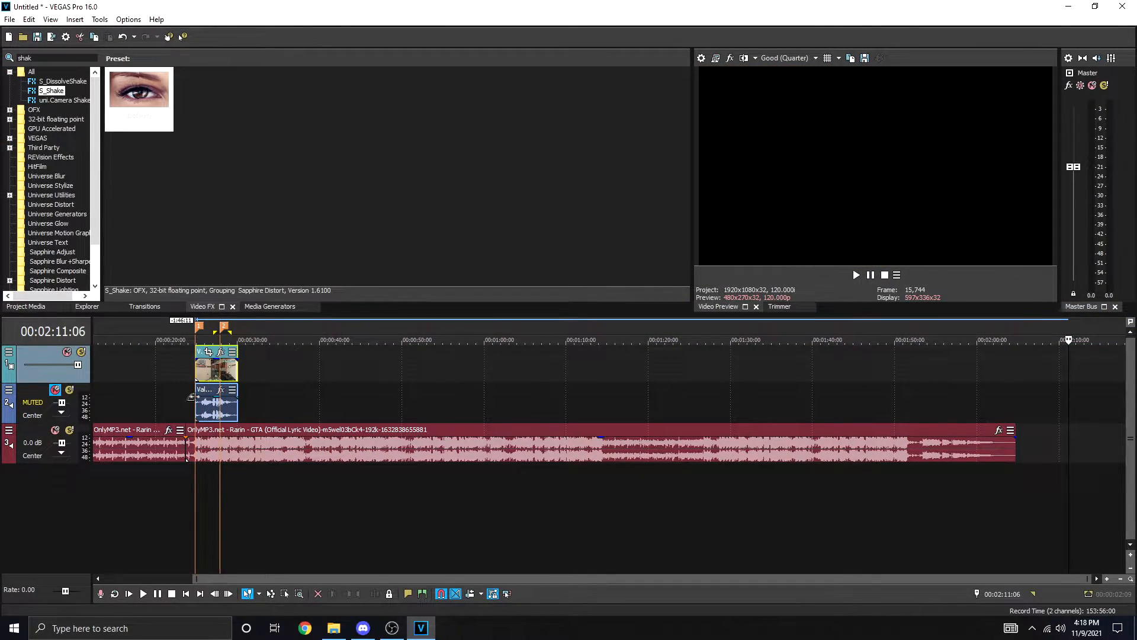
# Step: Extend the Valorant clip's start back by about 18 seconds, so its key shot stays on the drop at 24:25
pyautogui.click(195, 373)
pyautogui.scroll(6, 195, 373)
pyautogui.scroll(-1, 593, 397)
pyautogui.moveTo(602, 369); pyautogui.dragTo(308, 386)
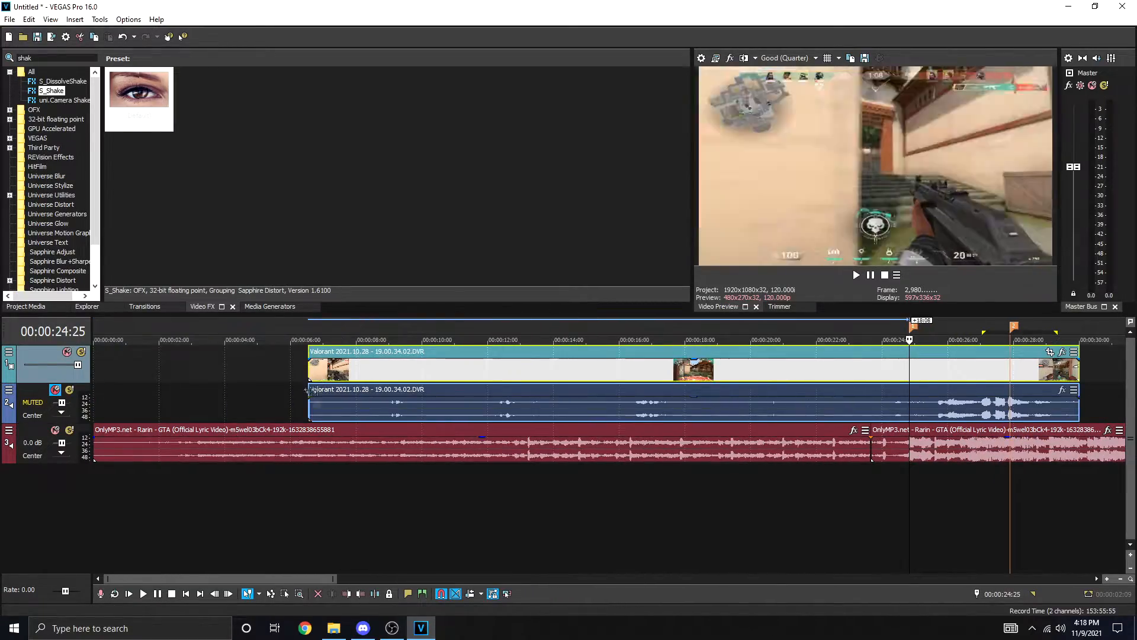
# Step: Play the Valorant clip through the drop and set the preview quality to Best (Full)
pyautogui.scroll(-4, 309, 387)
pyautogui.press('space')
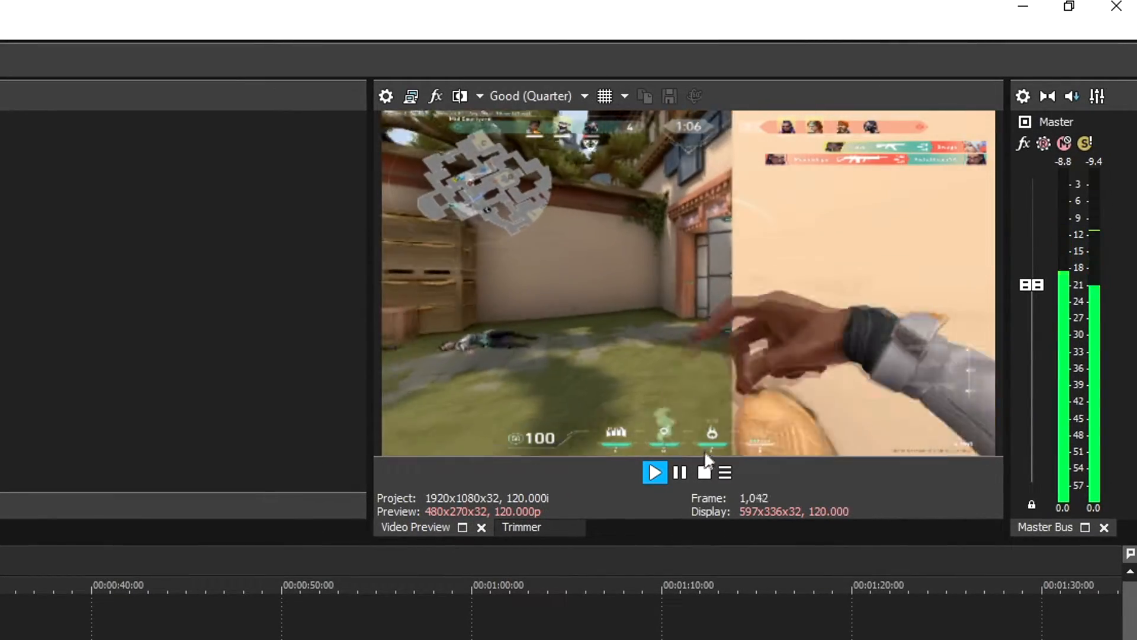
pyautogui.click(535, 98)
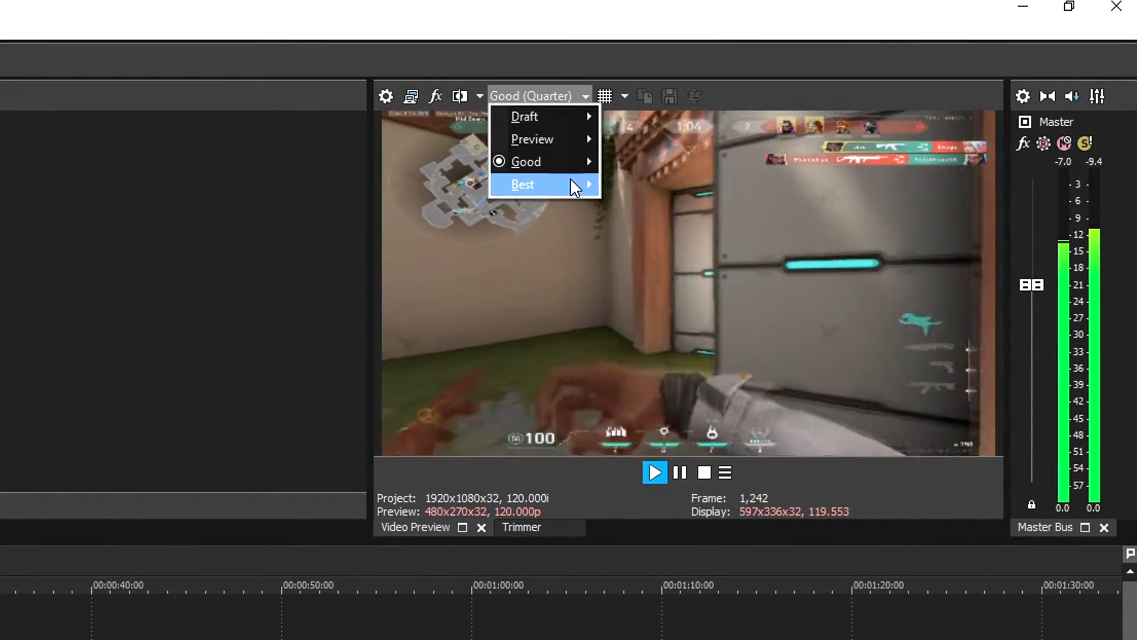
pyautogui.moveTo(571, 180)
pyautogui.click(655, 209)
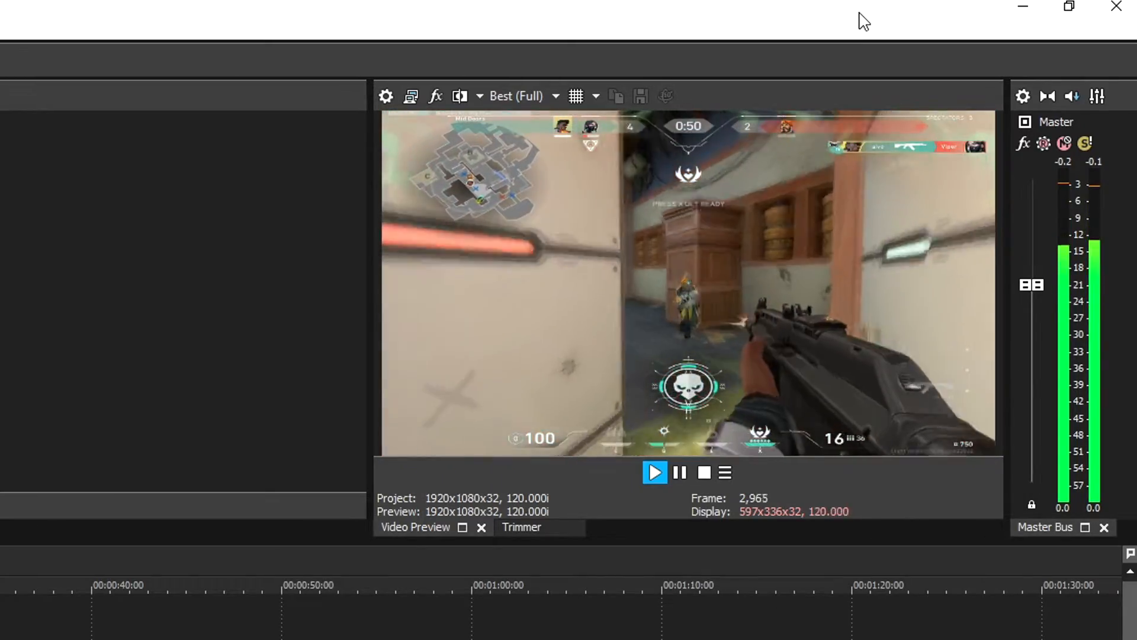
pyautogui.press('space')
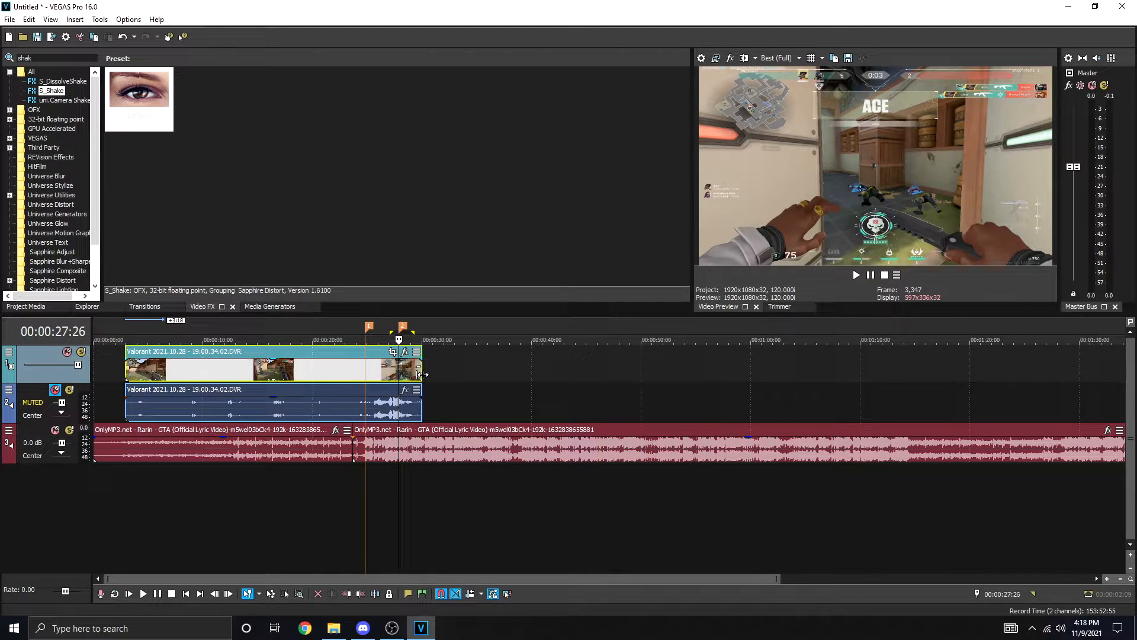
# Step: Trim the Valorant clip's end to the second marker at 27:26 and play it from the drop at 24:25
pyautogui.moveTo(407, 374); pyautogui.dragTo(399, 374)
pyautogui.click(366, 475)
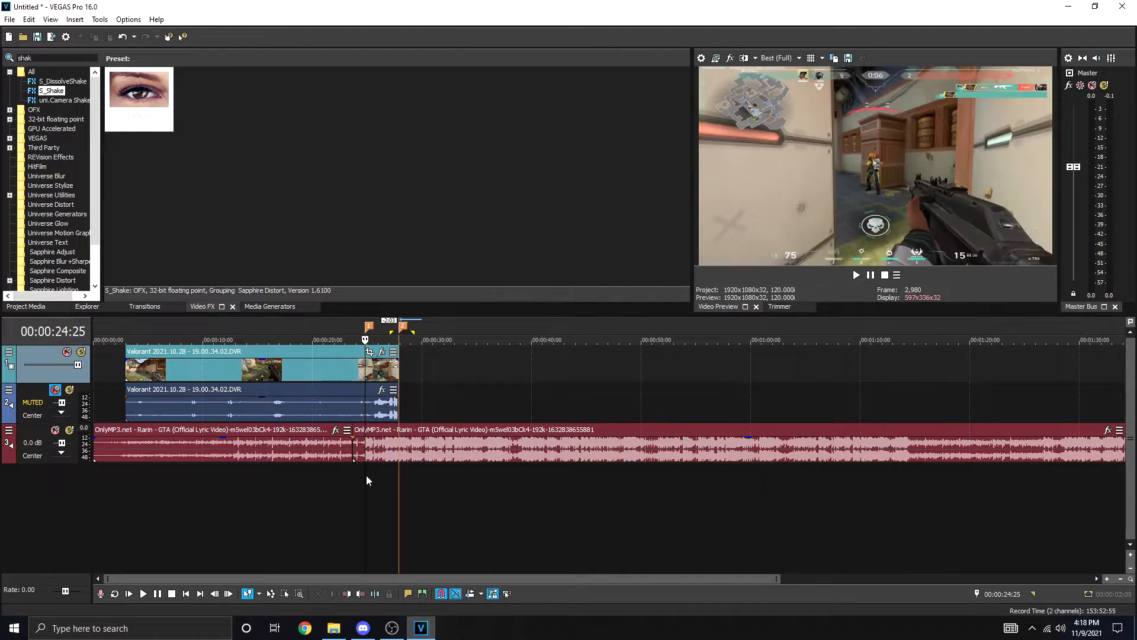
pyautogui.press('space')
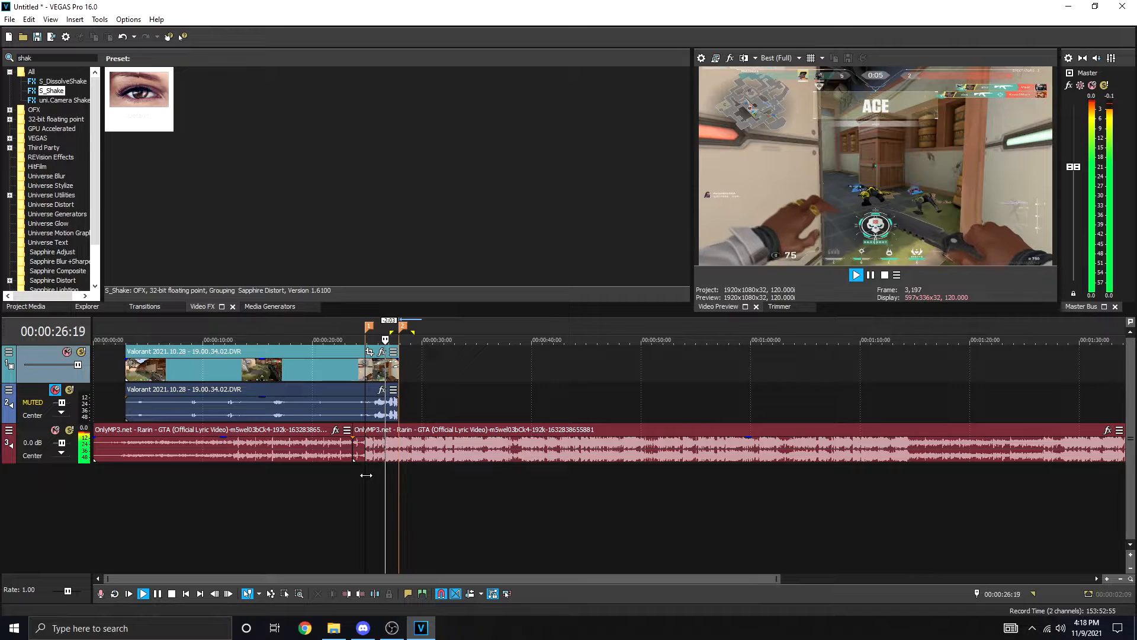
pyautogui.press('space')
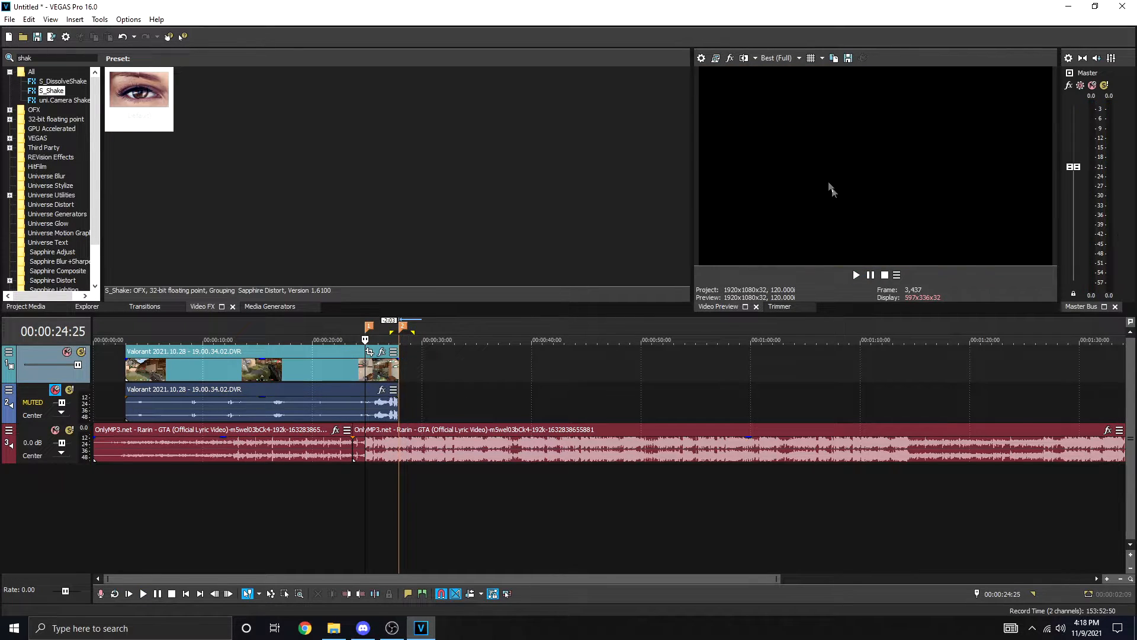
# Step: Add the Valorant 2021.10.28 - 20.01.07.03.DVR clip at the second marker at 27:26 and play across the cut from 27:08
pyautogui.click(397, 492)
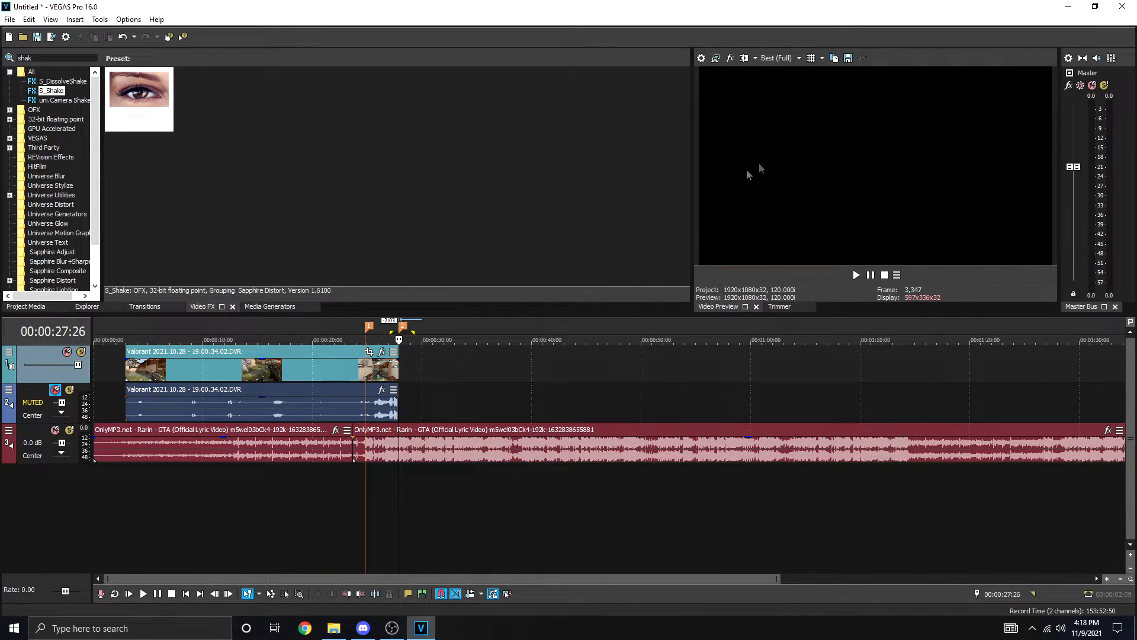
pyautogui.click(333, 628)
pyautogui.moveTo(939, 464); pyautogui.dragTo(481, 369)
pyautogui.press('space')
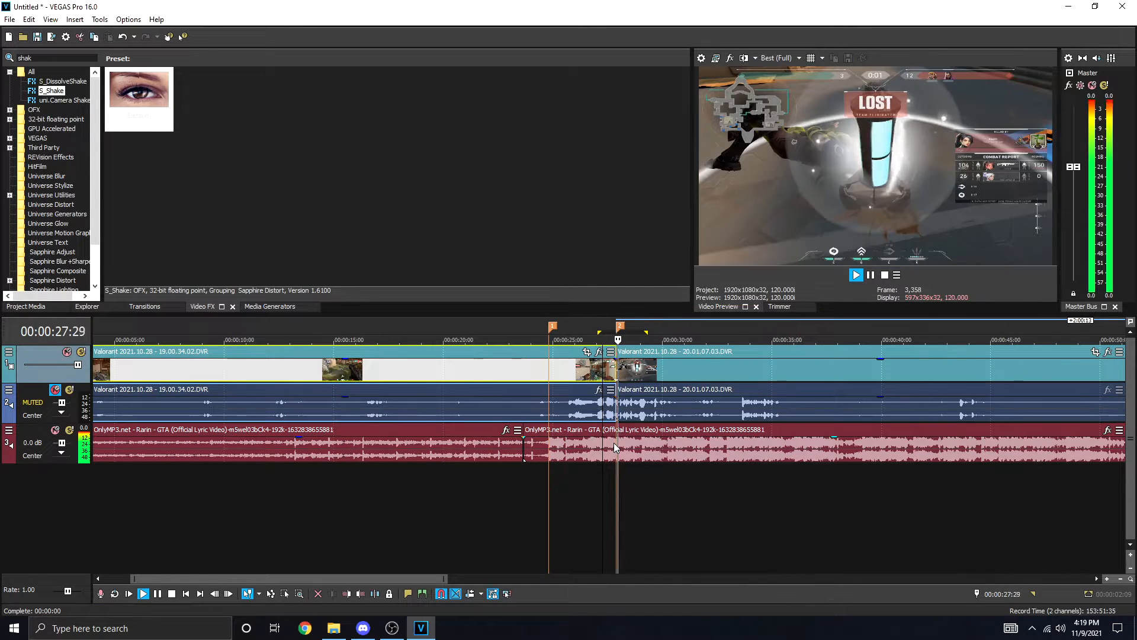
pyautogui.press('space')
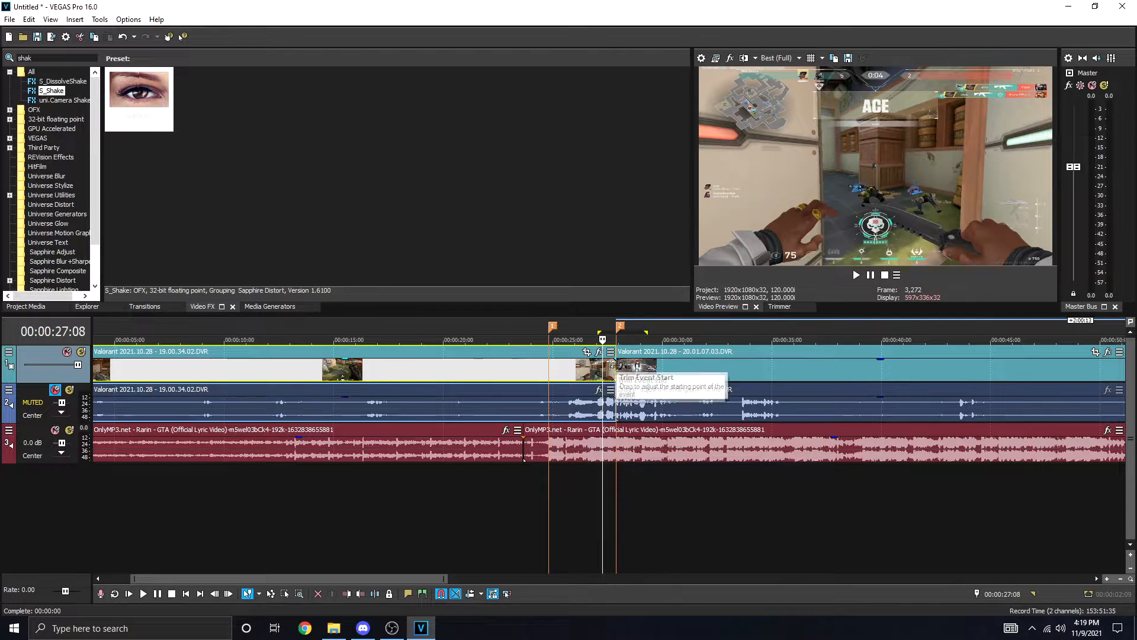
# Step: Remove the Valorant 2021.10.28 - 20.01.07.03.DVR clip and play the remaining clip past the second marker at 27:26
pyautogui.scroll(-2, 620, 371)
pyautogui.scroll(-2, 619, 371)
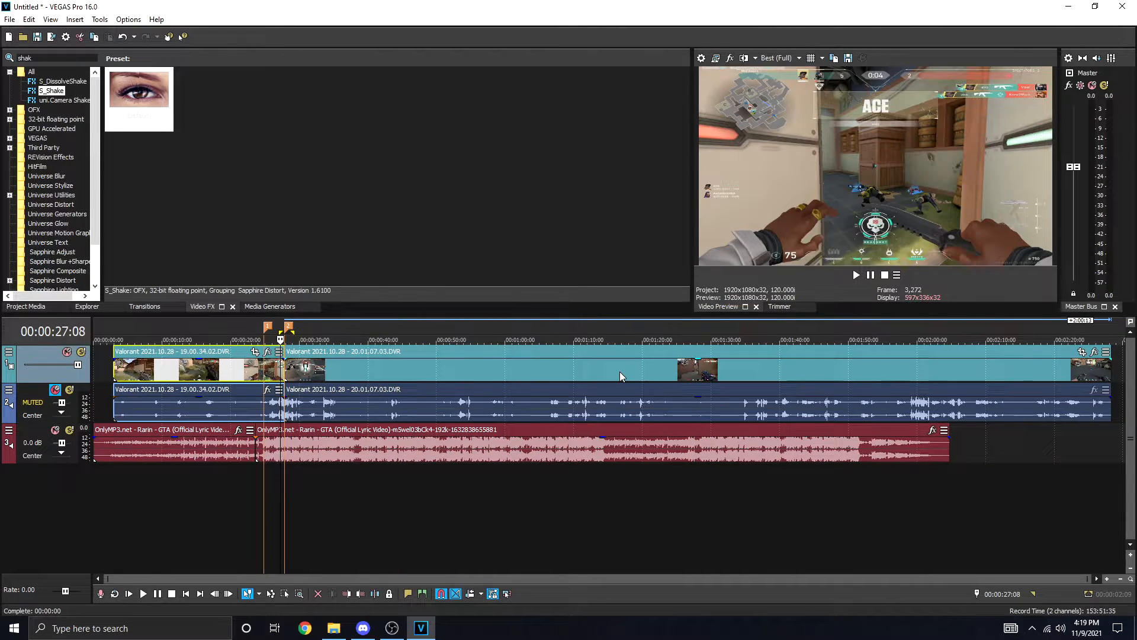
pyautogui.press('space')
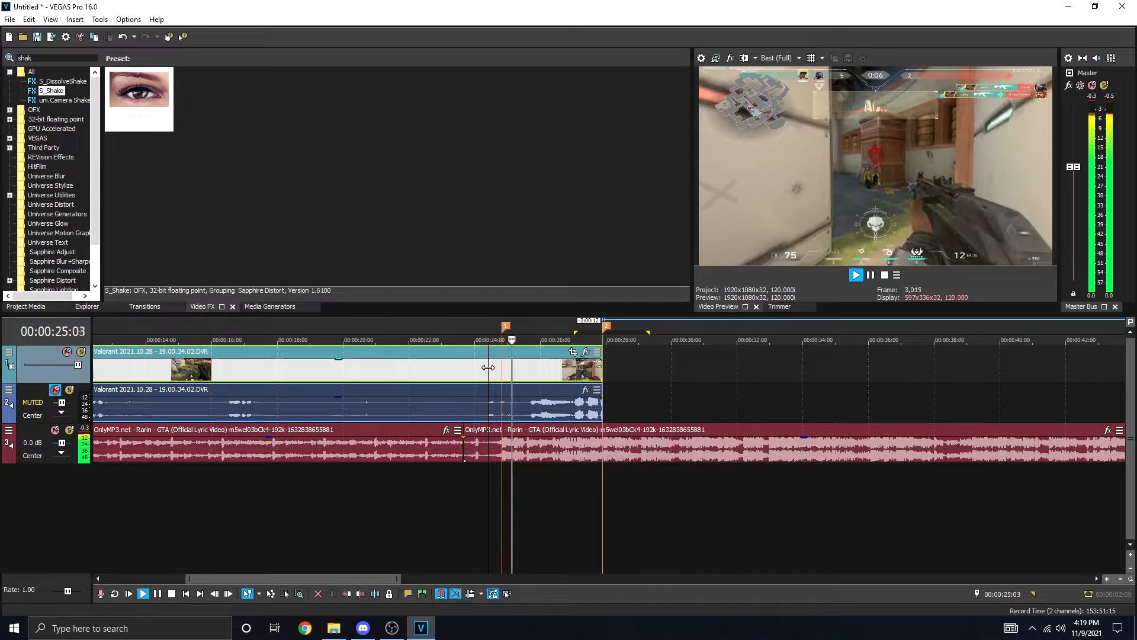
pyautogui.press('space')
pyautogui.click(596, 371)
pyautogui.press('space')
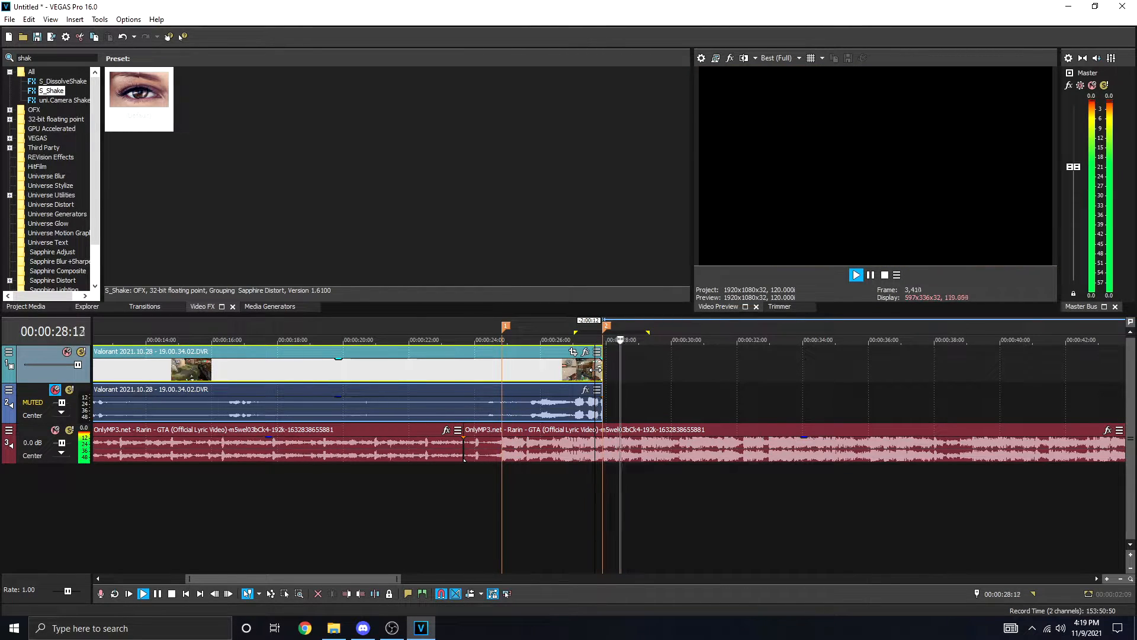
pyautogui.press('space')
pyautogui.click(661, 378)
pyautogui.scroll(-3, 532, 458)
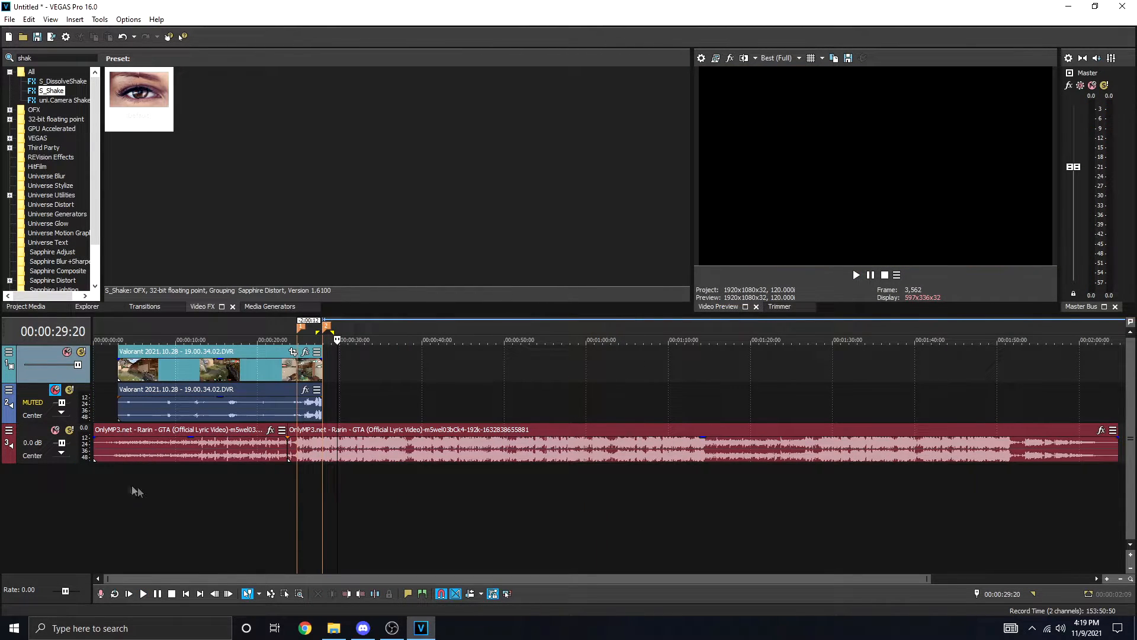
# Step: Play the opening of the Valorant clip from about 05:00 to locate its first kills
pyautogui.click(116, 474)
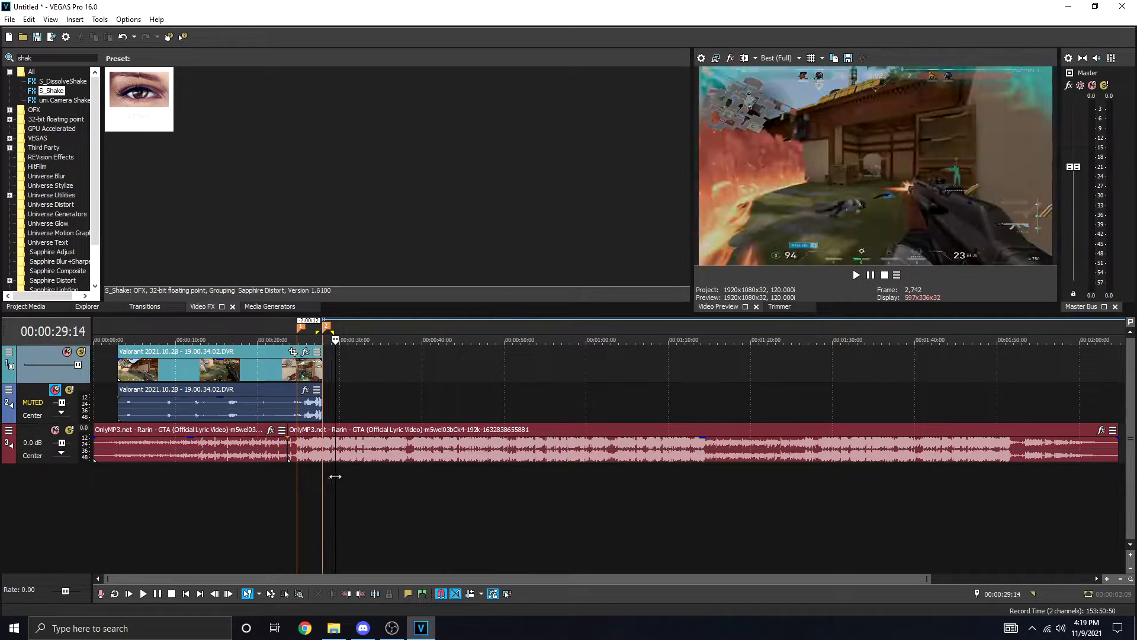
pyautogui.press('space')
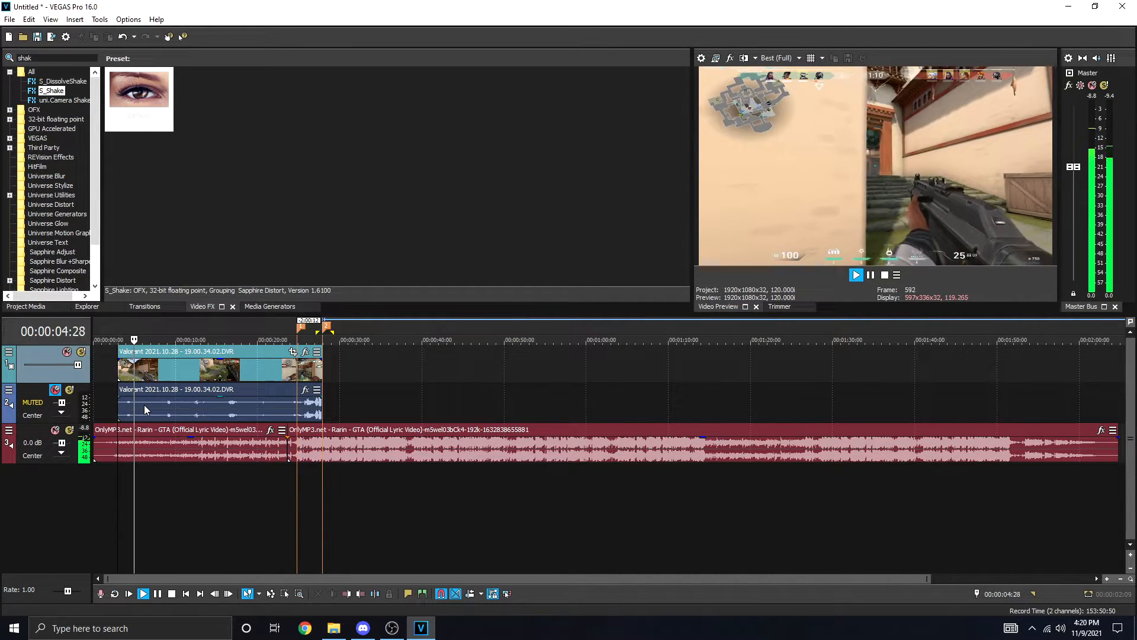
pyautogui.press('space')
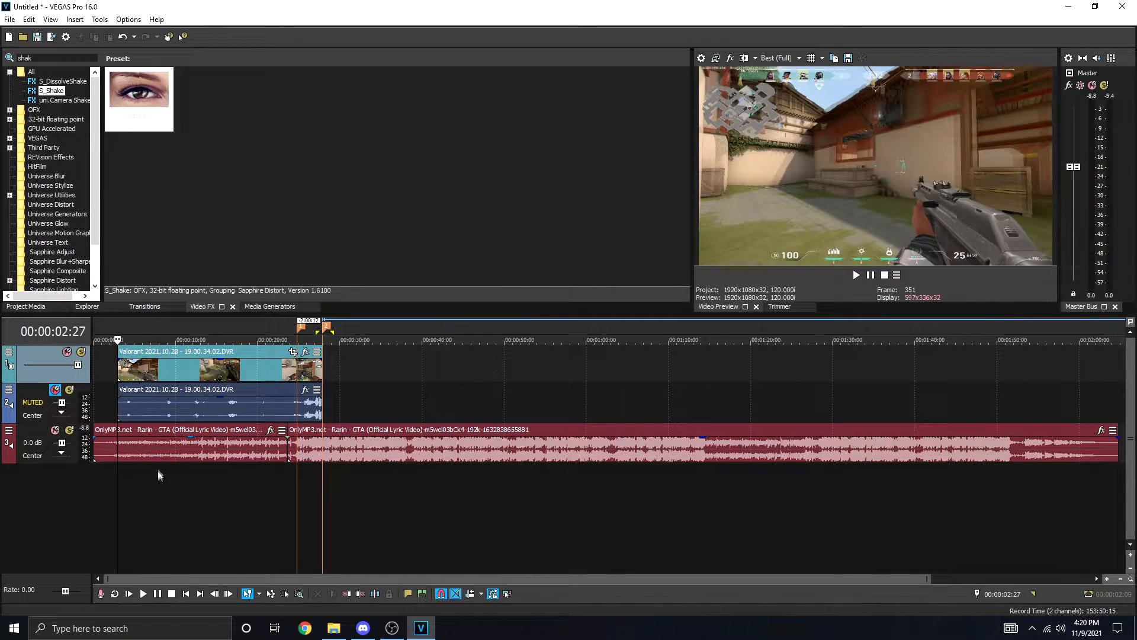
pyautogui.click(152, 485)
pyautogui.click(142, 485)
pyautogui.click(132, 483)
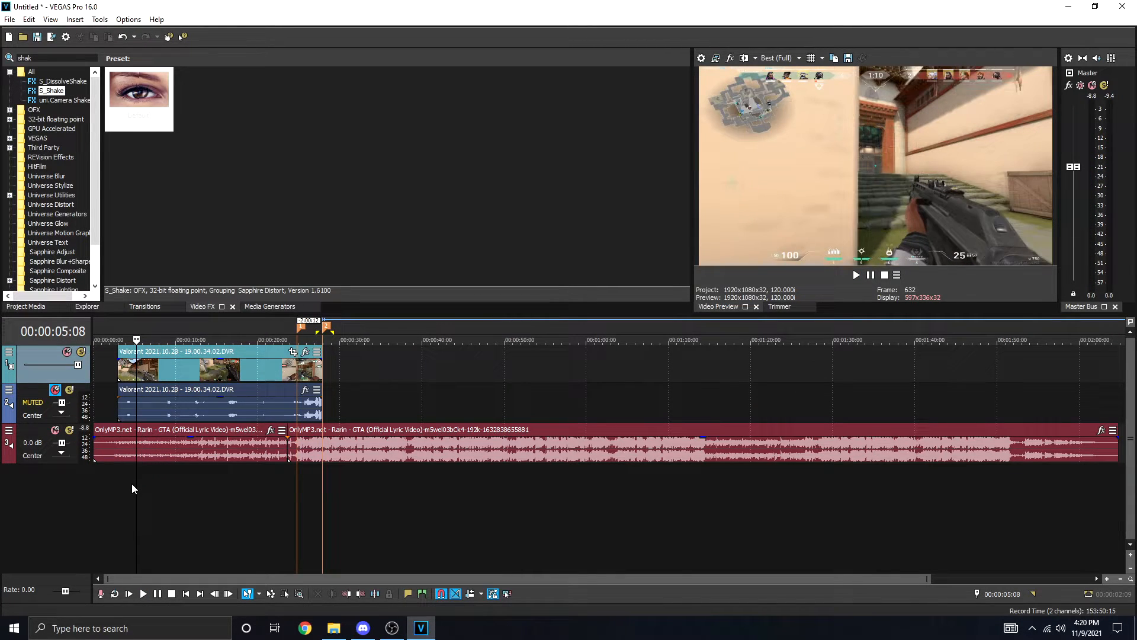
pyautogui.press('space')
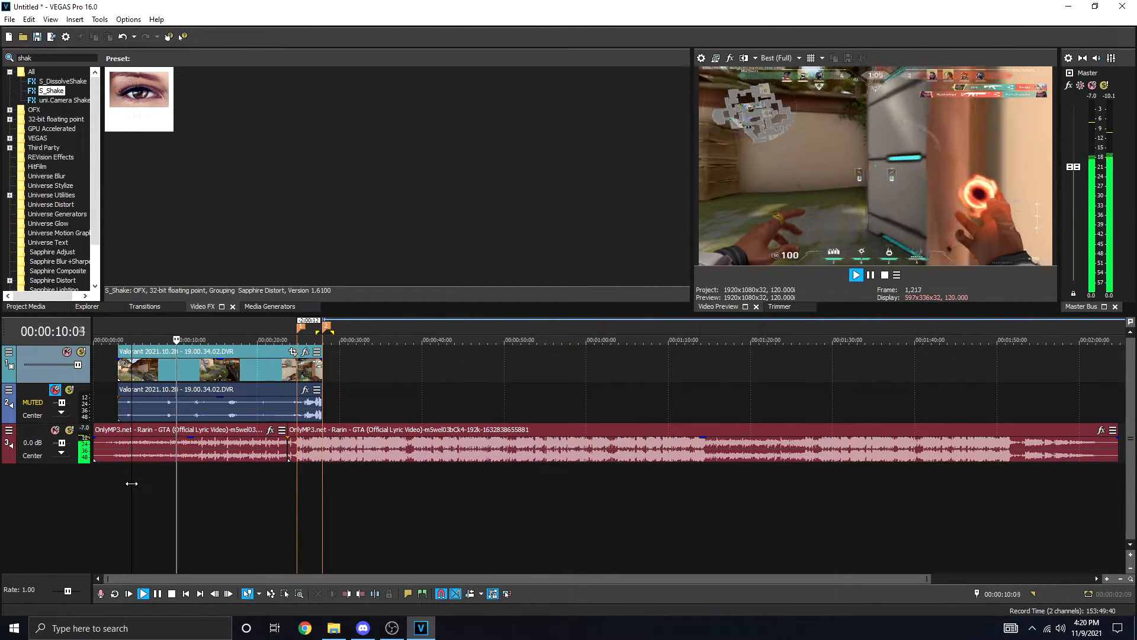
pyautogui.press('space')
# Step: Split all tracks at the first kill at 06:15 and cut off the part of the clip before 04:05
pyautogui.click(139, 486)
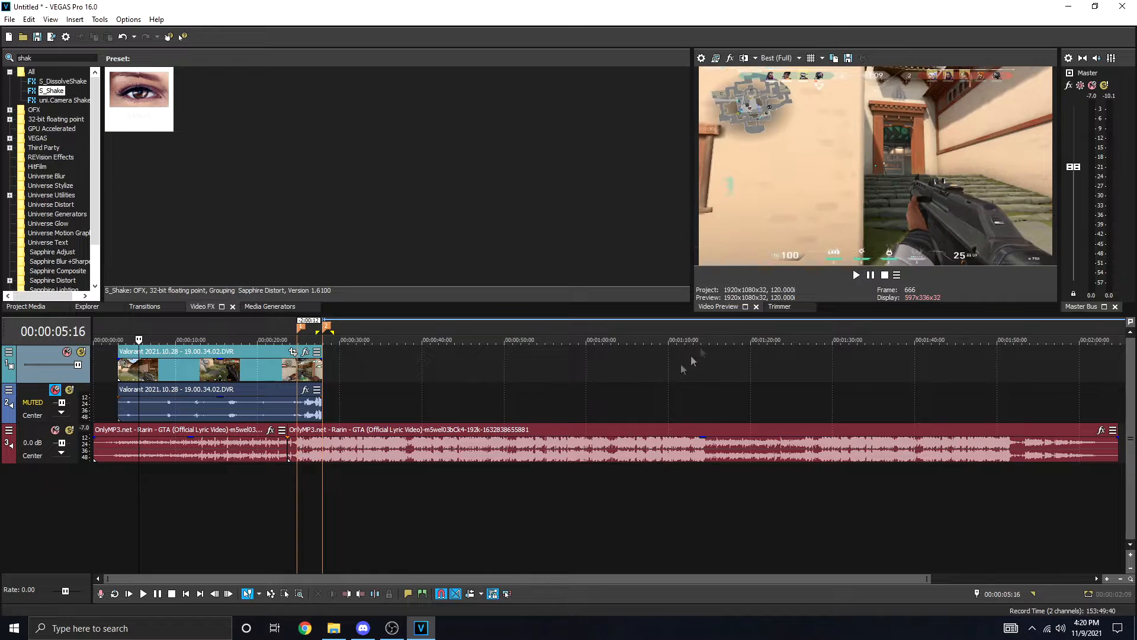
pyautogui.press('space')
pyautogui.click(870, 275)
pyautogui.scroll(4, 169, 485)
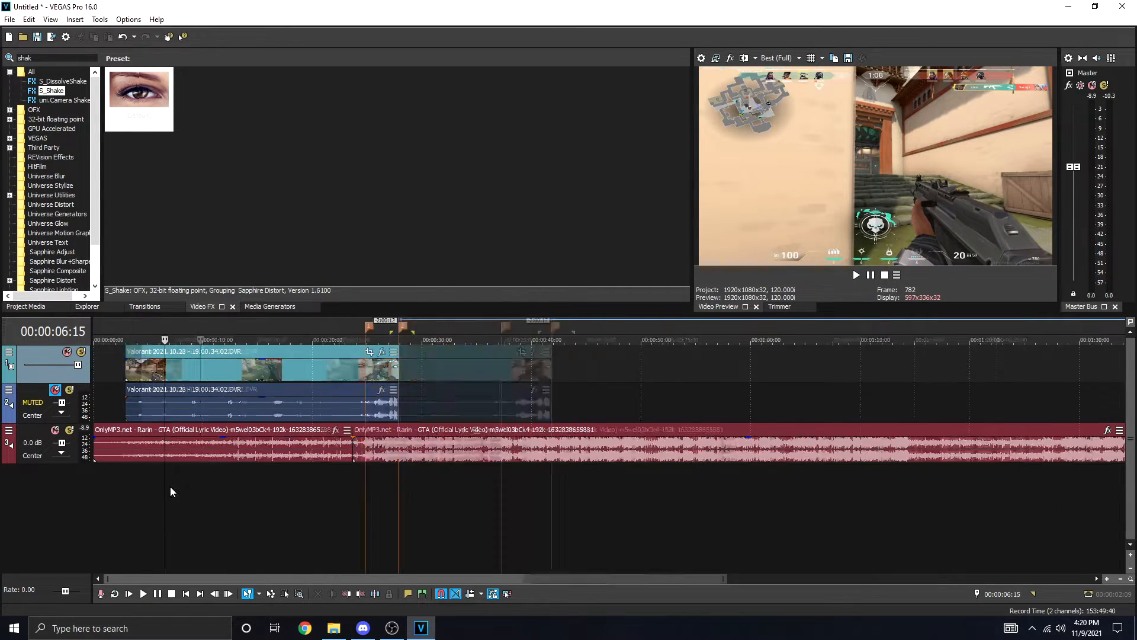
pyautogui.press('s')
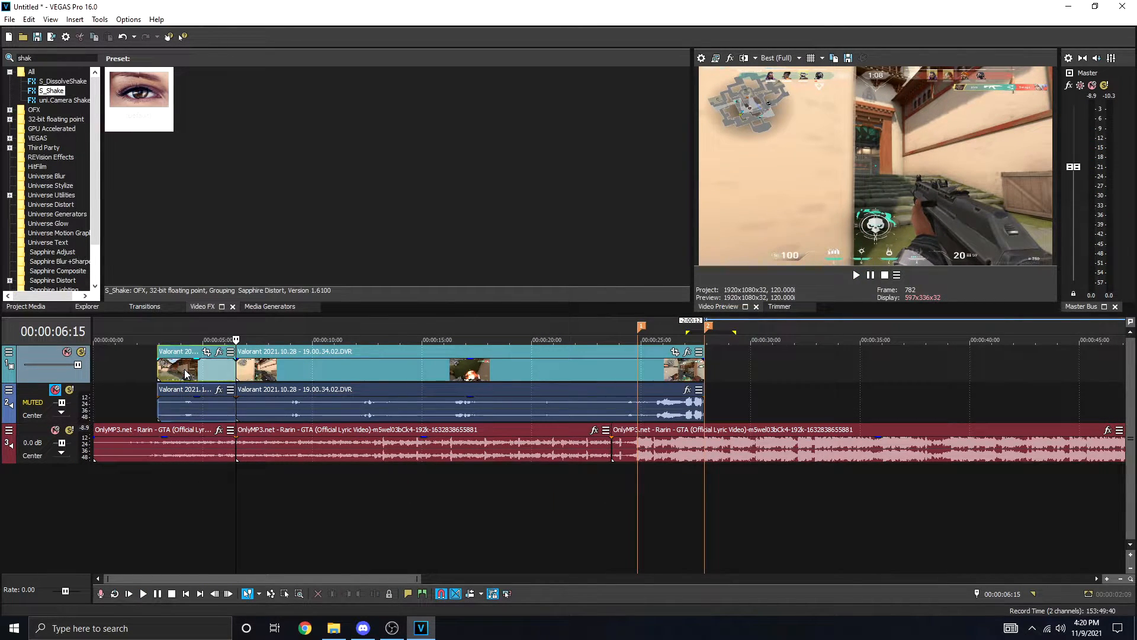
pyautogui.click(184, 372)
pyautogui.press('s')
pyautogui.rightClick(178, 371)
pyautogui.click(227, 311)
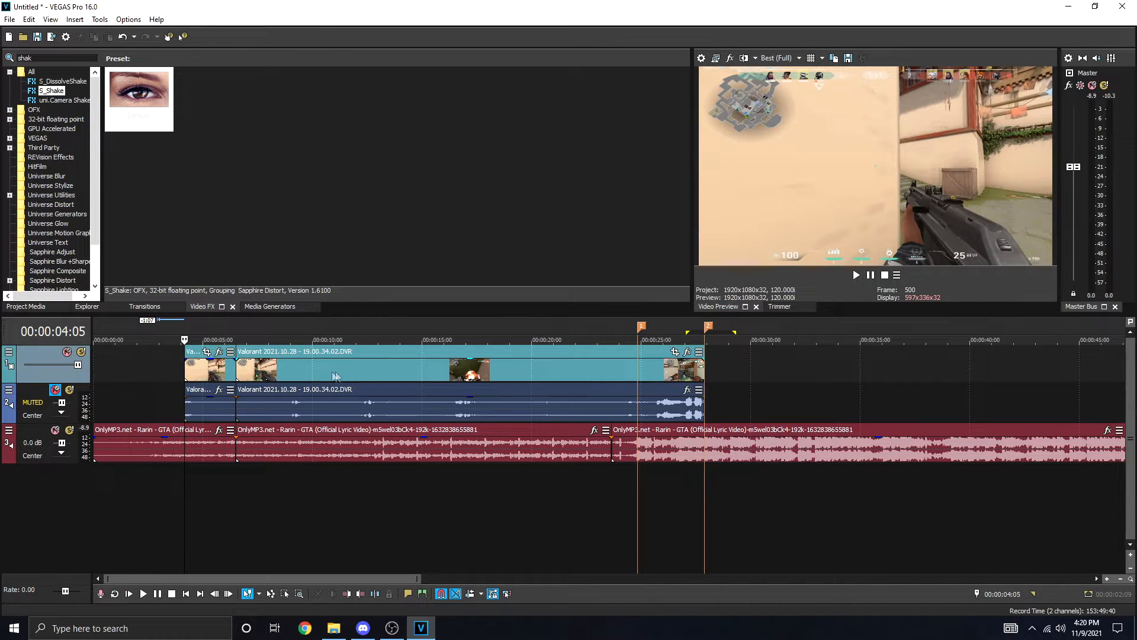
# Step: Trim the second piece's start to about 10:05, move the short first piece against it and play the cut
pyautogui.click(276, 370)
pyautogui.press('space')
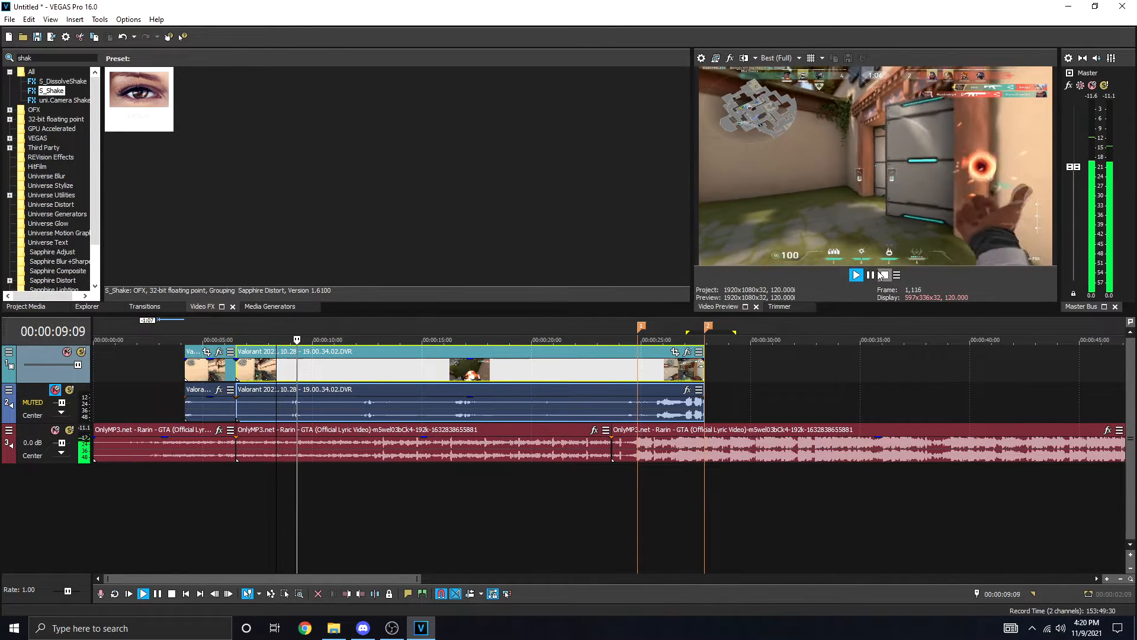
pyautogui.press('space')
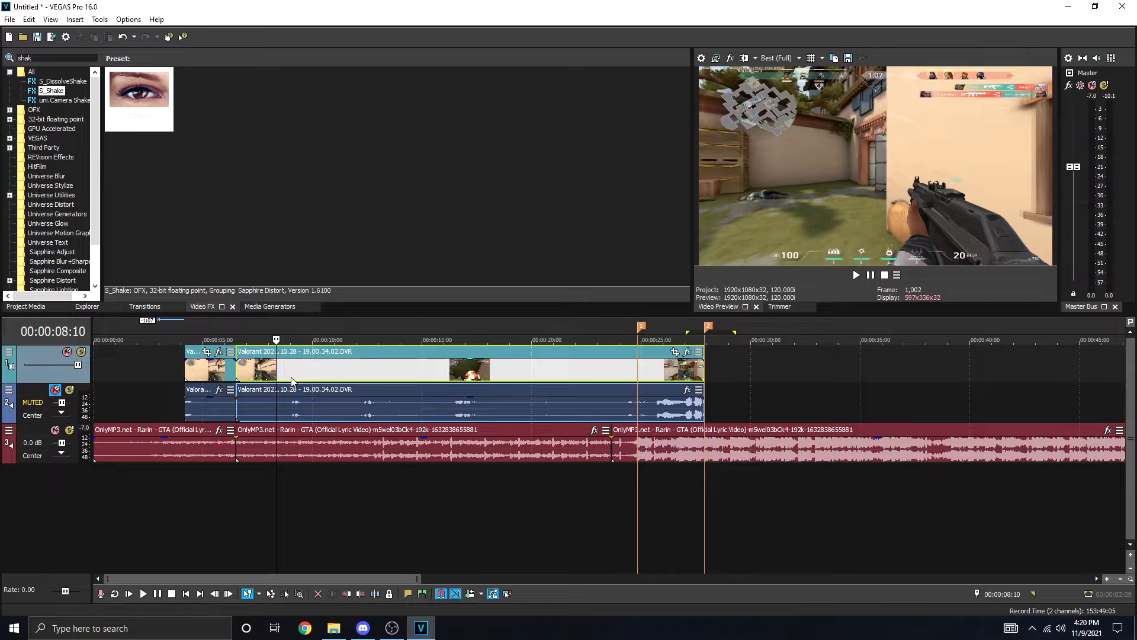
pyautogui.press('space')
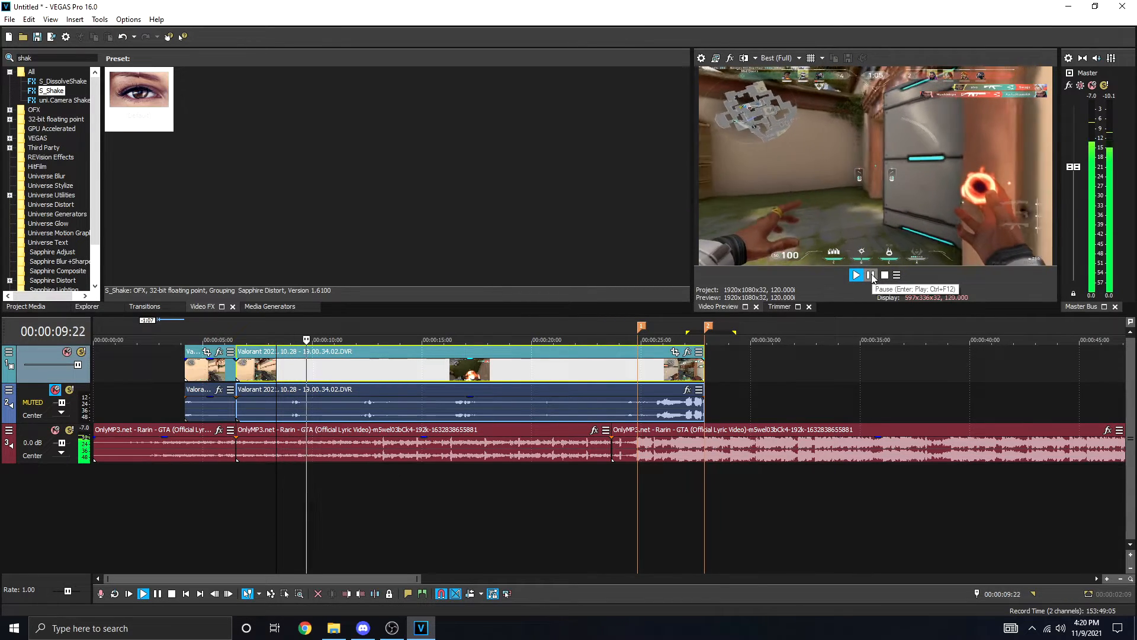
pyautogui.click(871, 275)
pyautogui.moveTo(239, 370); pyautogui.dragTo(288, 380)
pyautogui.click(309, 503)
pyautogui.press('space')
pyautogui.press('space')
pyautogui.press('space')
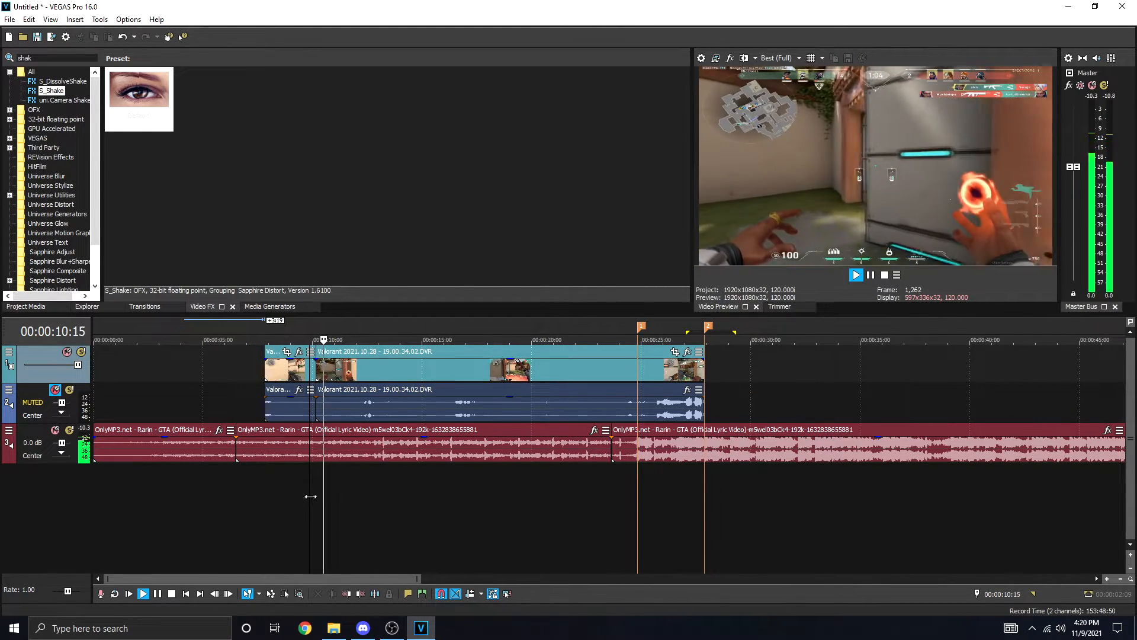
pyautogui.press('space')
# Step: Extend the second piece's start back to 09:28 and move the first piece so that it ends exactly there
pyautogui.scroll(6, 325, 494)
pyautogui.moveTo(563, 372); pyautogui.dragTo(466, 375)
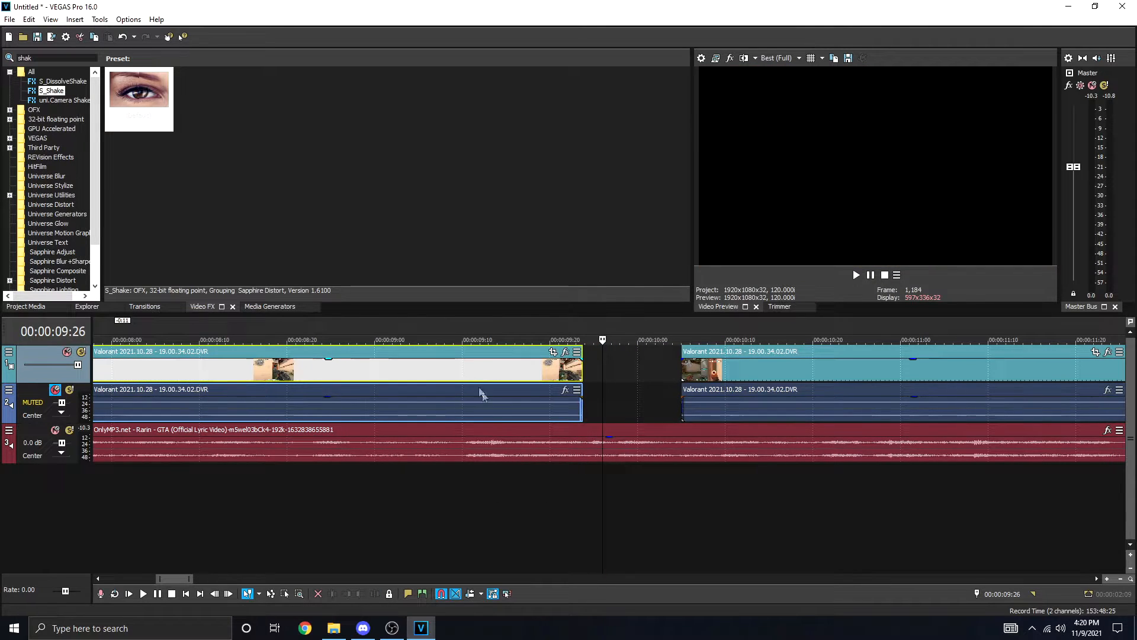
pyautogui.press('space')
pyautogui.press('space')
pyautogui.click(620, 475)
pyautogui.moveTo(683, 375); pyautogui.dragTo(620, 375)
pyautogui.moveTo(551, 373); pyautogui.dragTo(582, 375)
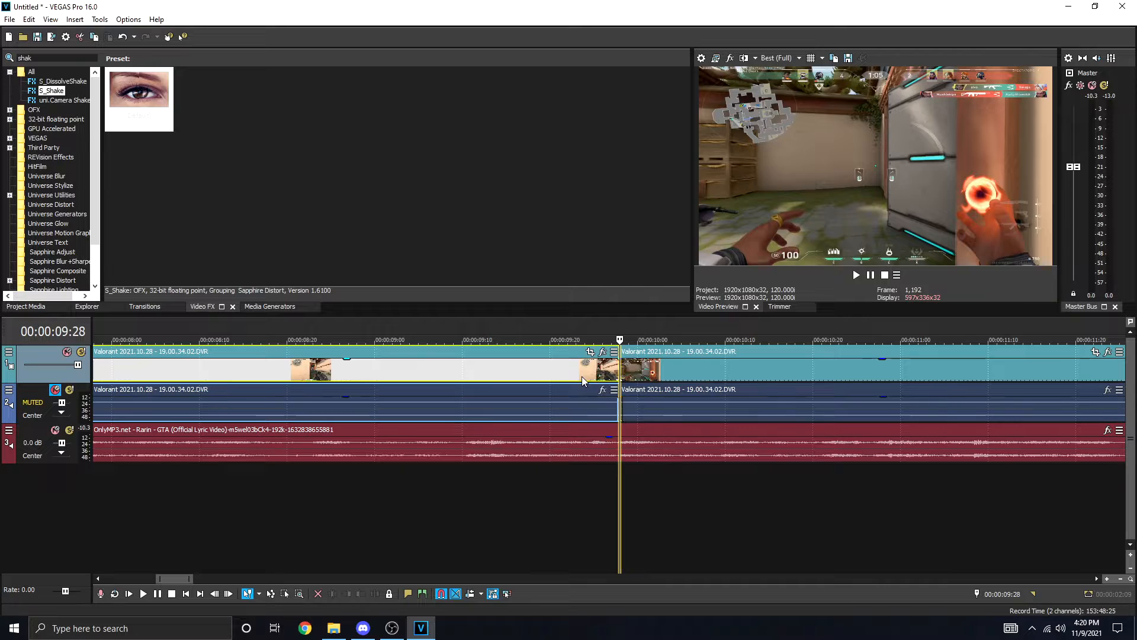
# Step: Play repeatedly across the cut at 09:28, starting from about 09:05, to check how smooth it looks
pyautogui.click(577, 487)
pyautogui.scroll(-6, 577, 487)
pyautogui.click(495, 494)
pyautogui.press('space')
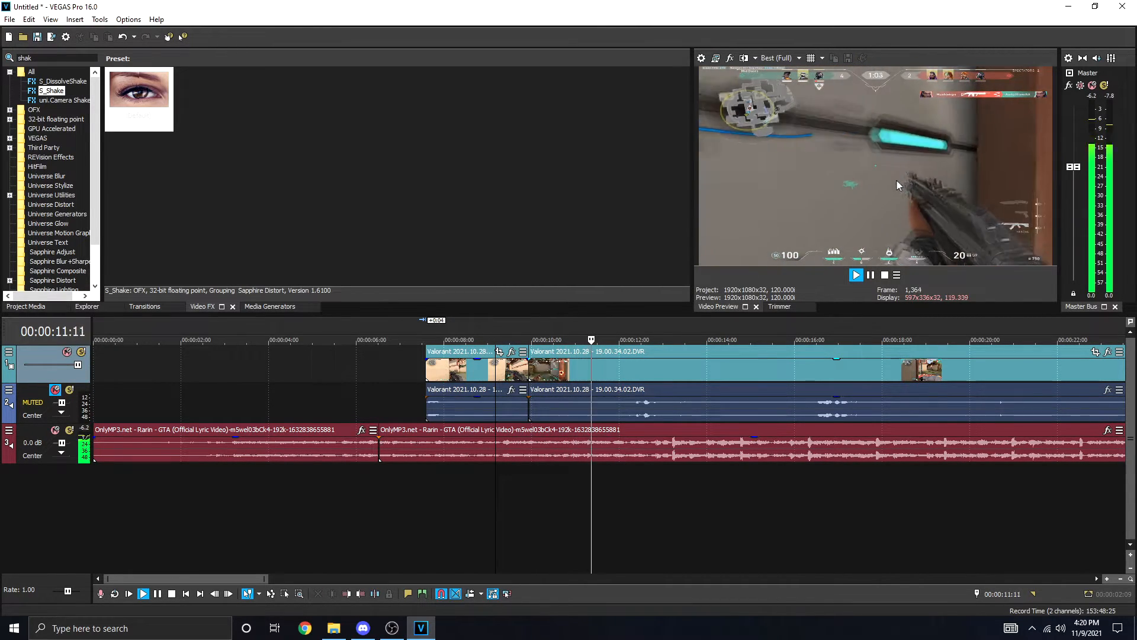
pyautogui.press('space')
pyautogui.scroll(-8, 577, 495)
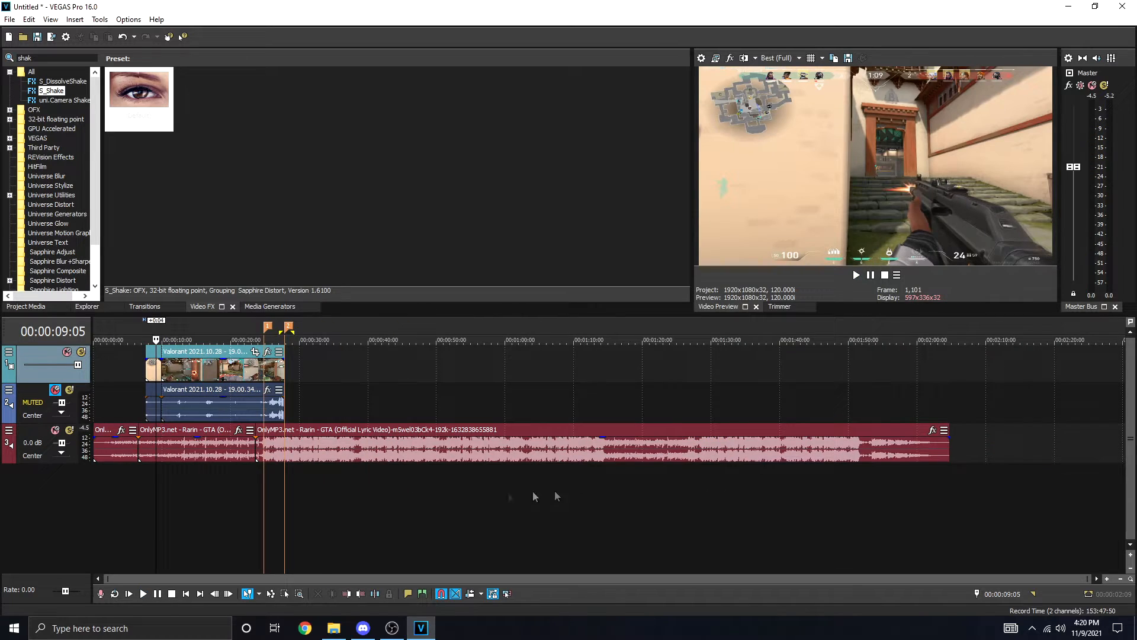
pyautogui.click(160, 481)
pyautogui.click(156, 479)
pyautogui.scroll(9, 320, 514)
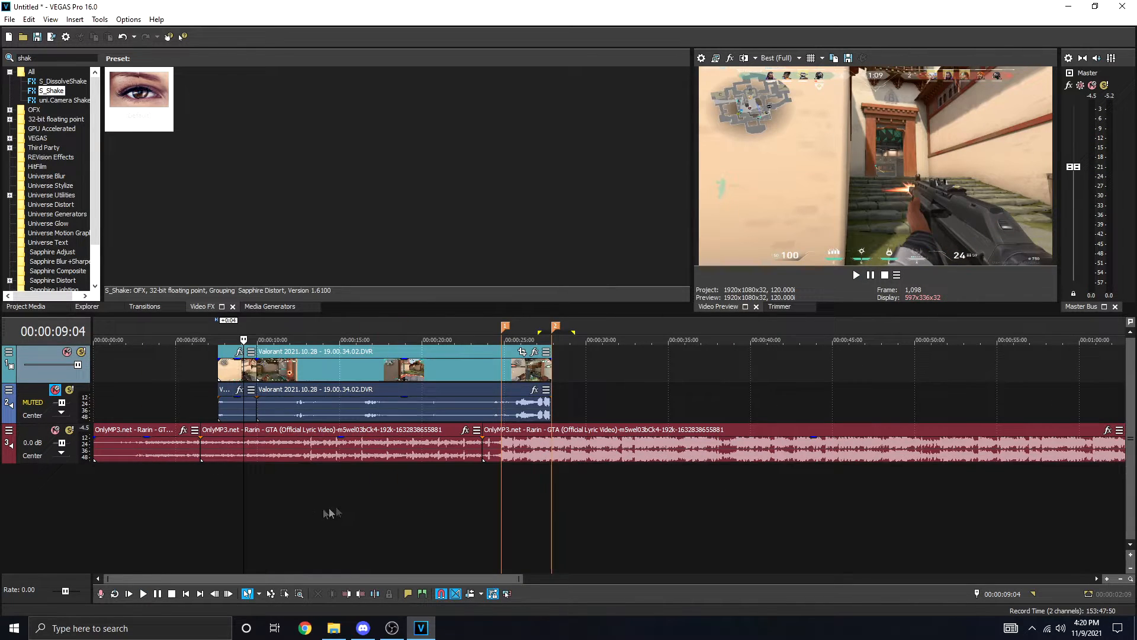
pyautogui.press('space')
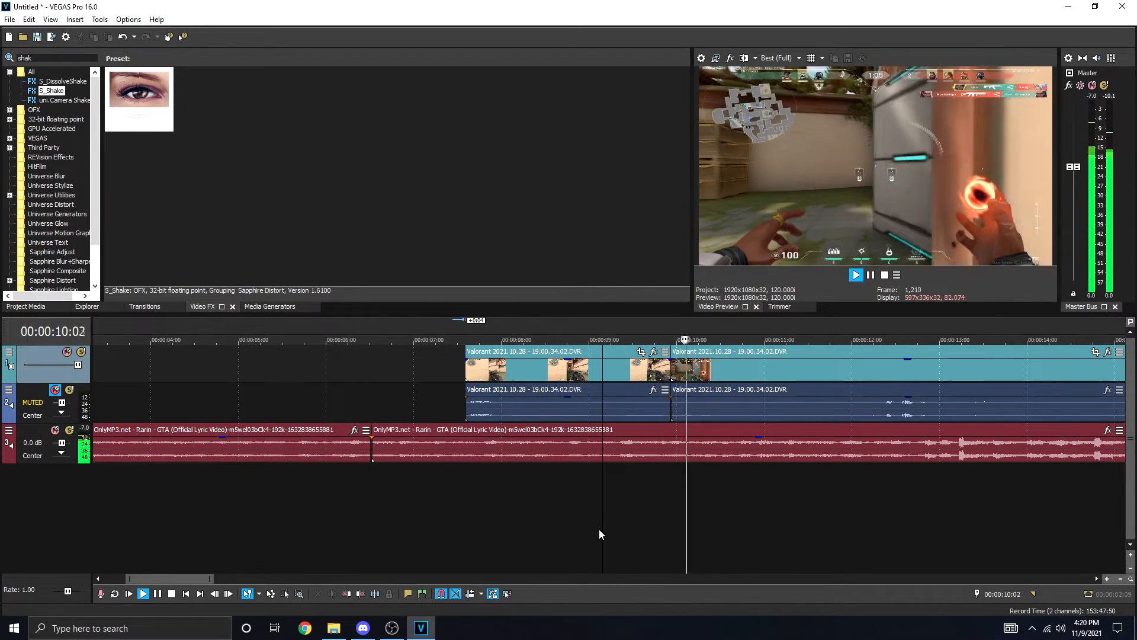
pyautogui.press('space')
pyautogui.press('space')
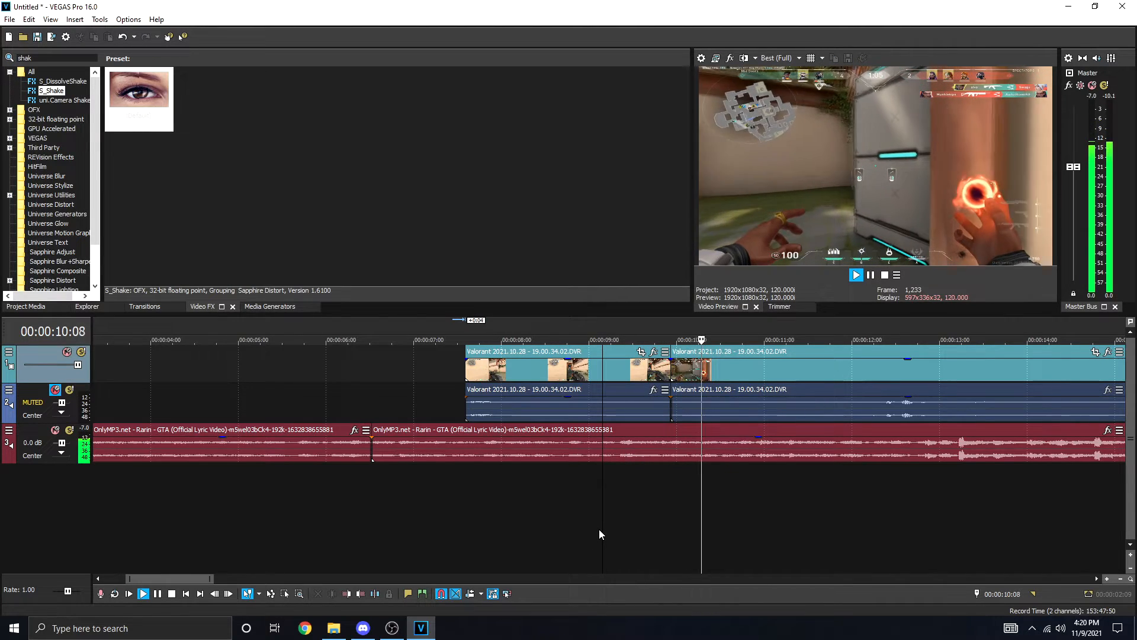
pyautogui.press('space')
pyautogui.scroll(-5, 599, 533)
pyautogui.press('space')
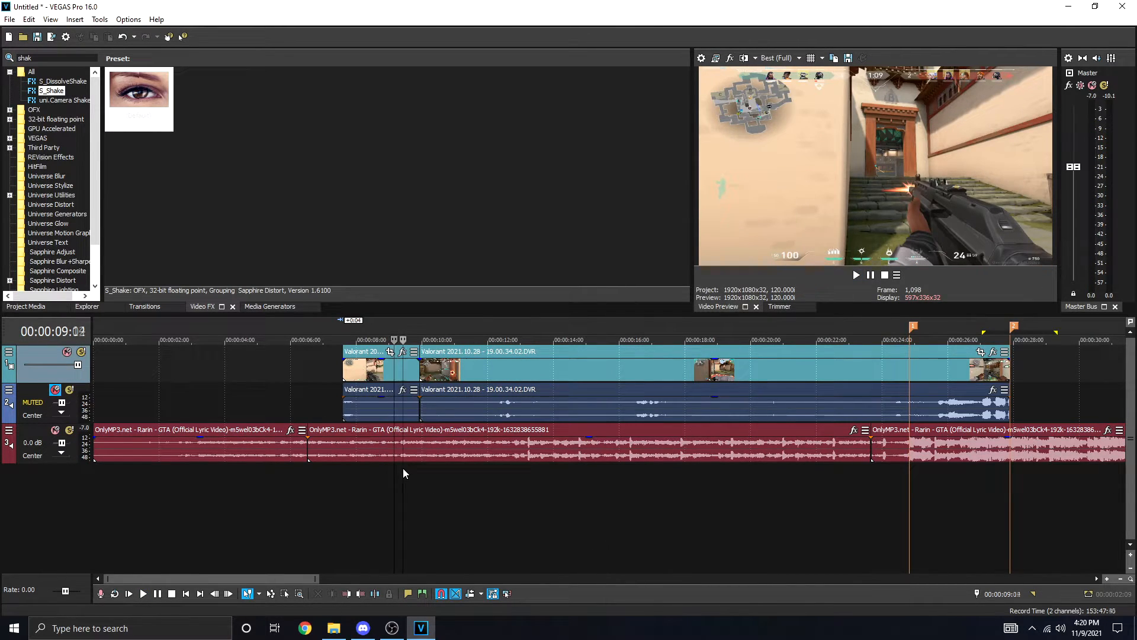
pyautogui.scroll(-3, 268, 513)
# Step: Time-stretch the second piece's start back about two frames to overlap the first piece, and play across the overlap
pyautogui.scroll(8, 634, 468)
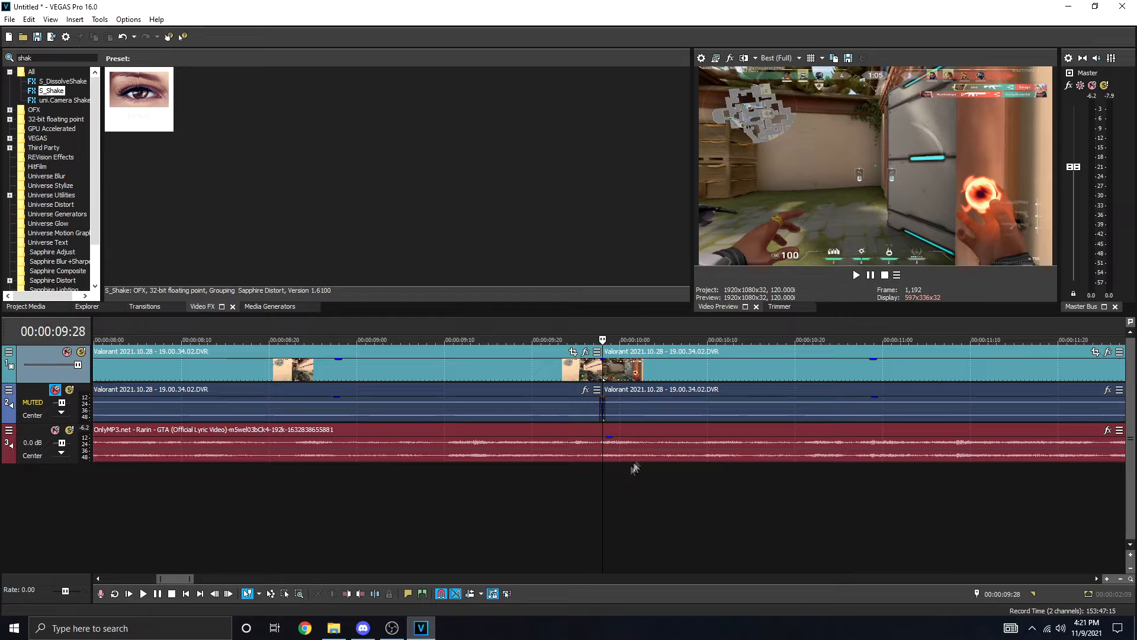
pyautogui.press('space')
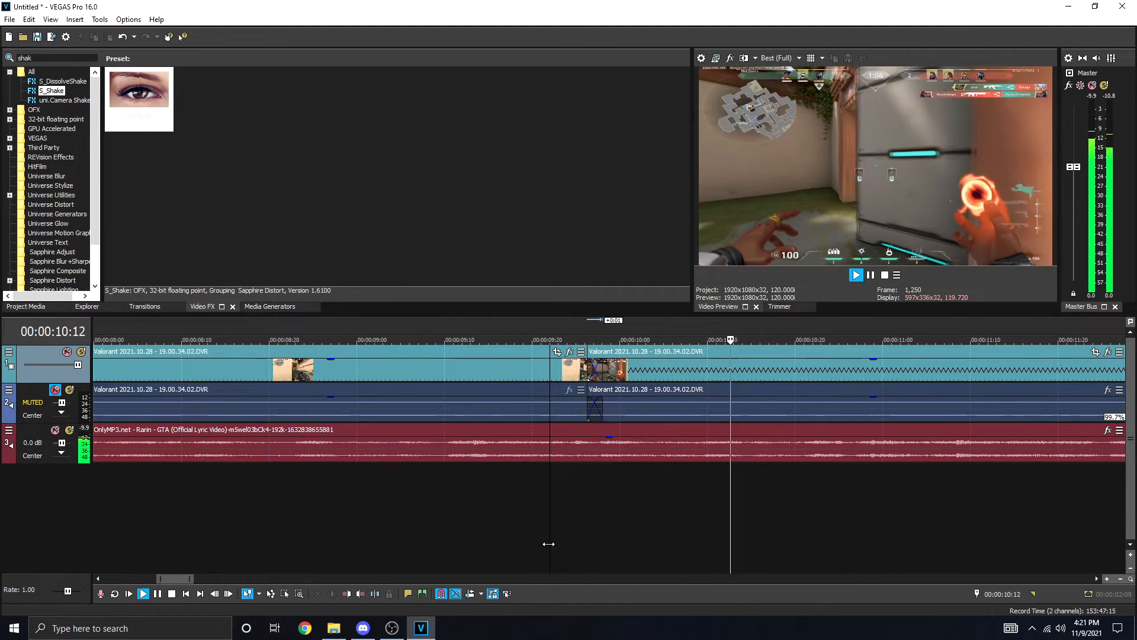
pyautogui.scroll(-5, 548, 543)
pyautogui.scroll(-1, 549, 544)
pyautogui.press('space')
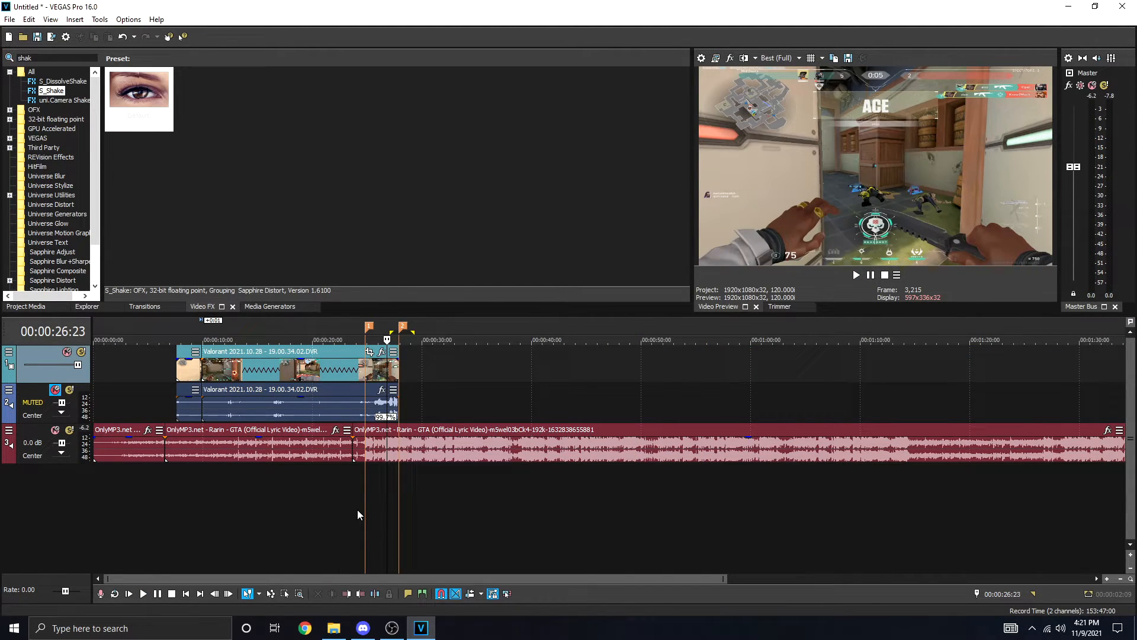
# Step: Try time-stretching the first piece's start back to about 04:00, play the slowed section and undo the stretch
pyautogui.click(201, 372)
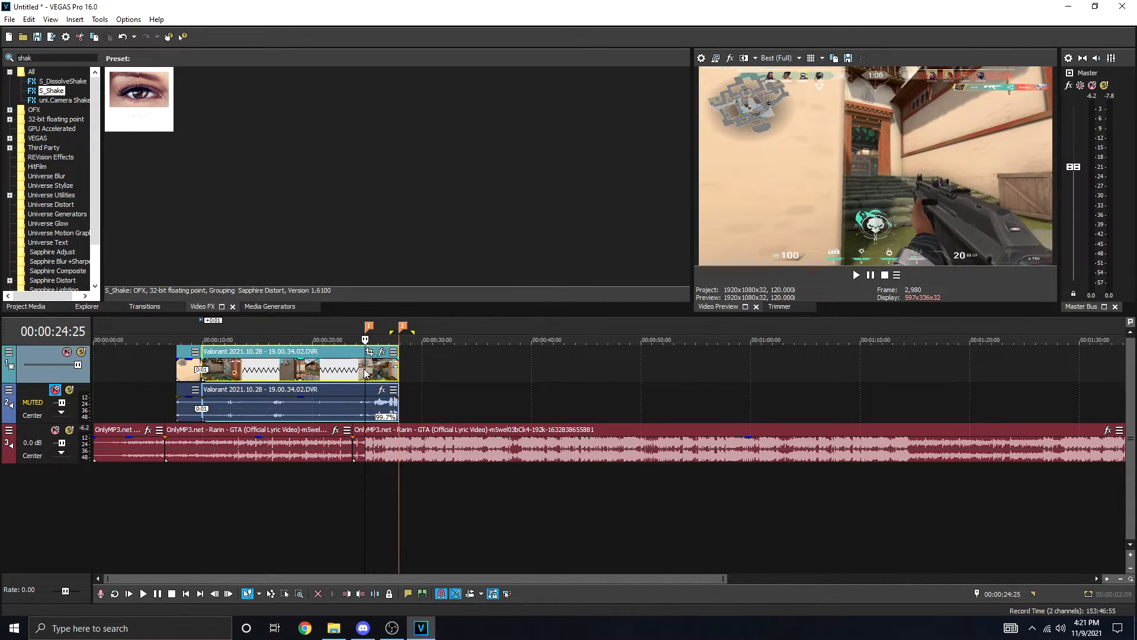
pyautogui.click(398, 372)
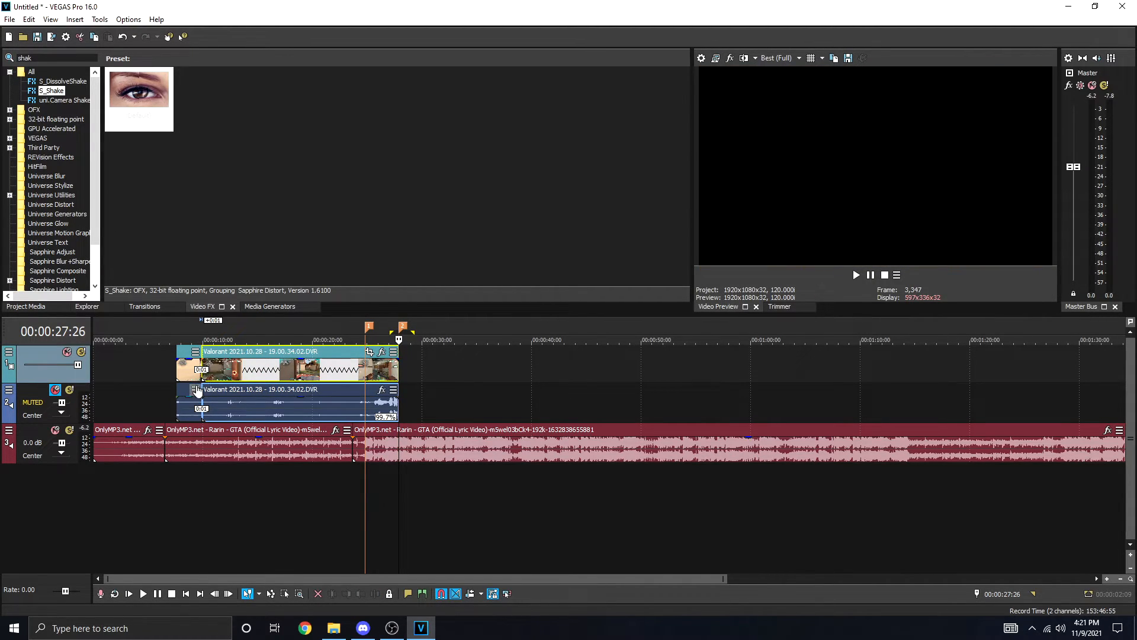
pyautogui.moveTo(177, 371); pyautogui.dragTo(137, 371)
pyautogui.press('space')
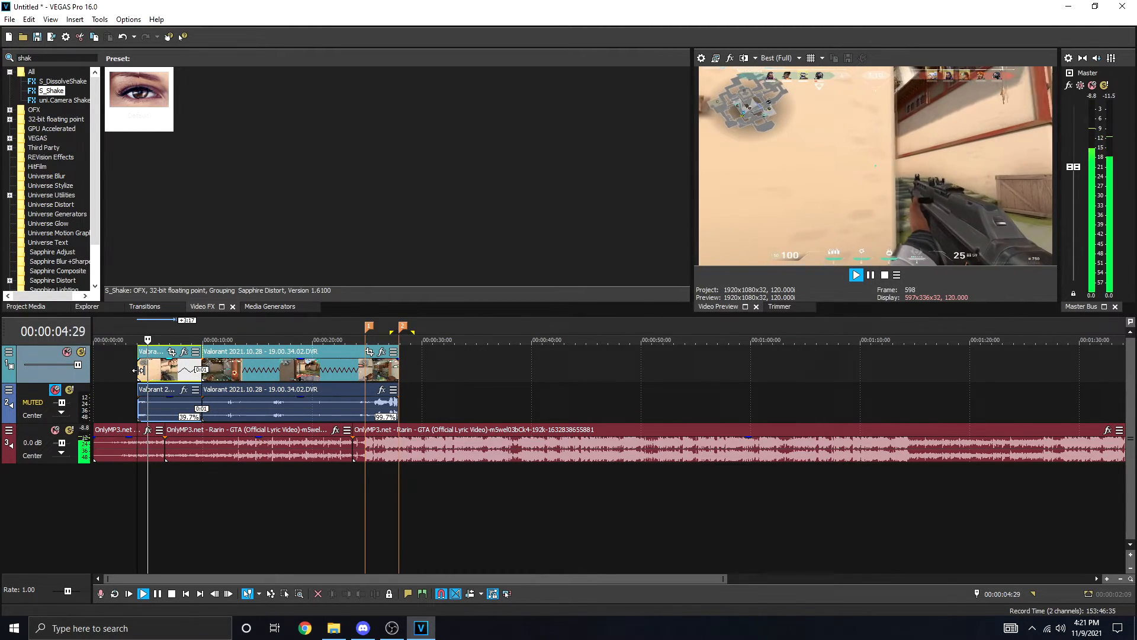
pyautogui.press('space')
pyautogui.click(197, 370)
pyautogui.press('space')
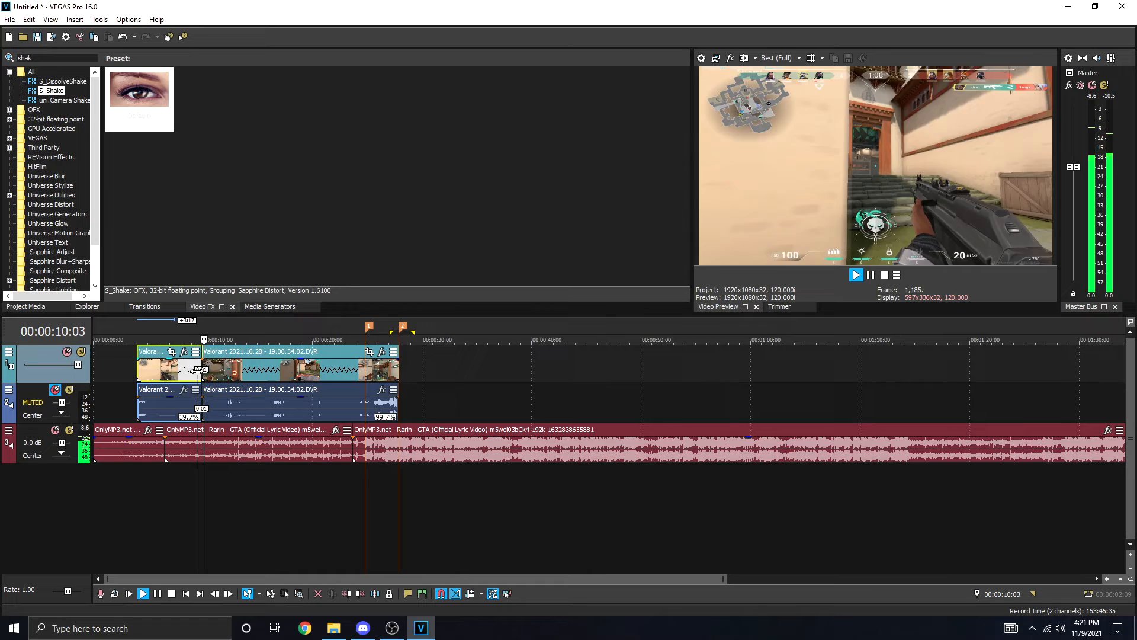
pyautogui.press('space')
pyautogui.hotkey('ctrl', 'z')
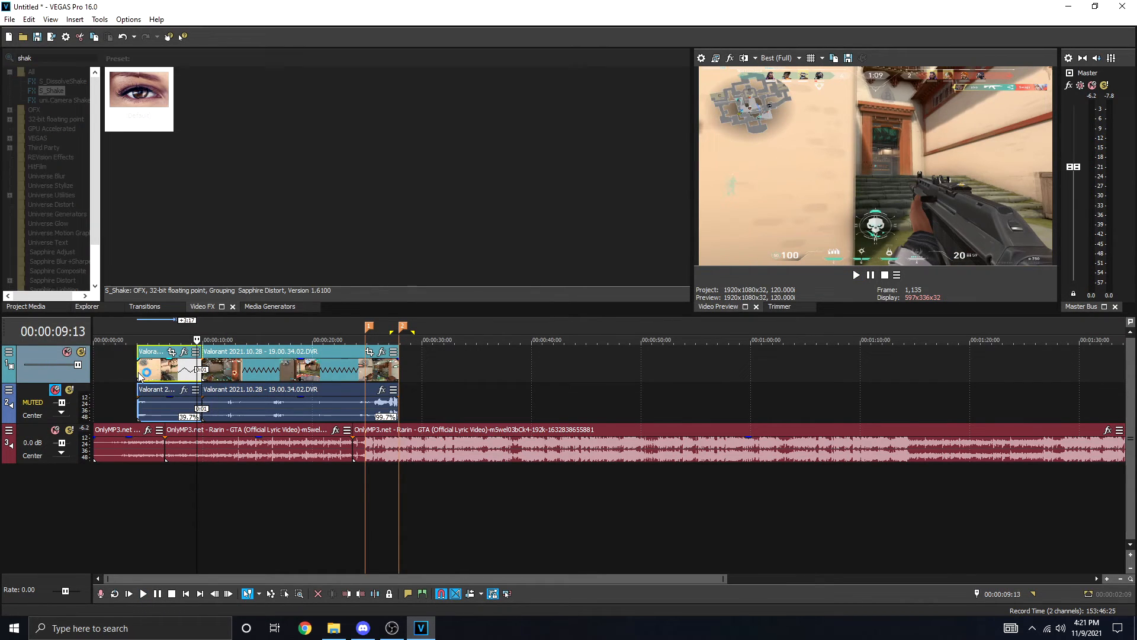
pyautogui.click(369, 373)
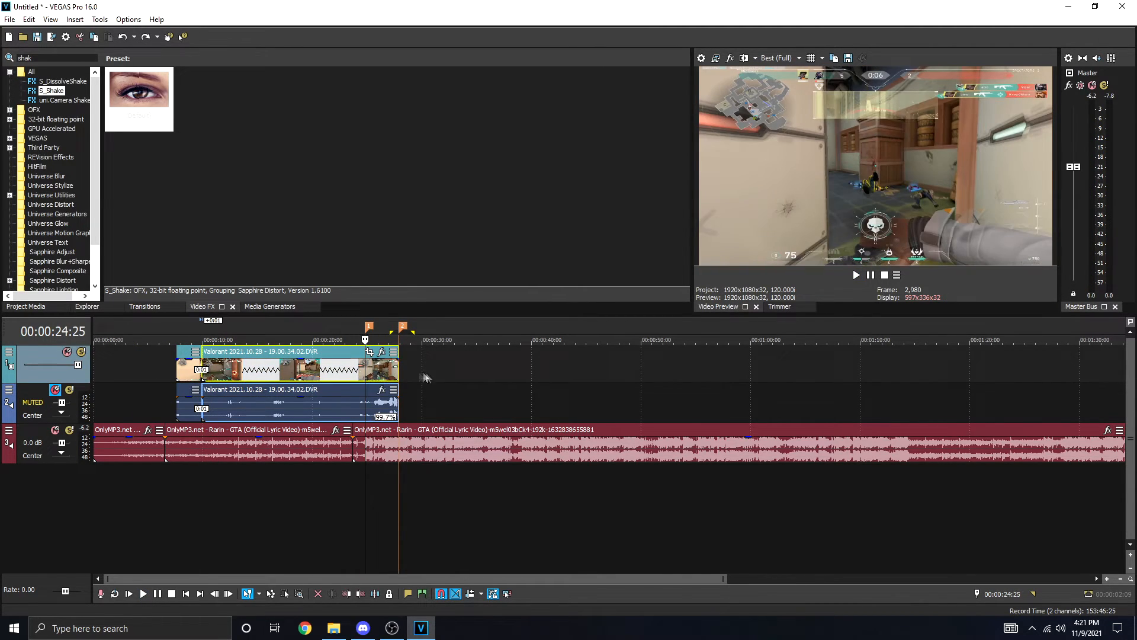
pyautogui.click(432, 374)
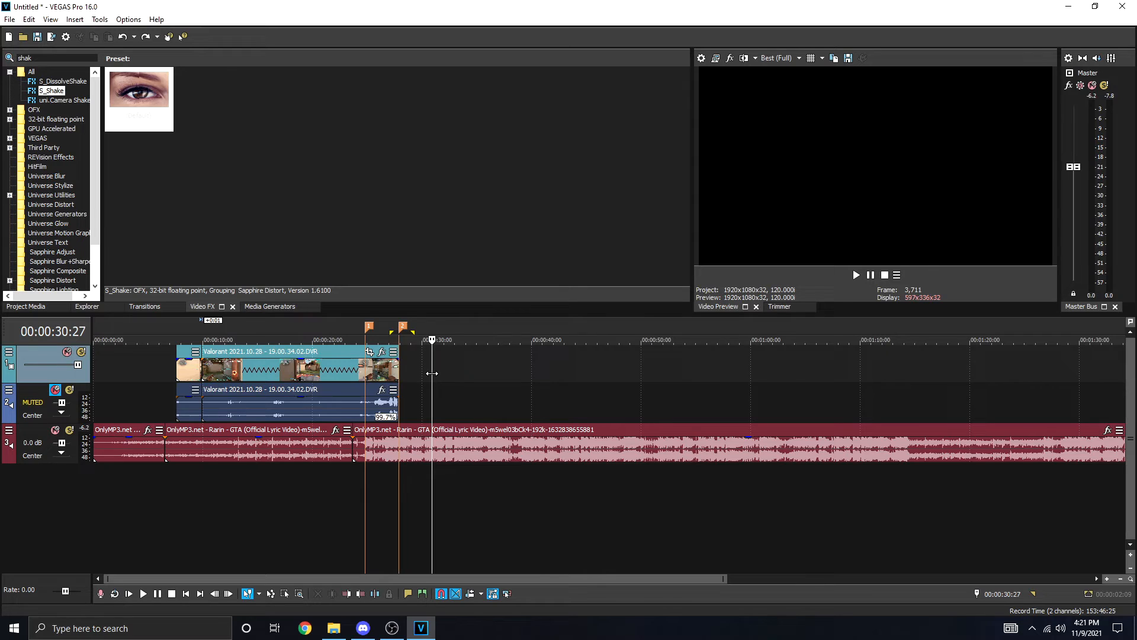